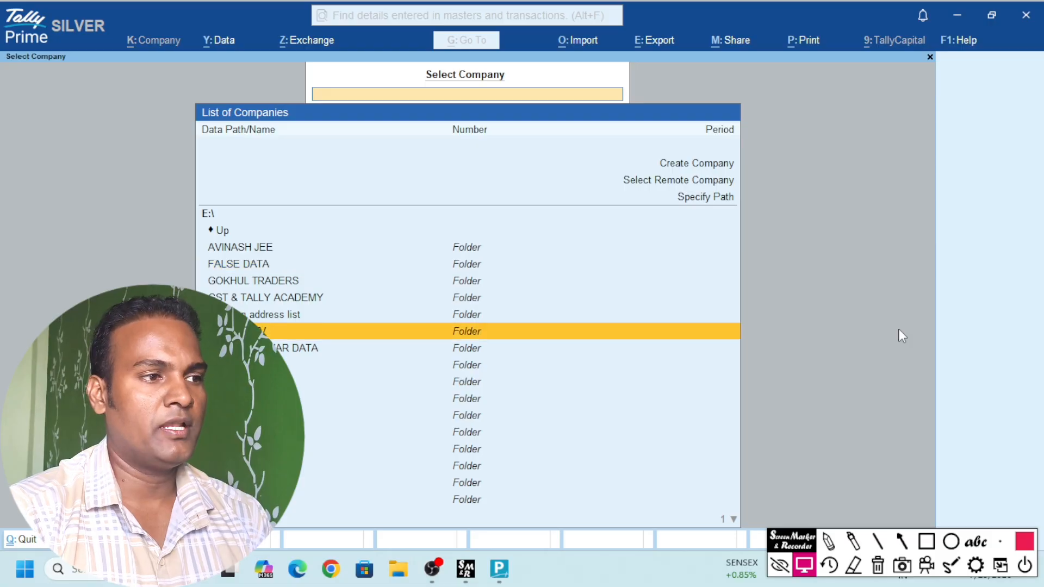
Open the vault-protected company from D:\Tally Data, entering the TallyVault password
{"action": "key", "text": "BackSpace"}
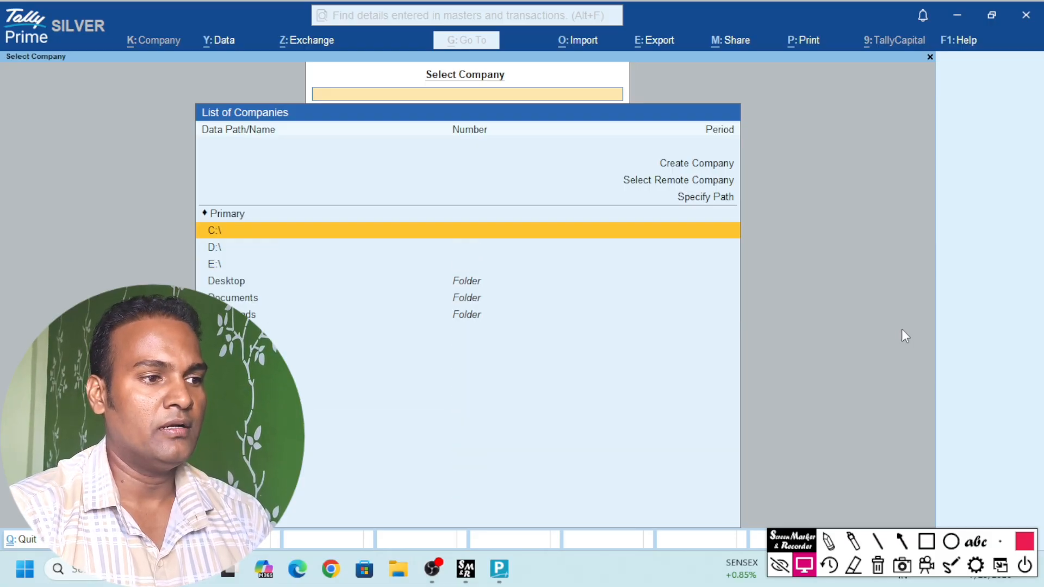
{"action": "key", "text": "Down"}
{"action": "key", "text": "Return"}
{"action": "key", "text": "Down"}
{"action": "key", "text": "Down"}
{"action": "key", "text": "Down"}
{"action": "key", "text": "Down"}
{"action": "key", "text": "Down"}
{"action": "key", "text": "Down"}
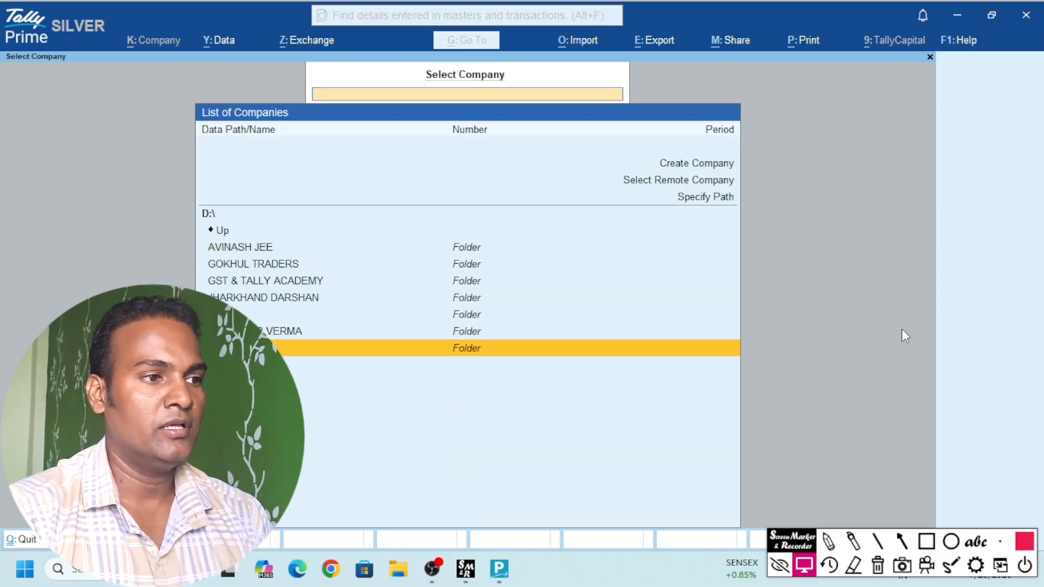
{"action": "key", "text": "Return"}
{"action": "key", "text": "Return"}
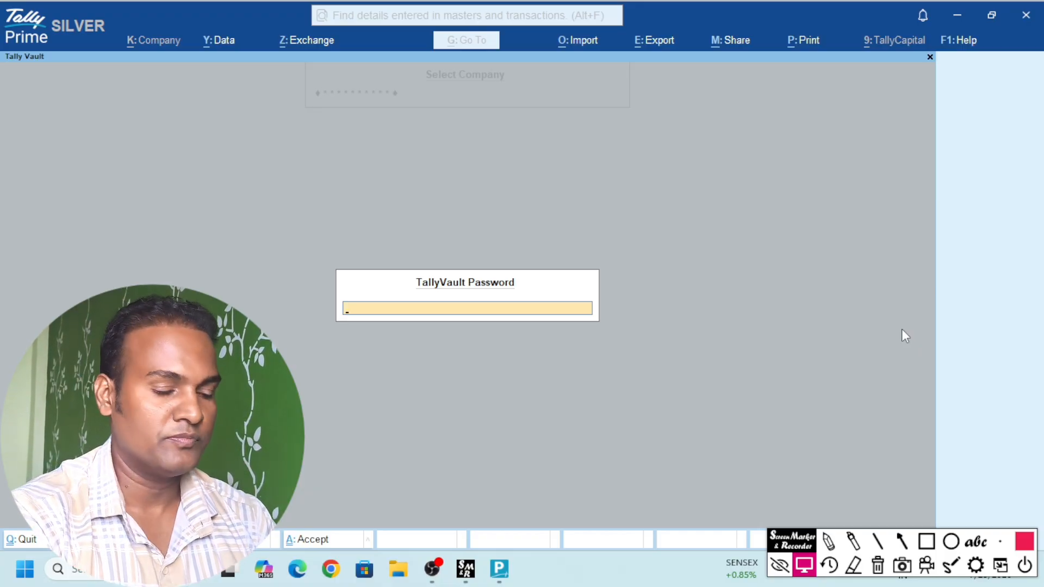
{"action": "type", "text": "***"}
{"action": "key", "text": "Return"}
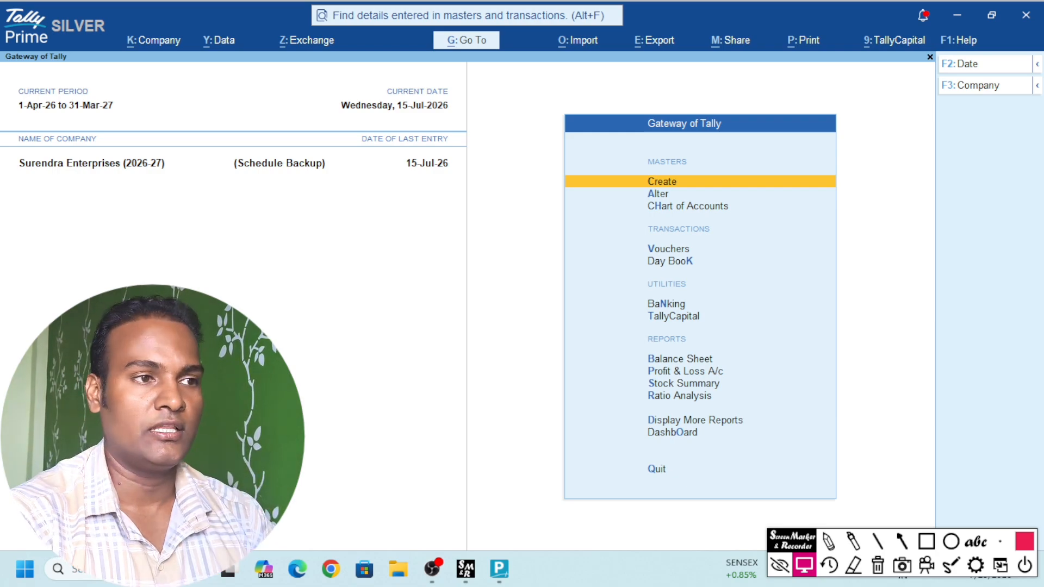
Start Sales voucher No. 4 and enter 'up' as the party name
{"action": "key", "text": "v"}
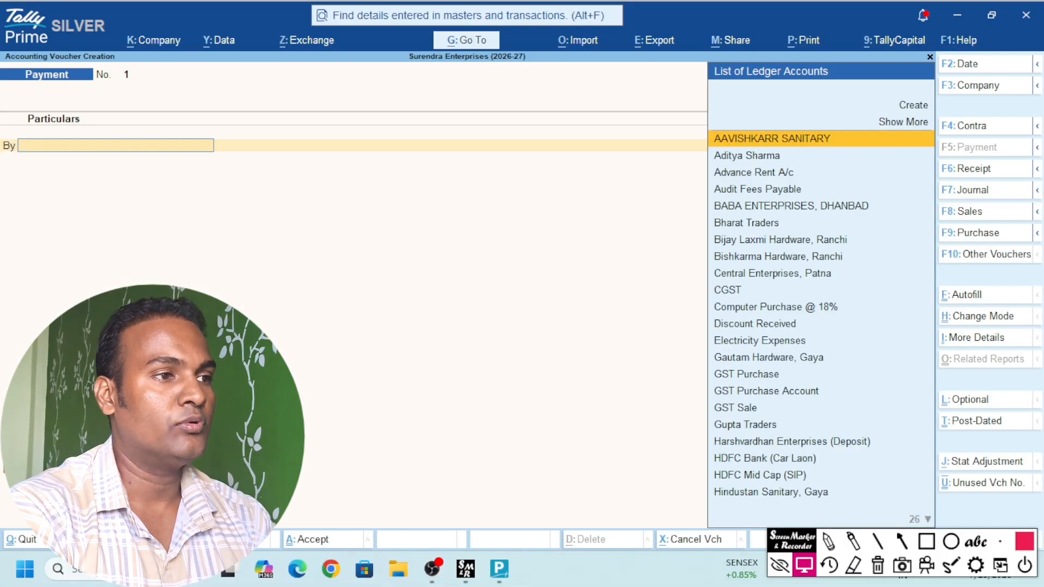
{"action": "key", "text": "F8"}
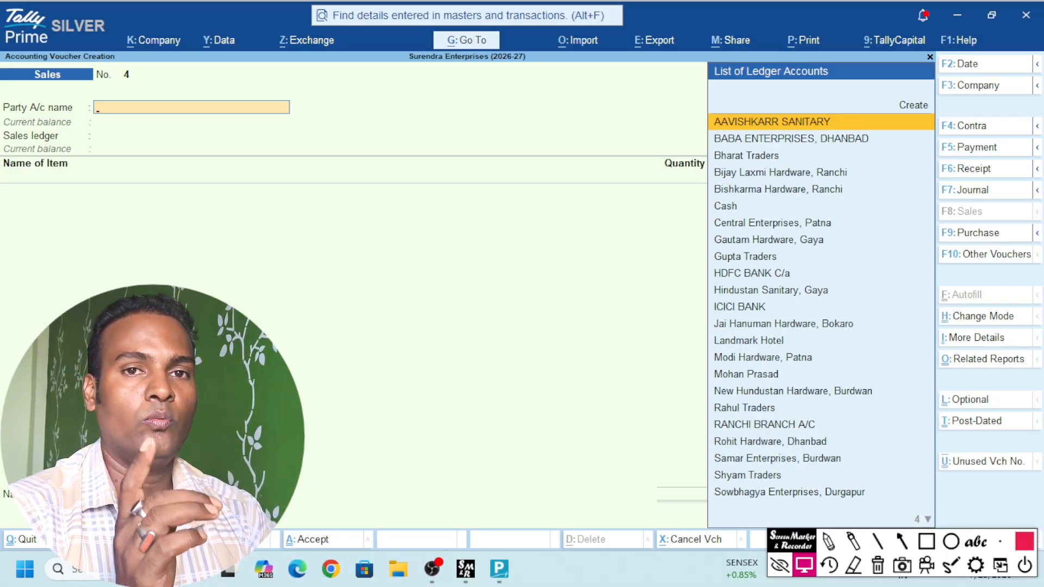
{"action": "type", "text": "up"}
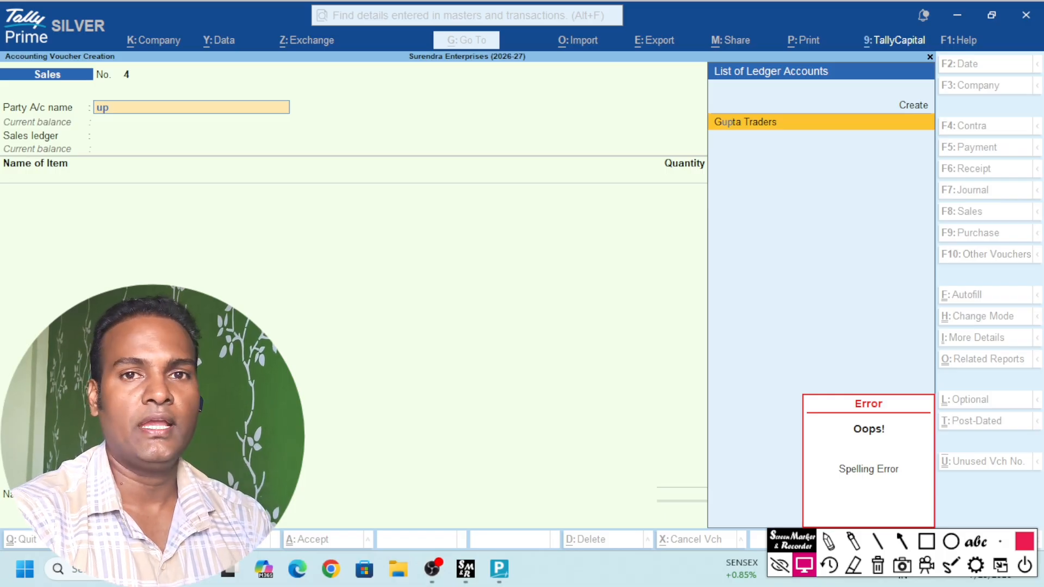
Create a new party ledger named 'UPI Transaction (HDFC Bank)'
{"action": "key", "text": "alt+c"}
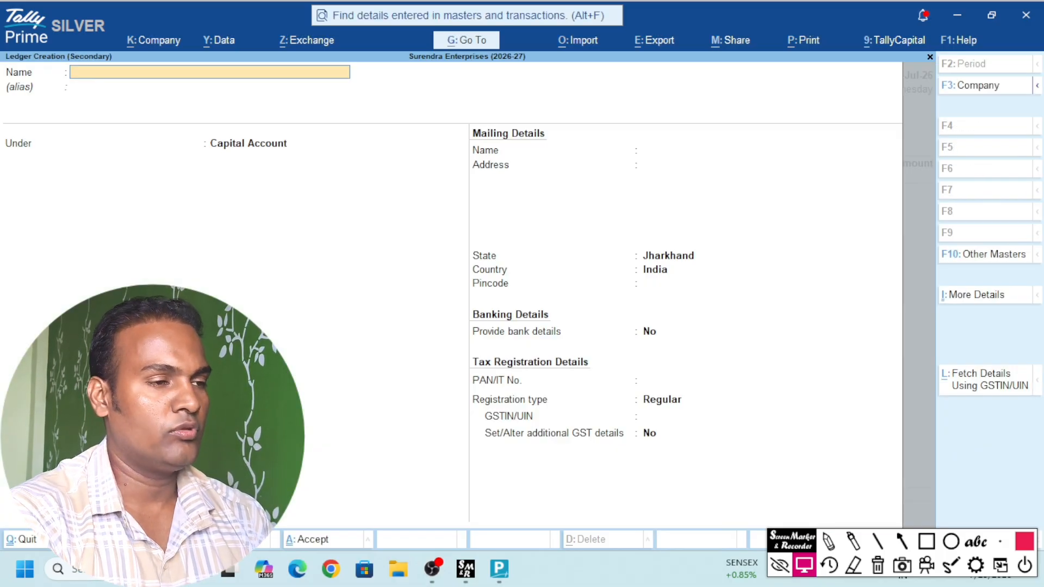
{"action": "type", "text": "UPI"}
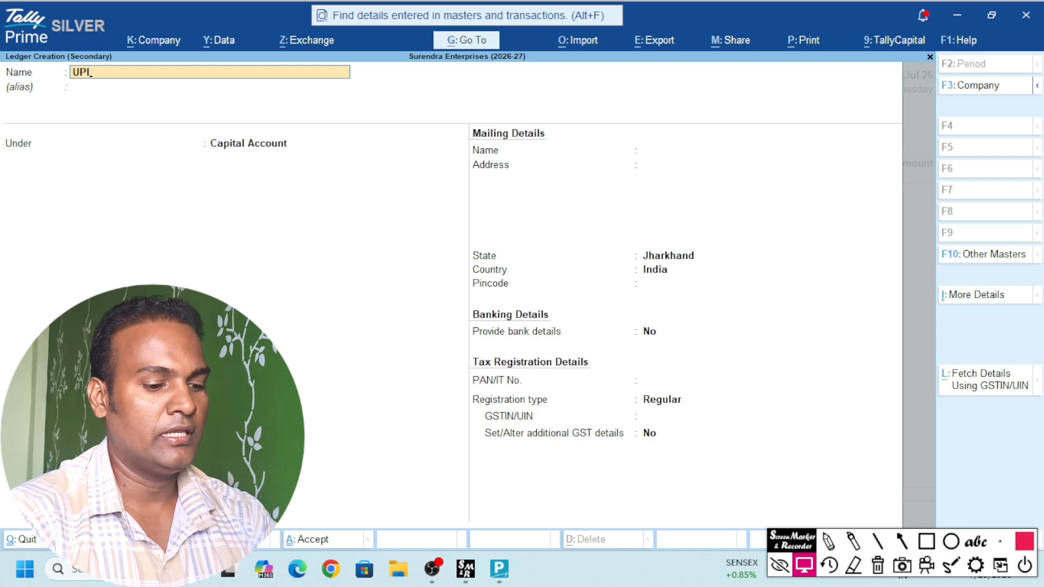
{"action": "type", "text": " Transac"}
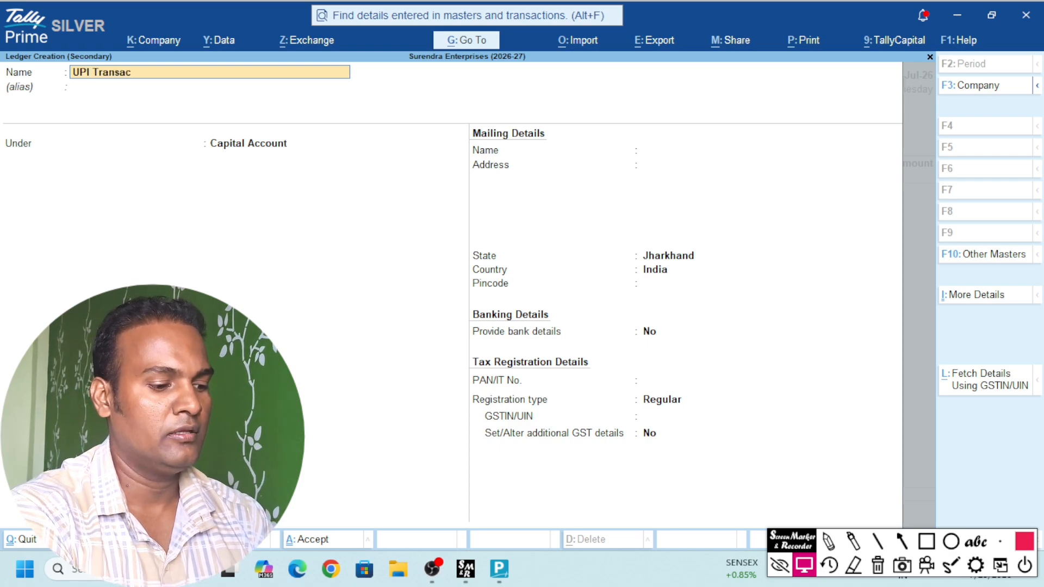
{"action": "type", "text": "tion"}
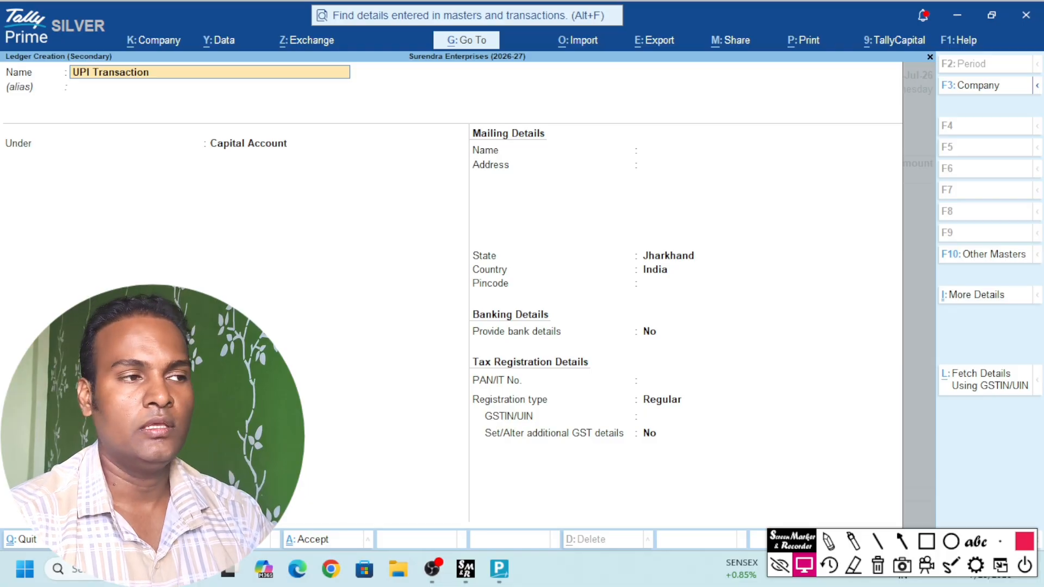
{"action": "type", "text": " ("}
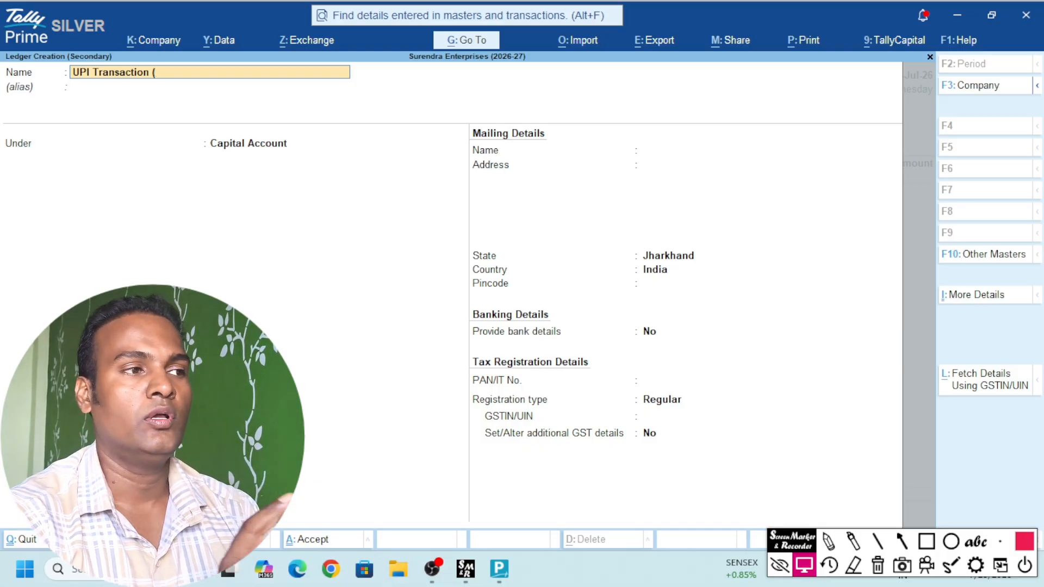
{"action": "type", "text": "HDF"}
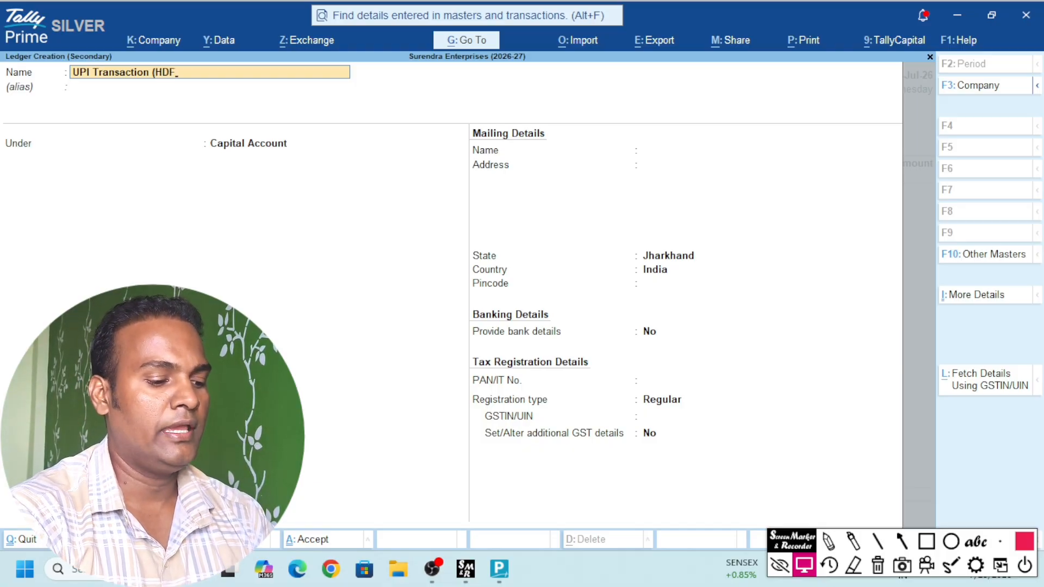
{"action": "type", "text": "C"}
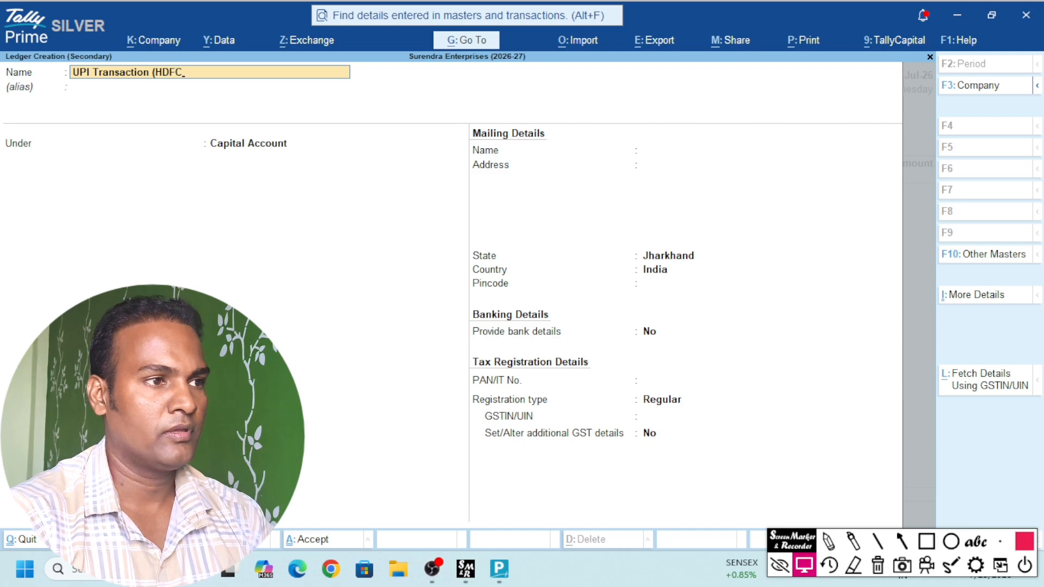
{"action": "type", "text": " Bank"}
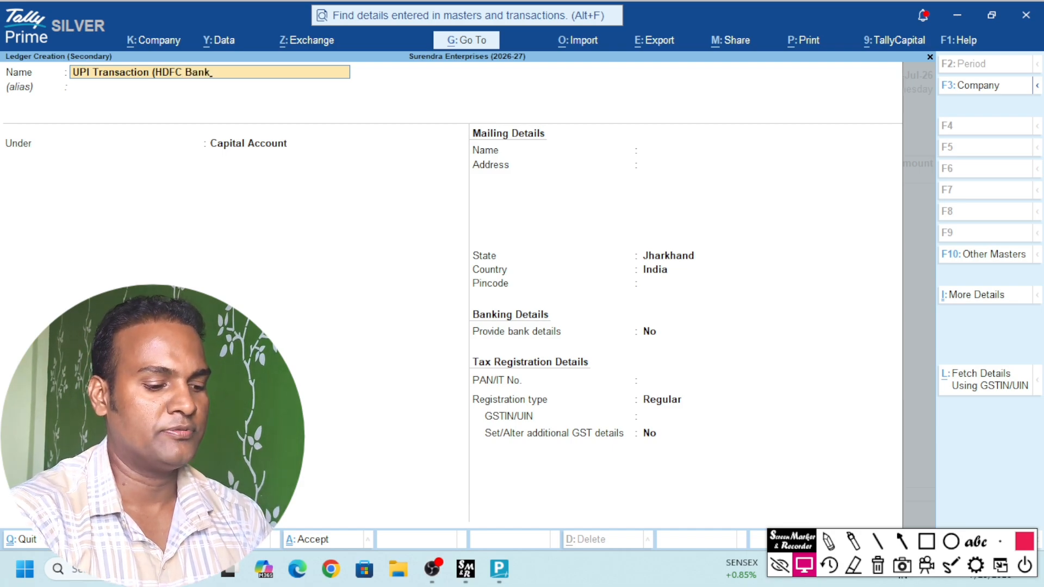
{"action": "type", "text": ")"}
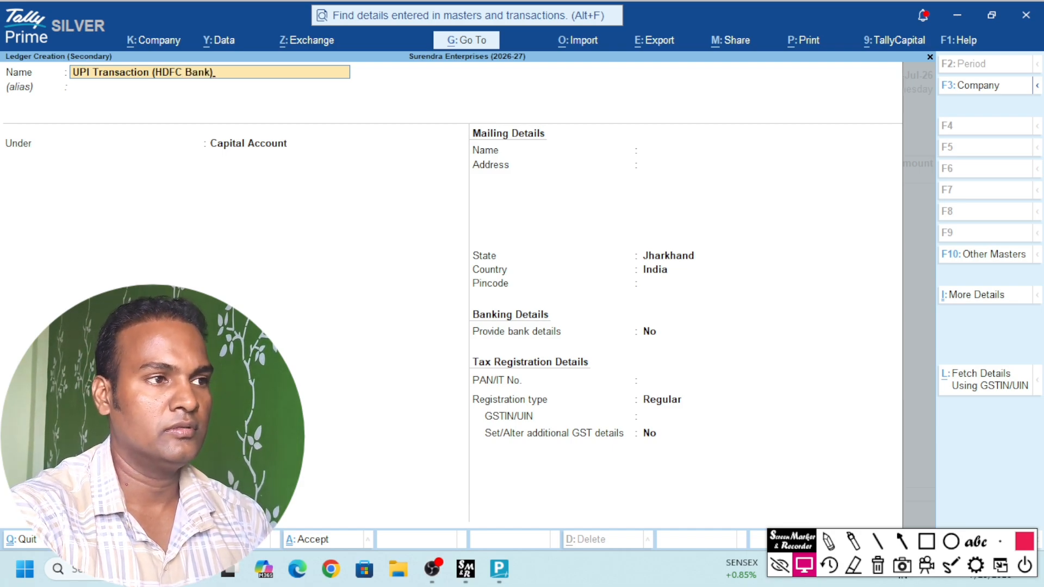
{"action": "key", "text": "Return"}
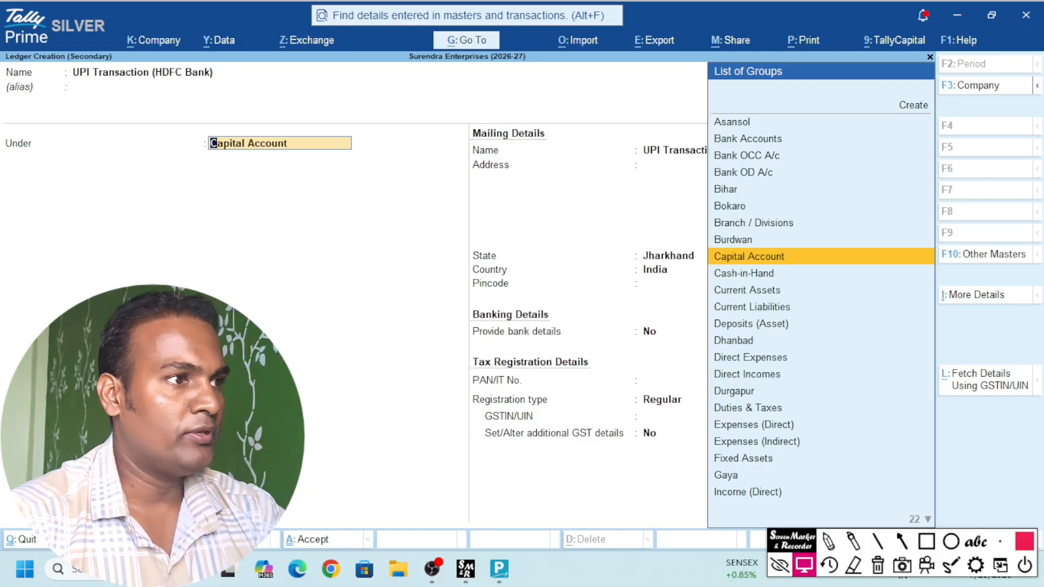
Put it under Sundry Debtors with bill-by-bill No and Unregistered/Consumer registration, then save
{"action": "type", "text": "Sundry"}
{"action": "key", "text": "Down"}
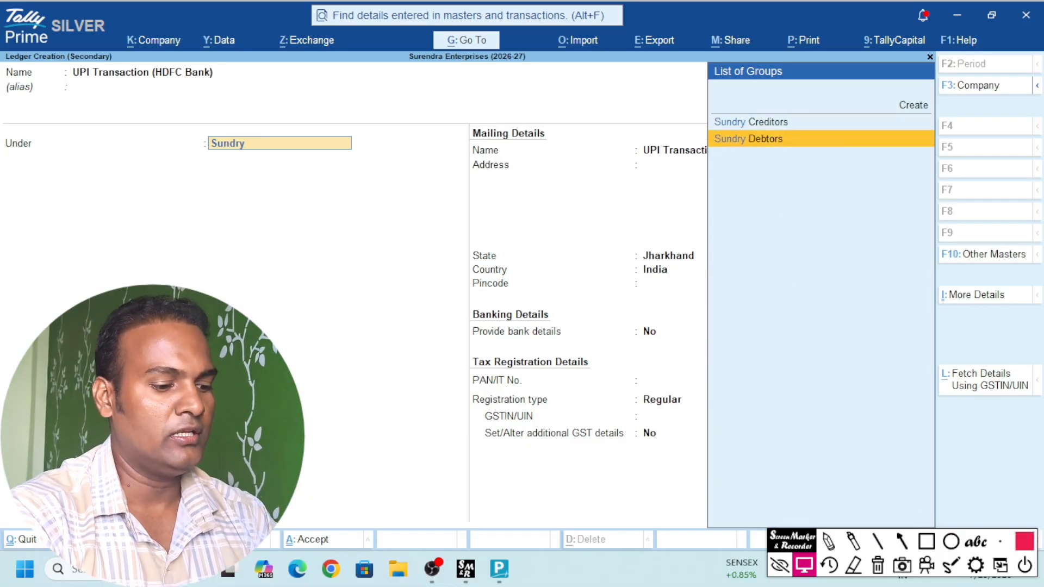
{"action": "key", "text": "Return"}
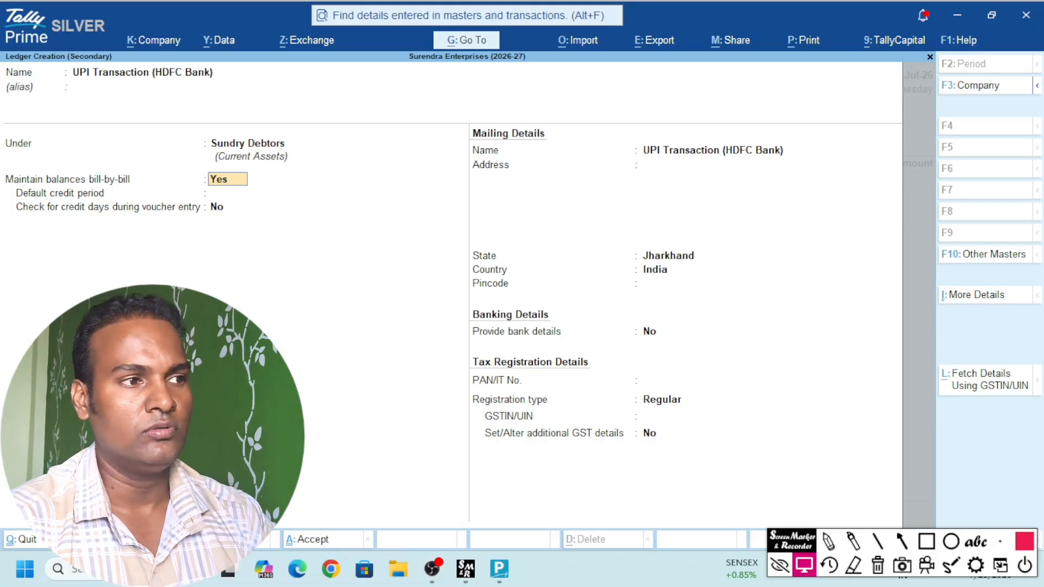
{"action": "type", "text": "n"}
{"action": "key", "text": "Return"}
{"action": "key", "text": "Return"}
{"action": "key", "text": "Return"}
{"action": "key", "text": "Return"}
{"action": "key", "text": "Return"}
{"action": "key", "text": "Return"}
{"action": "key", "text": "Return"}
{"action": "key", "text": "Return"}
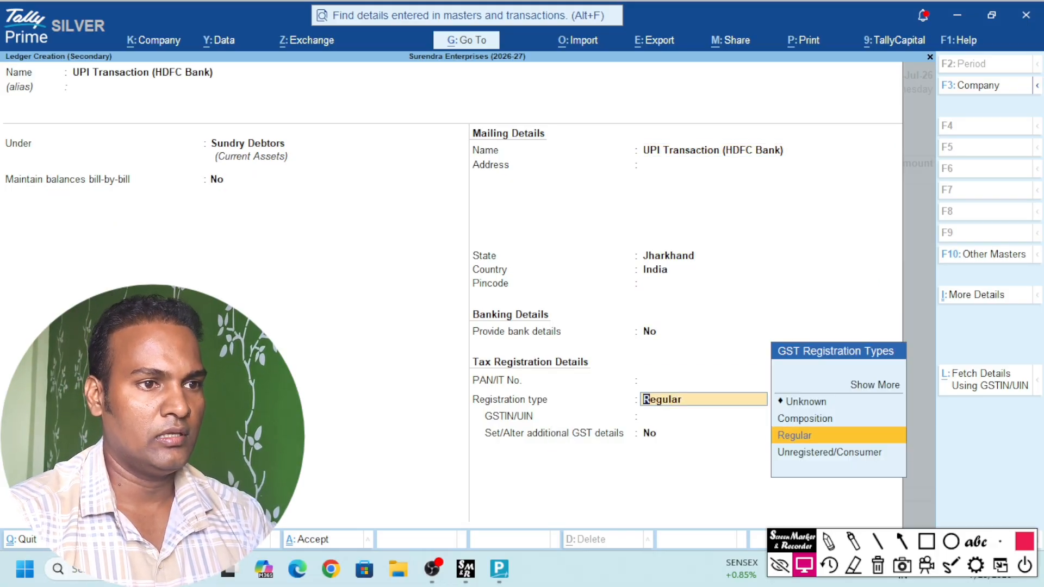
{"action": "key", "text": "Down"}
{"action": "key", "text": "Return"}
{"action": "key", "text": "ctrl"}
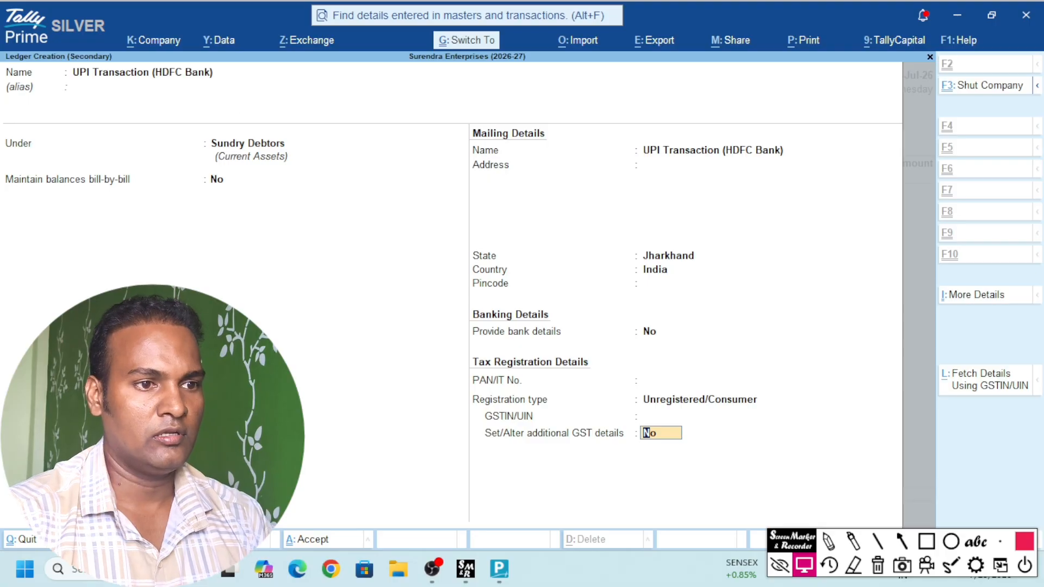
{"action": "key", "text": "ctrl+a"}
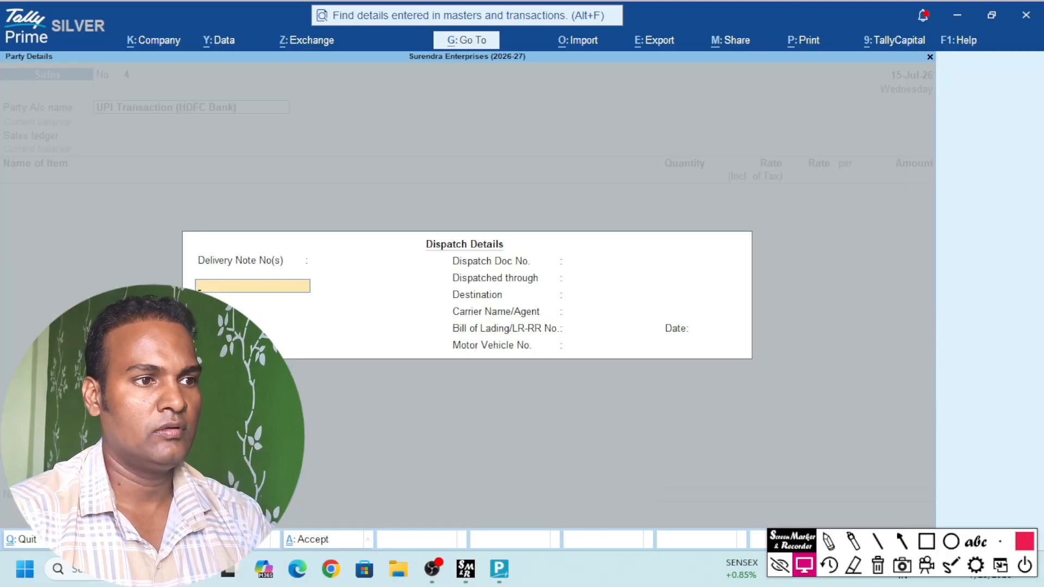
Accept the dispatch details and mark the Mailing Name and Address fields with a rectangle
{"action": "key", "text": "Return"}
{"action": "key", "text": "ctrl+a"}
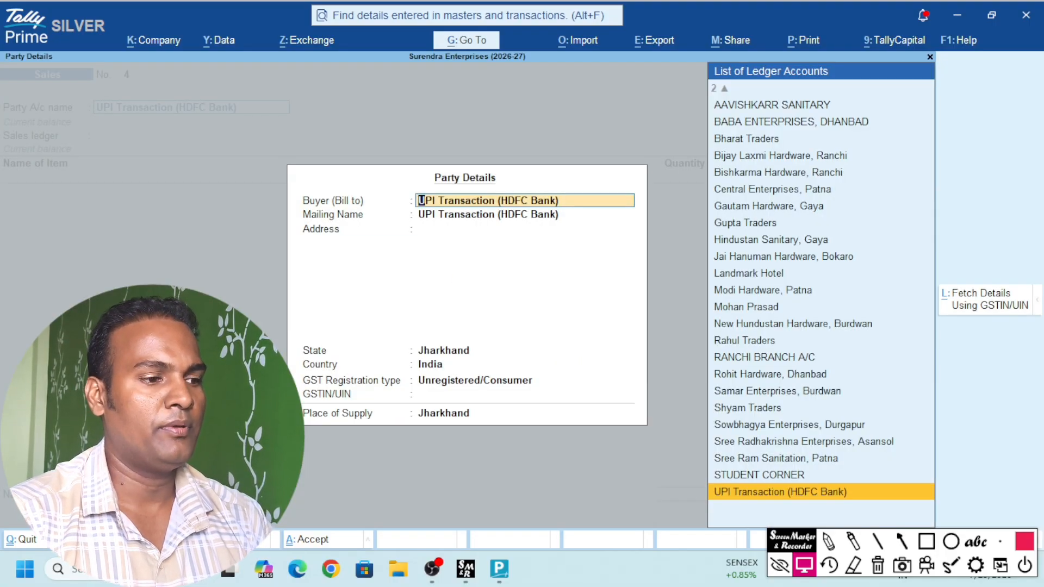
{"action": "key", "text": "Return"}
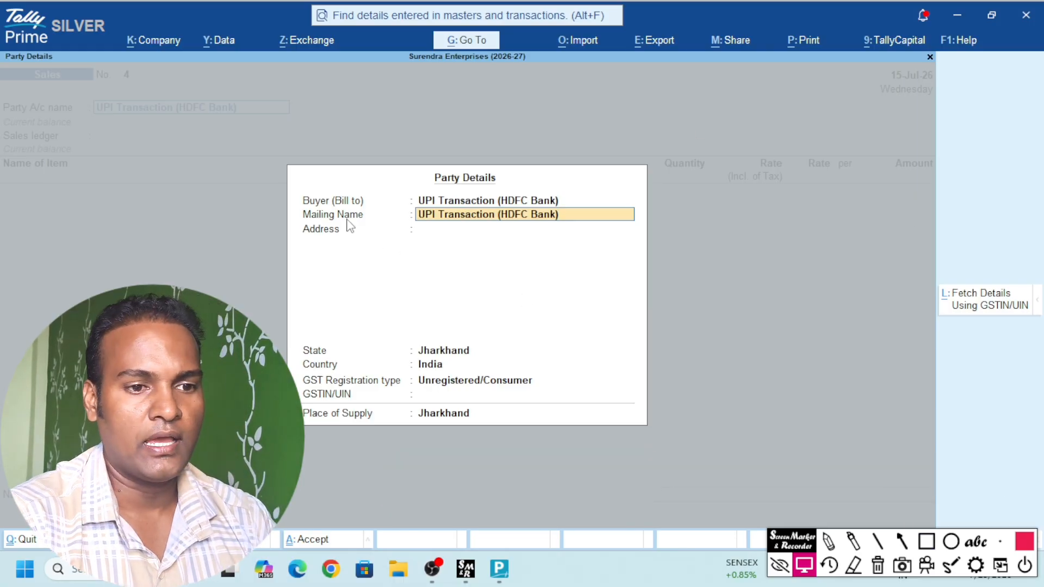
{"action": "left_click", "coordinate": [926, 541]}
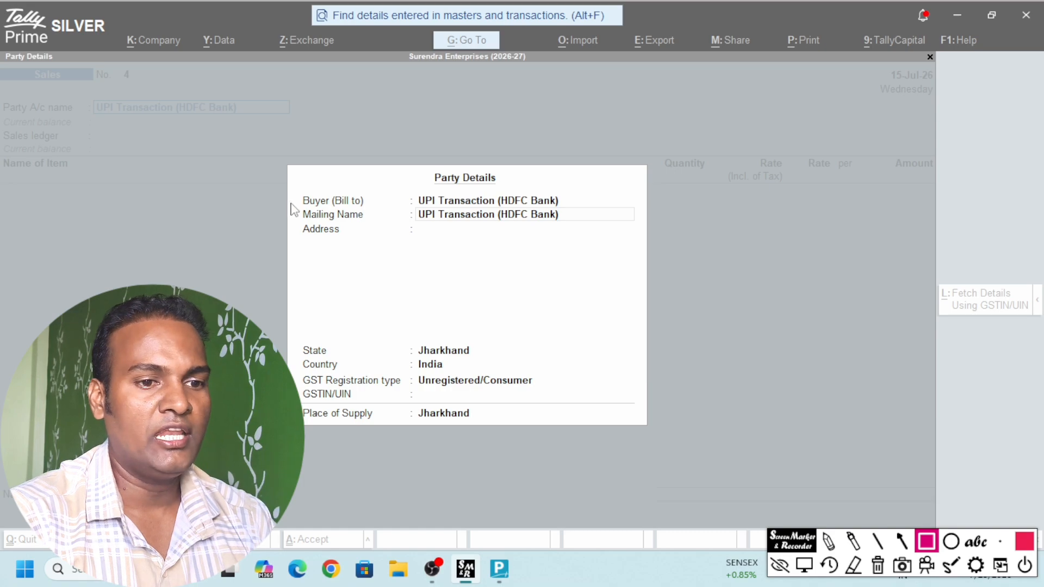
{"action": "mouse_move", "coordinate": [290, 204]}
{"action": "left_mouse_down"}
{"action": "mouse_move", "coordinate": [356, 240]}
{"action": "mouse_move", "coordinate": [639, 258]}
{"action": "left_mouse_up"}
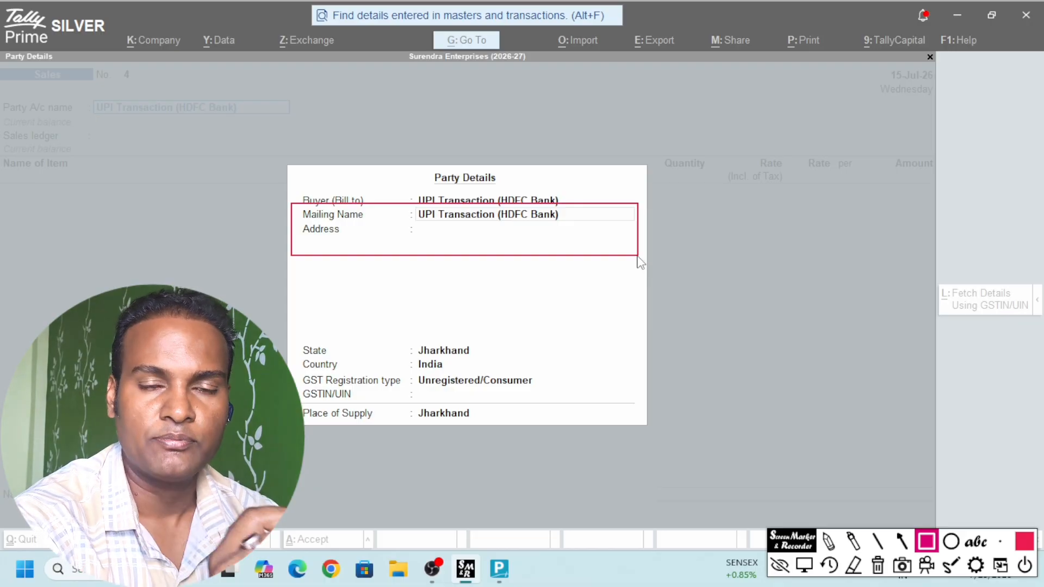
{"action": "left_click", "coordinate": [878, 565]}
{"action": "left_click", "coordinate": [804, 566]}
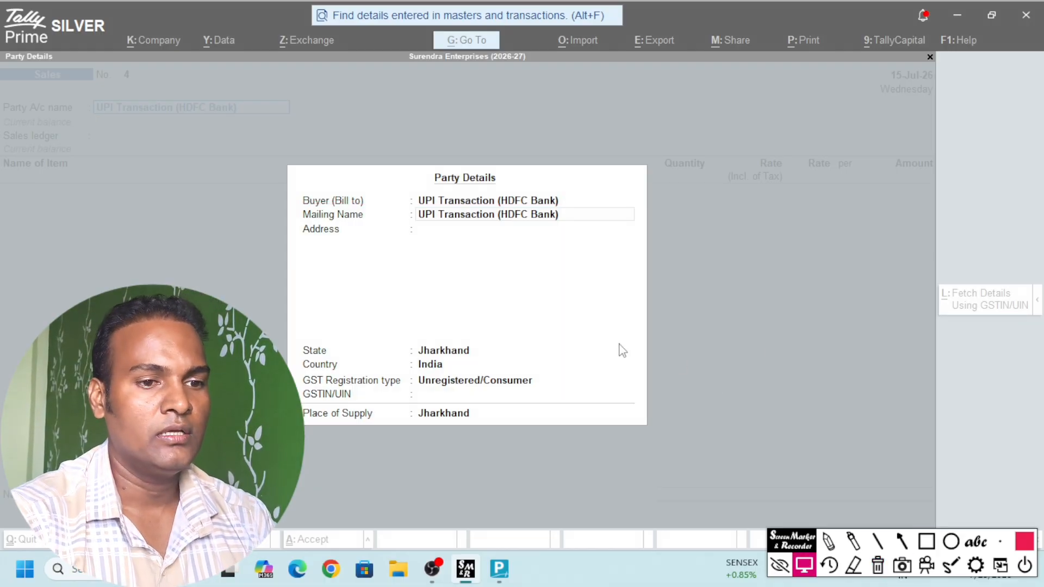
Enter the buyer's mailing name and address, keeping Unregistered/Consumer and Jharkhand
{"action": "key", "text": "Return"}
{"action": "key", "text": "BackSpace"}
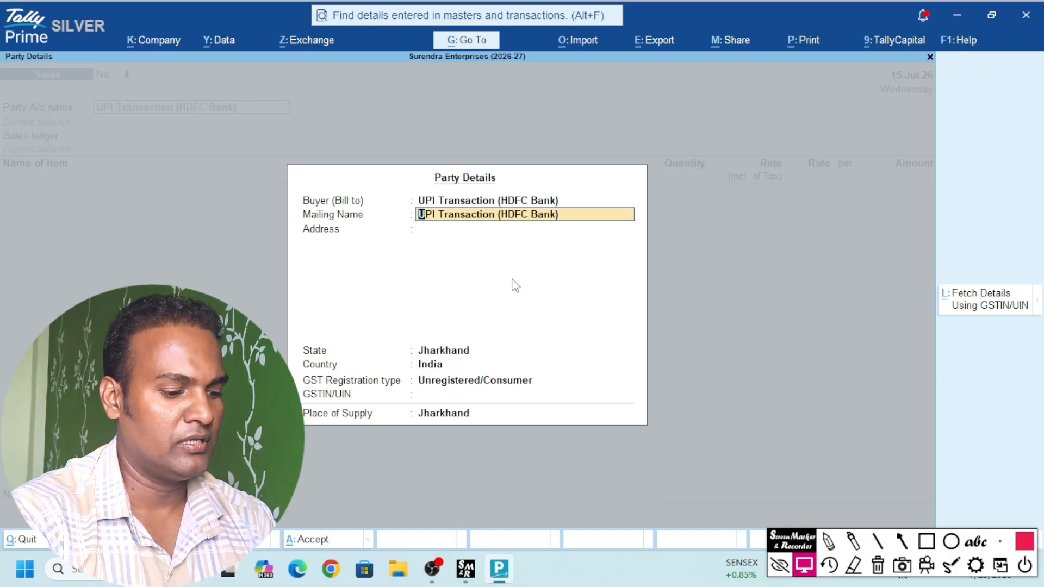
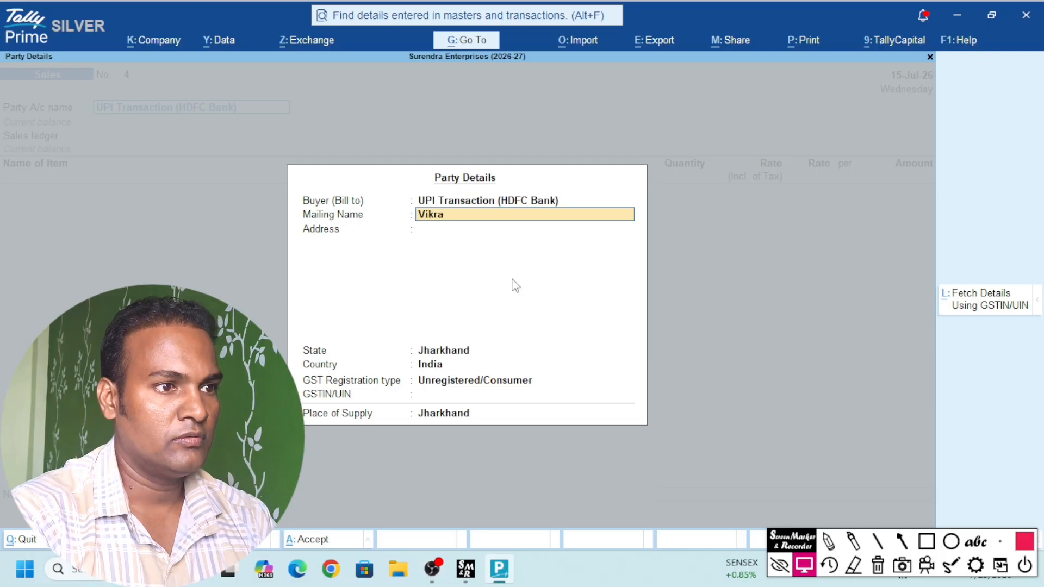
{"action": "key", "text": "Return"}
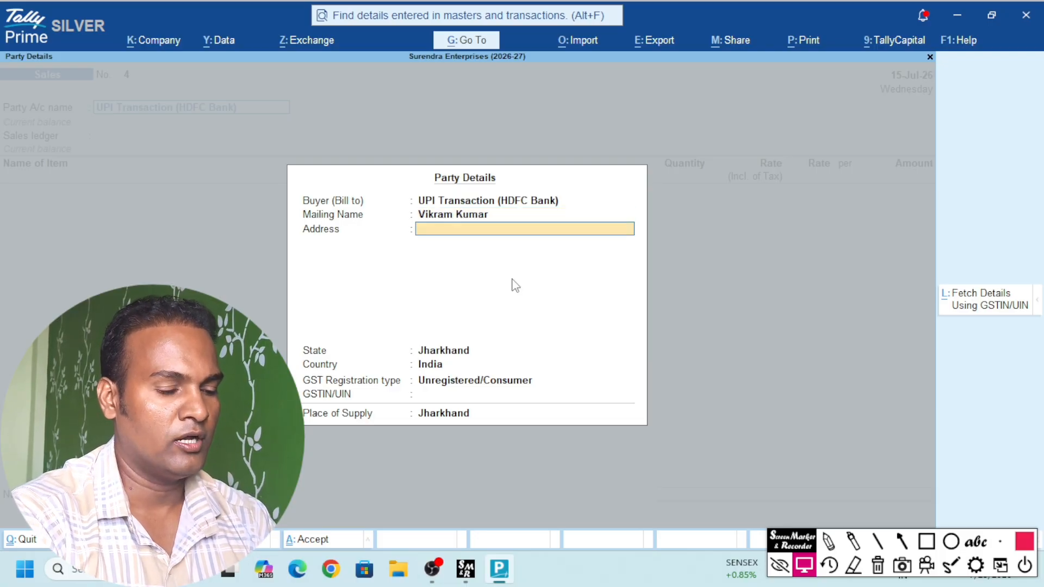
{"action": "type", "text": "Jharia"}
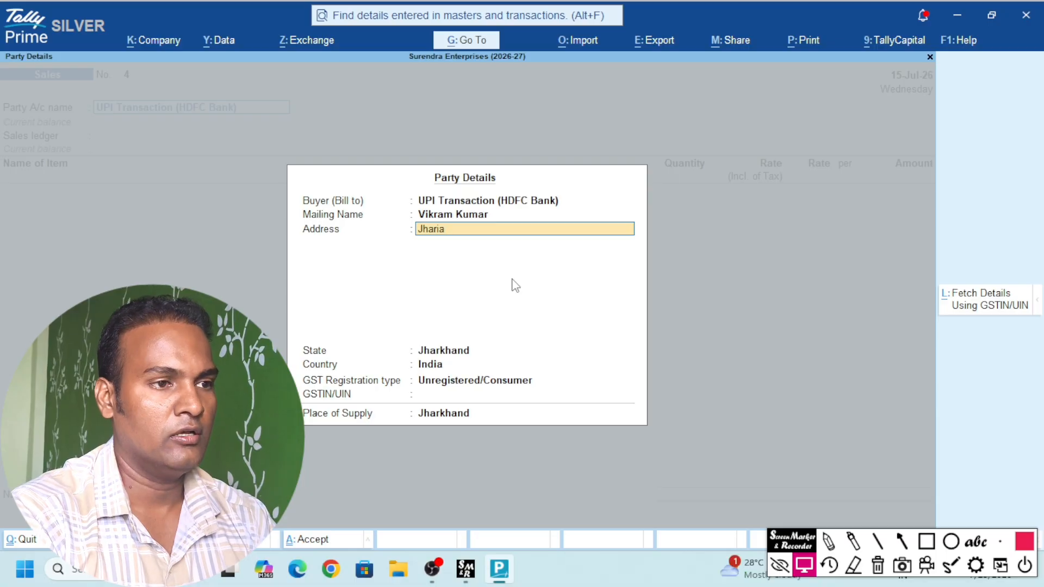
{"action": "type", "text": ", Dhanbad"}
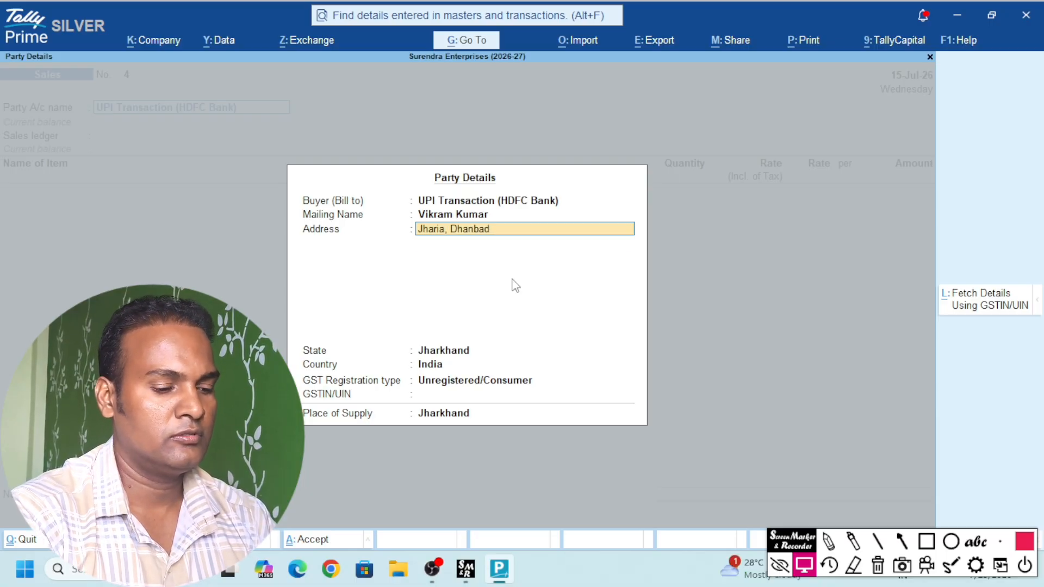
{"action": "key", "text": "Return"}
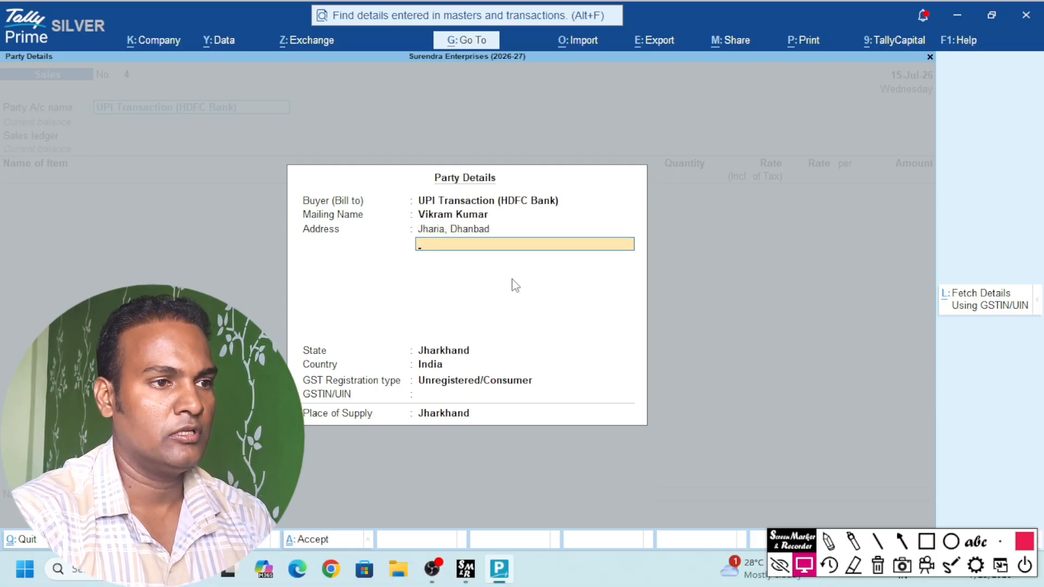
{"action": "key", "text": "Return"}
{"action": "key", "text": "Return"}
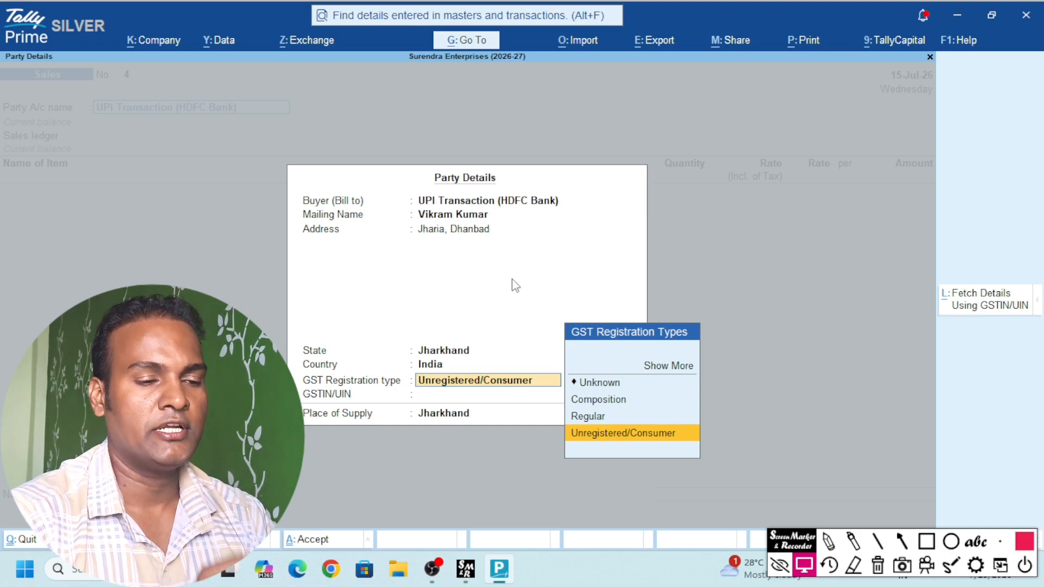
{"action": "key", "text": "Return"}
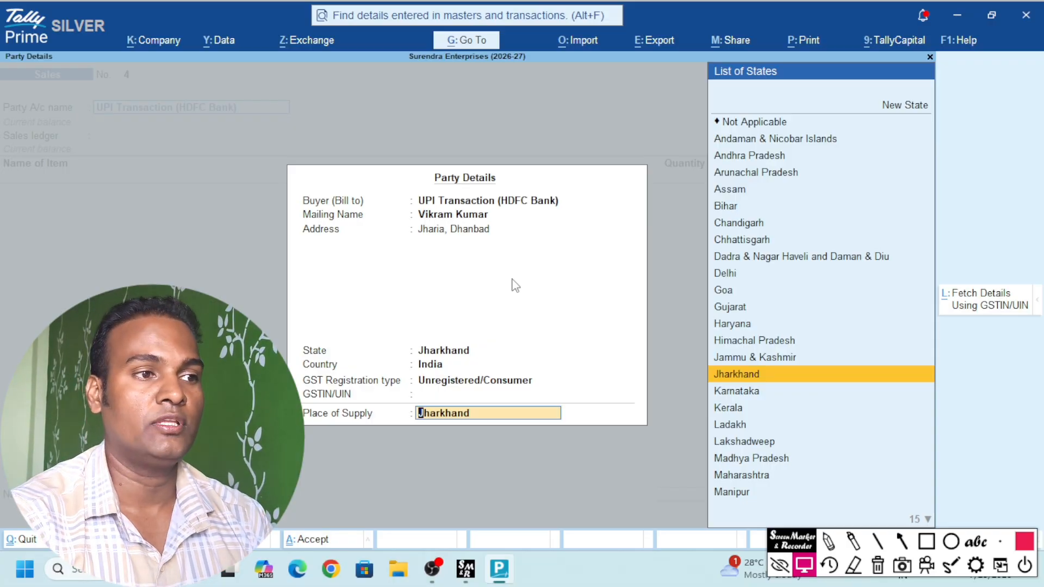
{"action": "key", "text": "Return"}
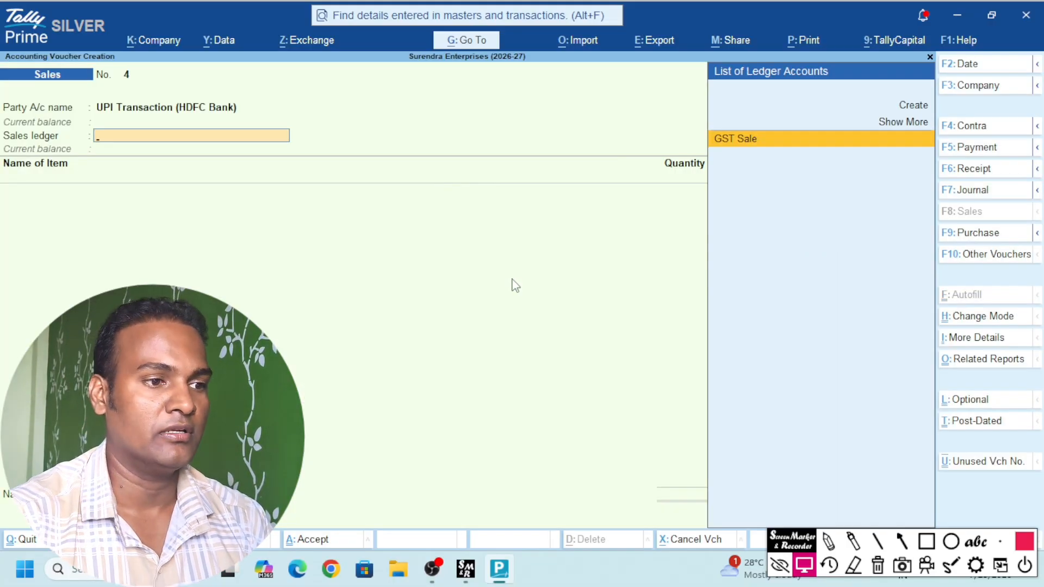
Choose GST Sale and add 10 Pcs of 144-H Angle Cock (Helix)
{"action": "key", "text": "Return"}
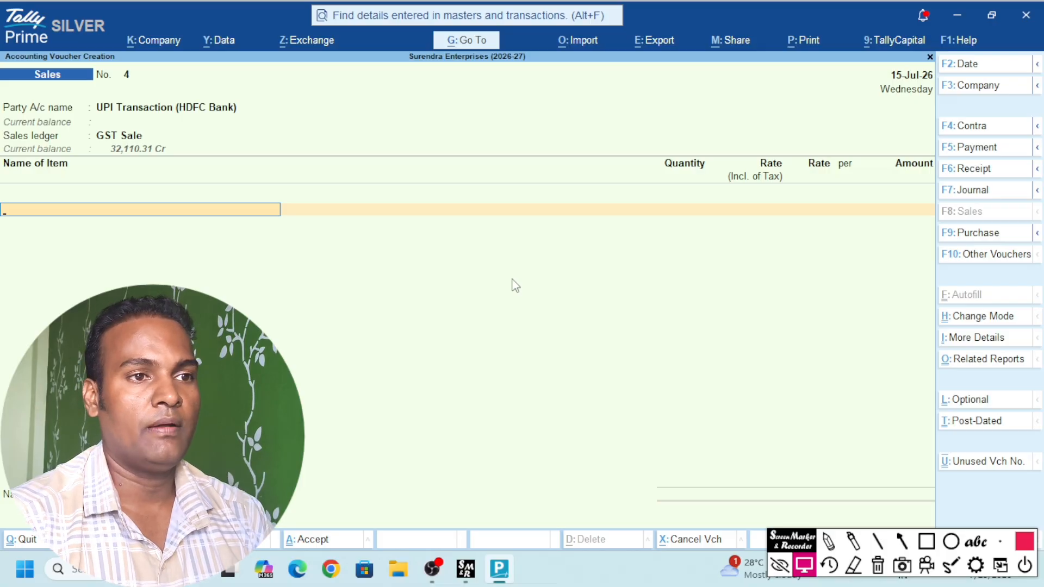
{"action": "type", "text": "h"}
{"action": "key", "text": "Down"}
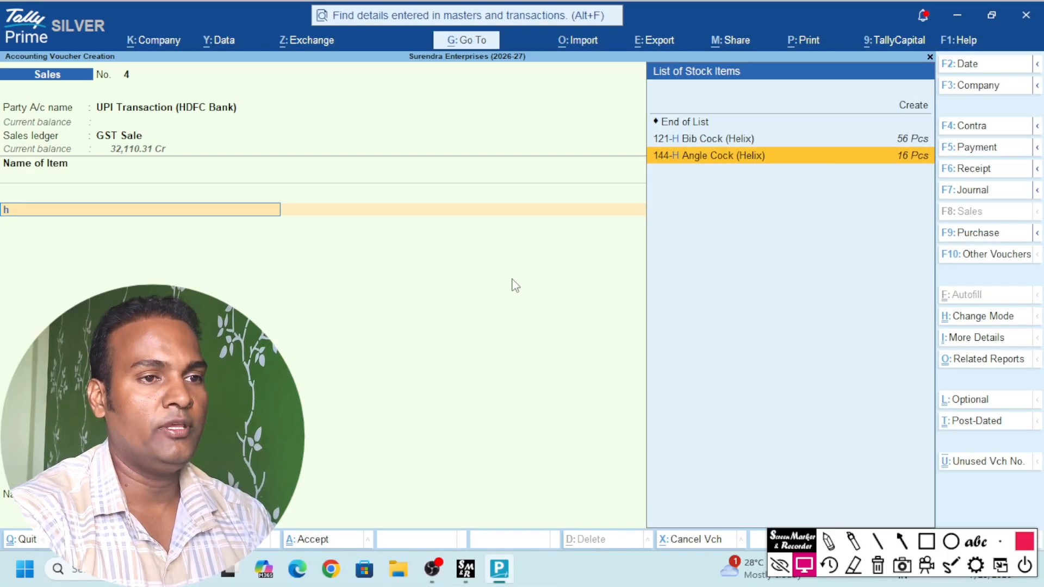
{"action": "key", "text": "Return"}
{"action": "type", "text": "10"}
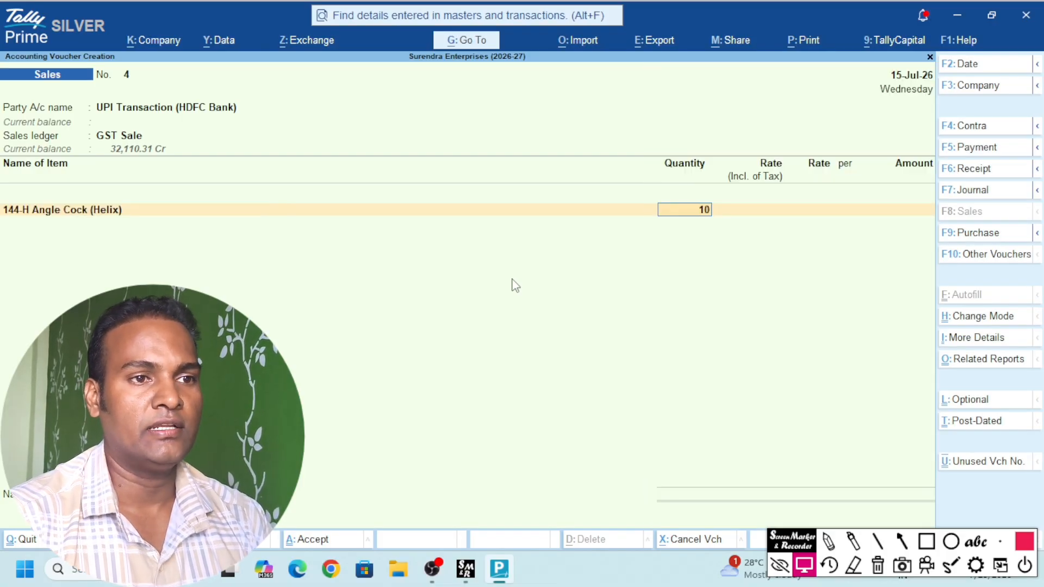
{"action": "key", "text": "Return"}
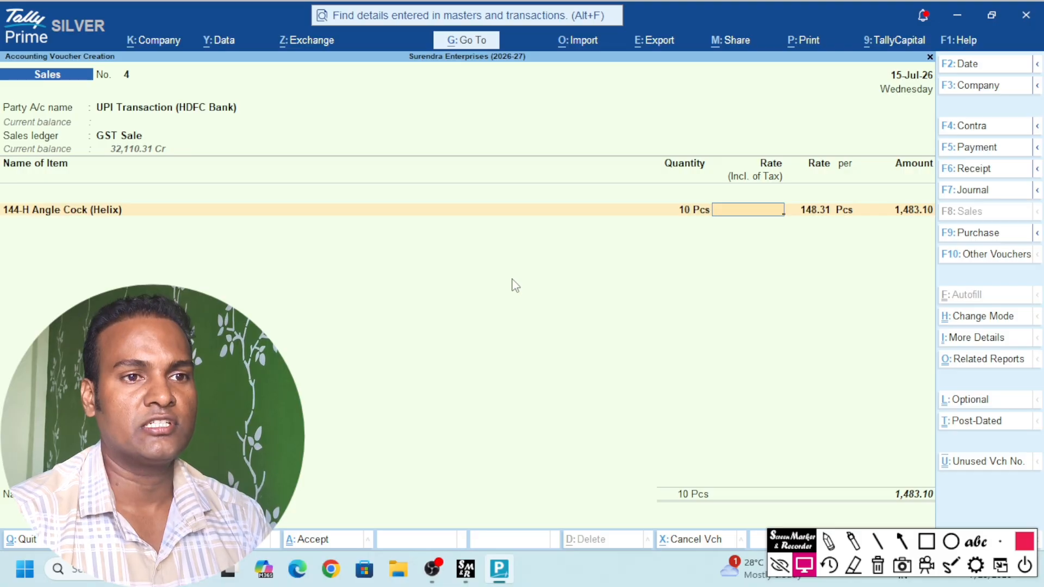
{"action": "key", "text": "Return"}
{"action": "key", "text": "Return"}
{"action": "key", "text": "Return"}
{"action": "key", "text": "Return"}
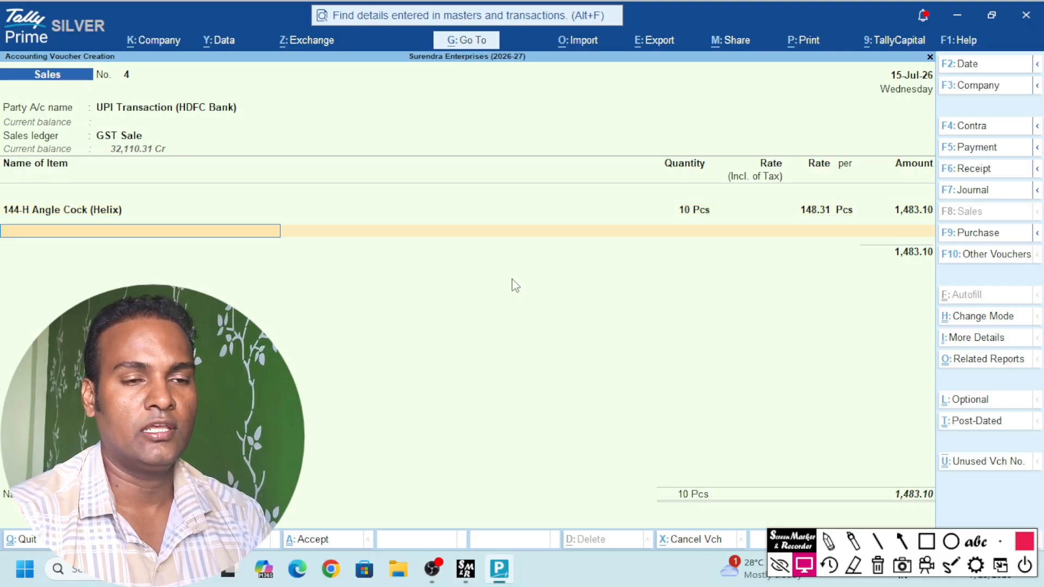
{"action": "key", "text": "Return"}
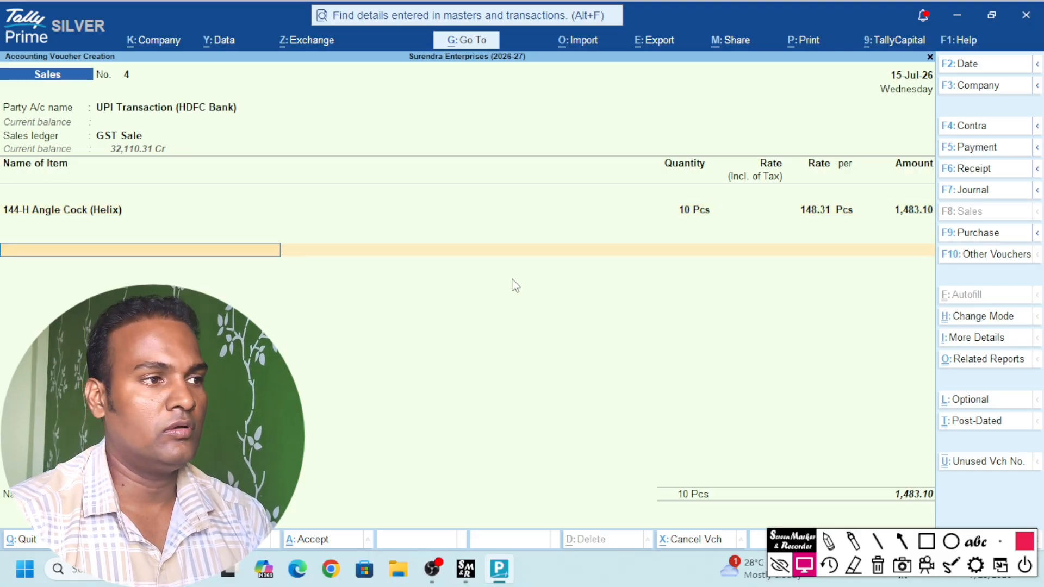
Add CGST, SGST (133.48) and Round Off, bringing the total to 1,750.00
{"action": "type", "text": "cg"}
{"action": "key", "text": "Return"}
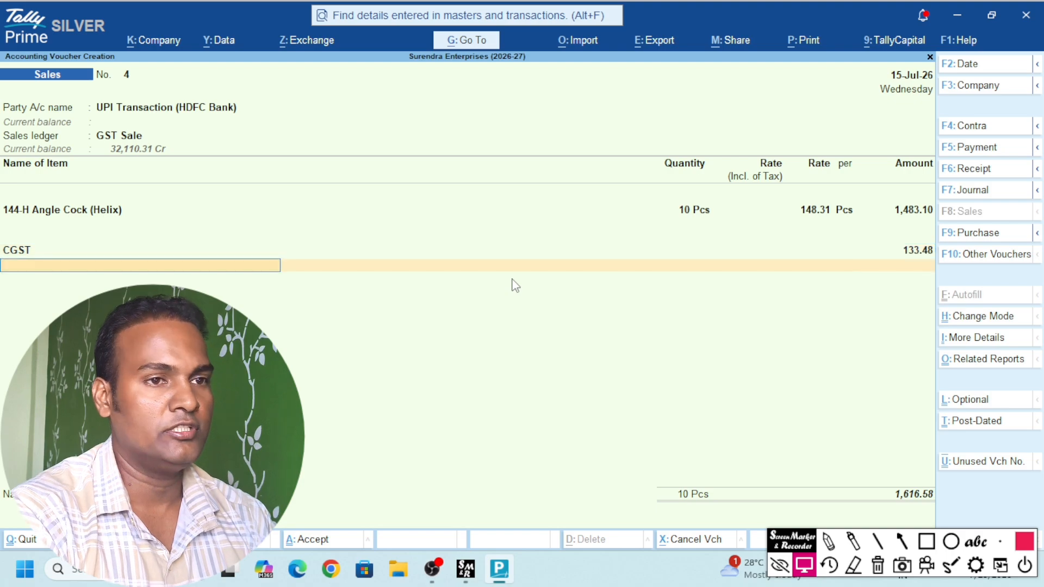
{"action": "type", "text": "Sgs"}
{"action": "key", "text": "Return"}
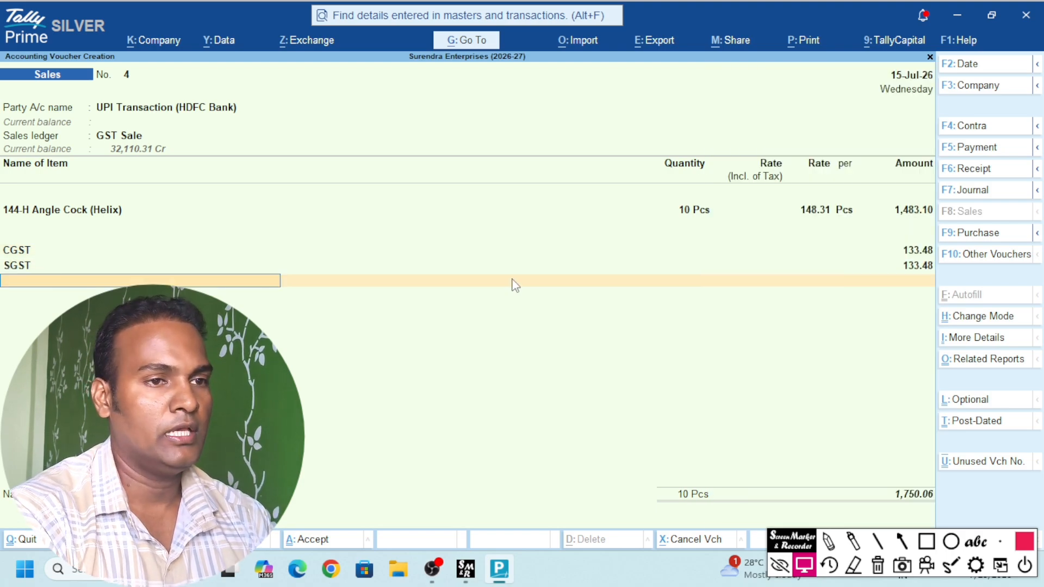
{"action": "key", "text": "Return"}
{"action": "key", "text": "Up"}
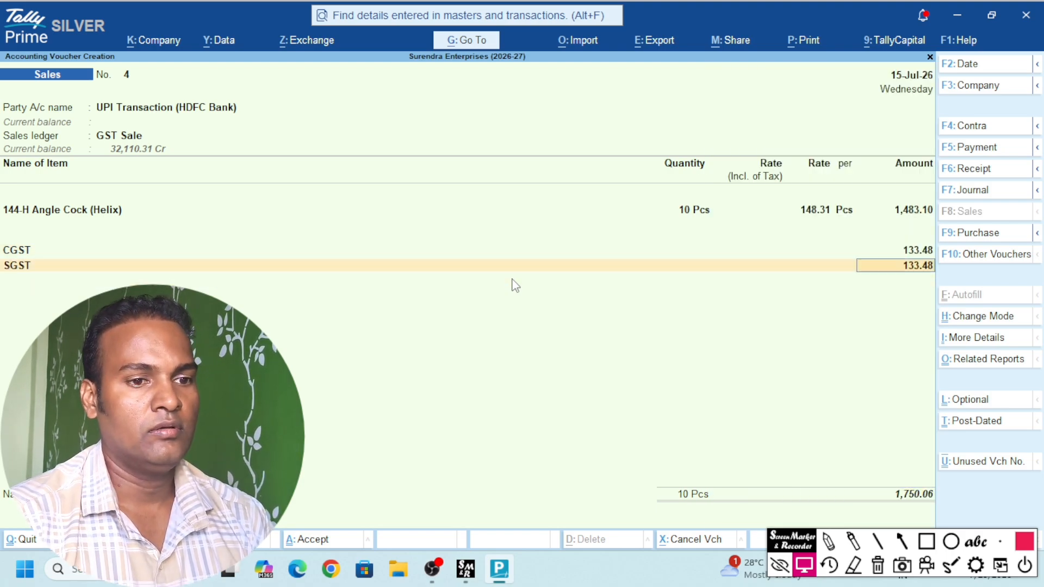
{"action": "key", "text": "Return"}
{"action": "type", "text": "Rou"}
{"action": "key", "text": "Return"}
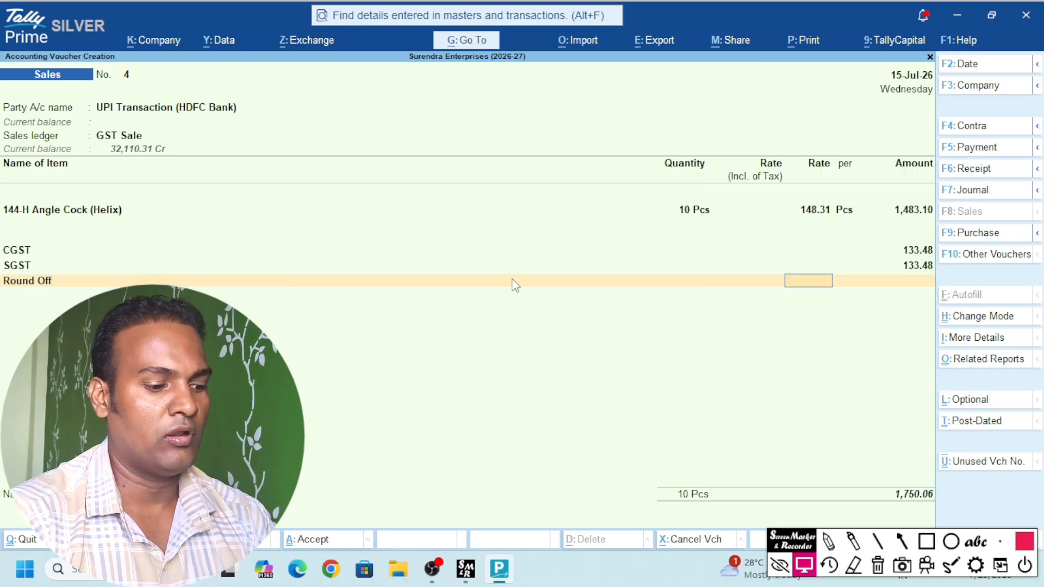
{"action": "key", "text": "Return"}
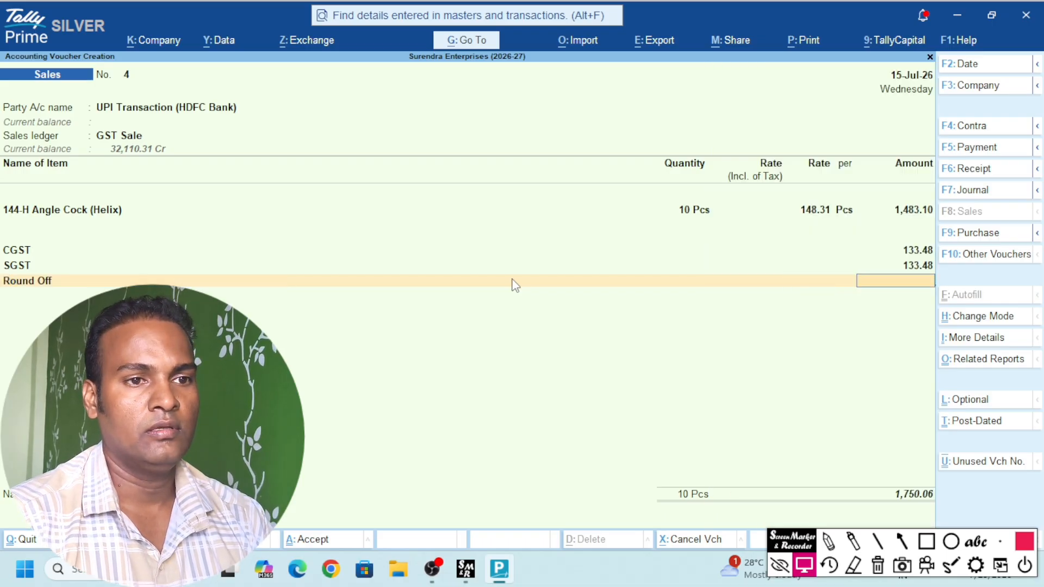
{"action": "key", "text": "Return"}
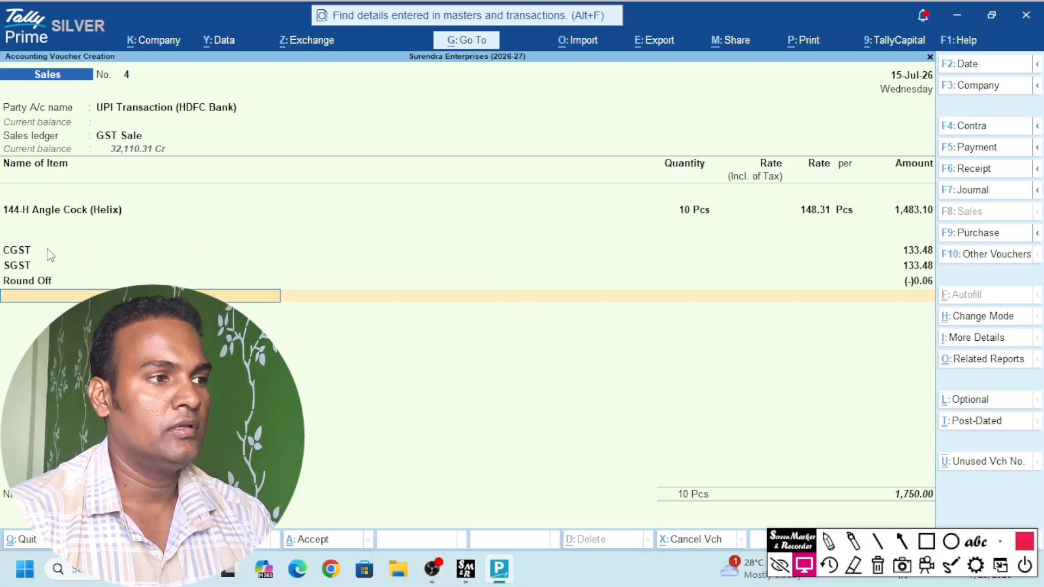
Review the tax ledger rows and pass the narration to finish the voucher
{"action": "left_click", "coordinate": [12, 254]}
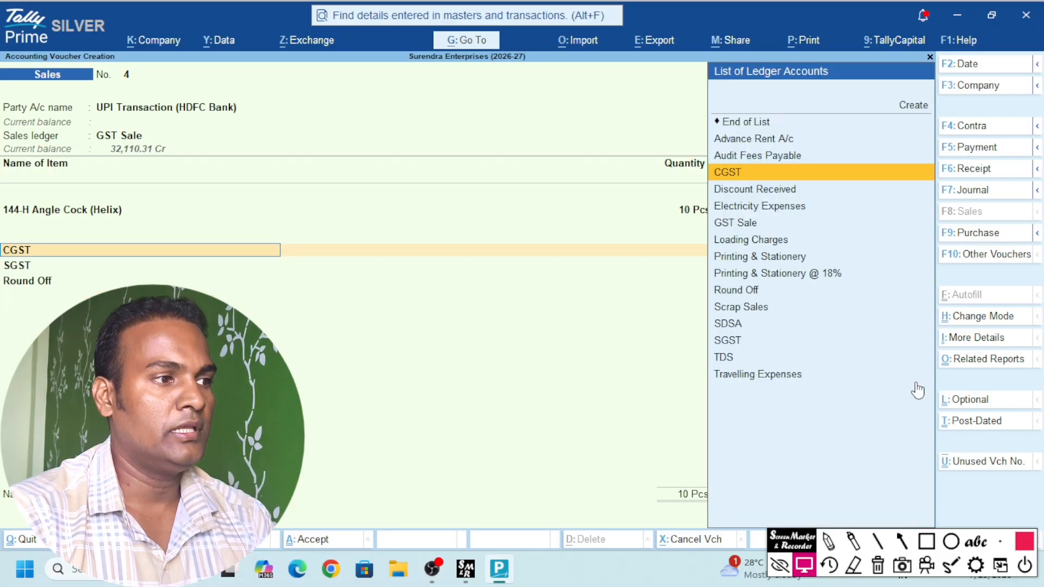
{"action": "key", "text": "Return"}
{"action": "key", "text": "Return"}
{"action": "key", "text": "Return"}
{"action": "key", "text": "Return"}
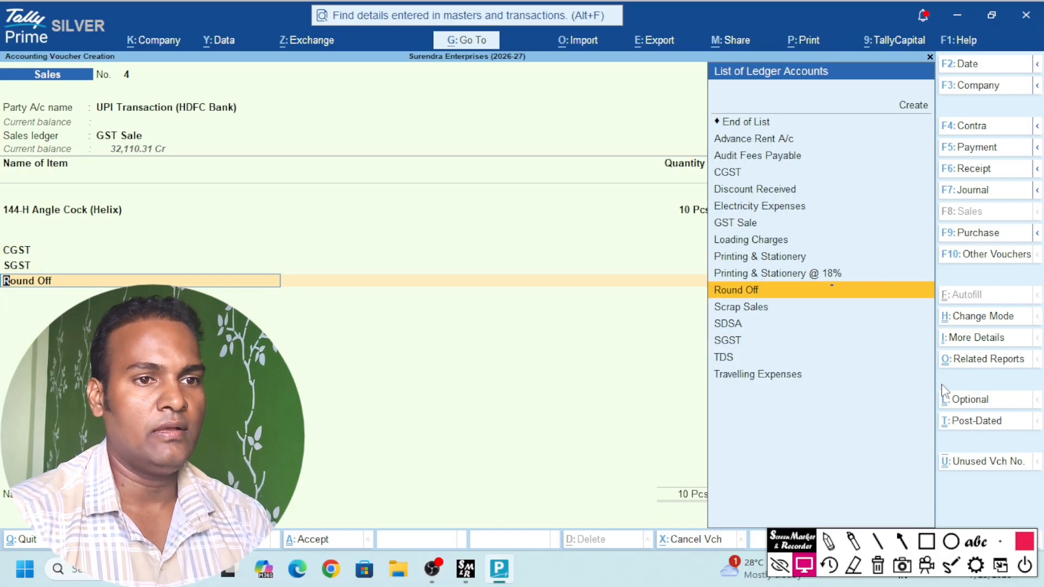
{"action": "key", "text": "Return"}
{"action": "key", "text": "Return"}
{"action": "key", "text": "Return"}
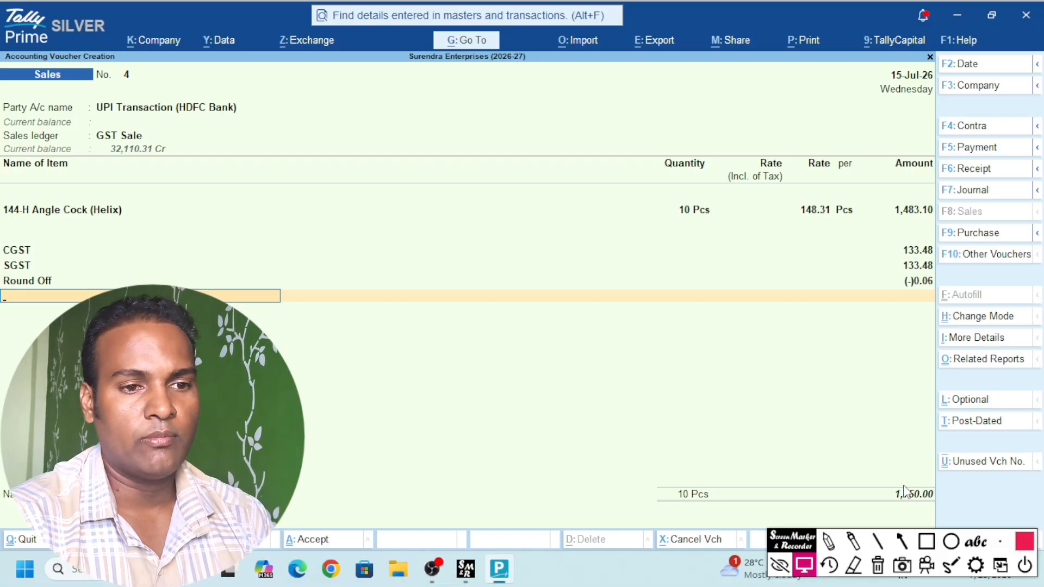
{"action": "key", "text": "Return"}
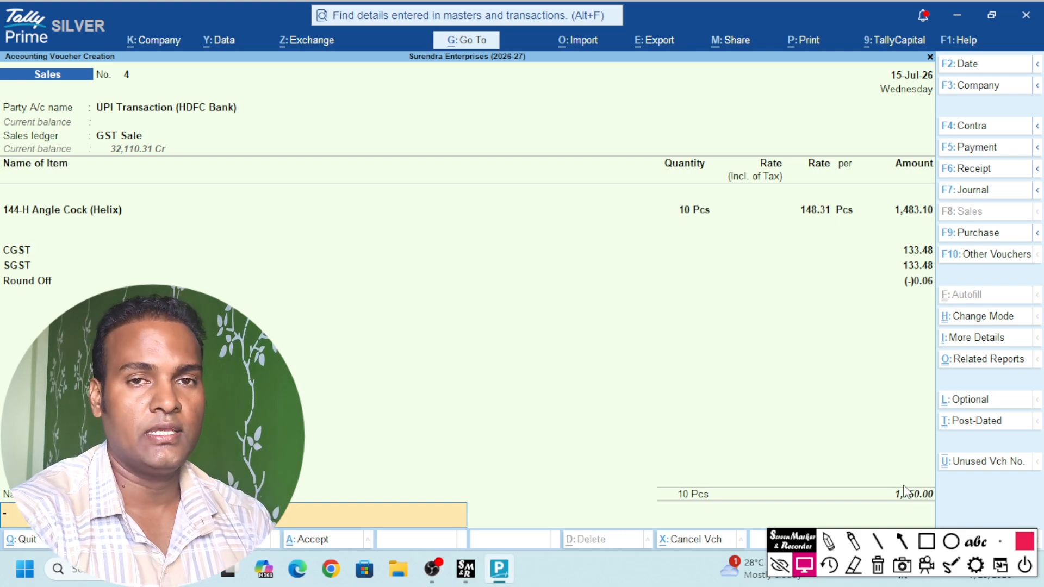
{"action": "key", "text": "Return"}
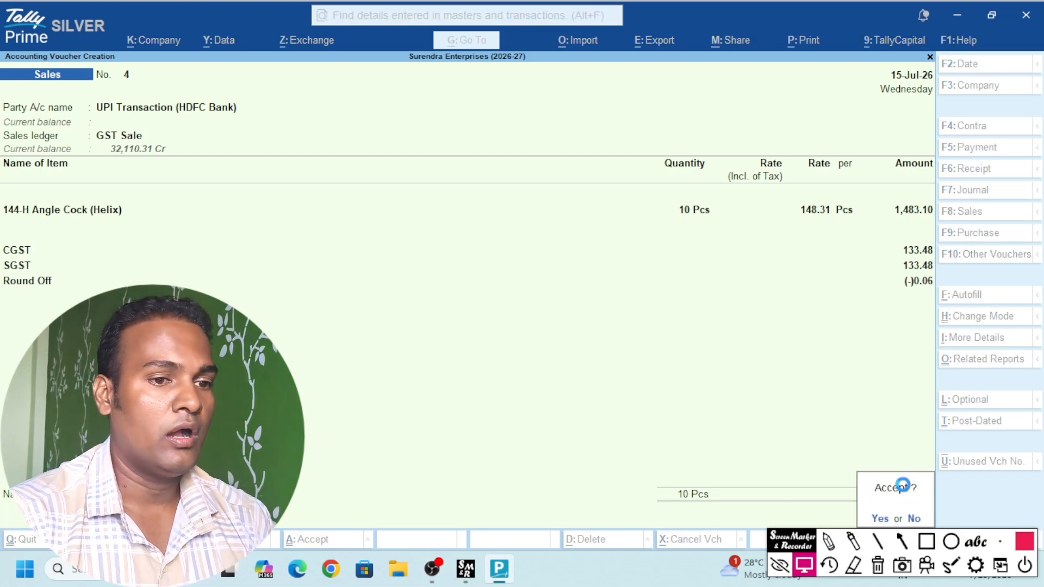
Save voucher No. 4, view the UPI Transaction (HDFC Bank) ledger via D-A-L, then return
{"action": "key", "text": "Return"}
{"action": "key", "text": "Escape"}
{"action": "key", "text": "Escape"}
{"action": "key", "text": "Escape"}
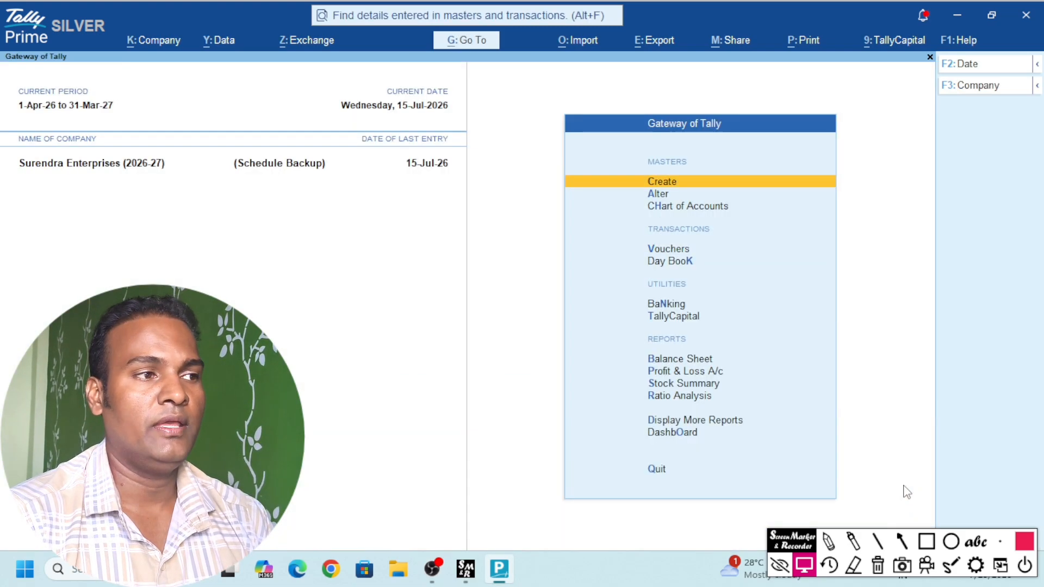
{"action": "type", "text": "dal"}
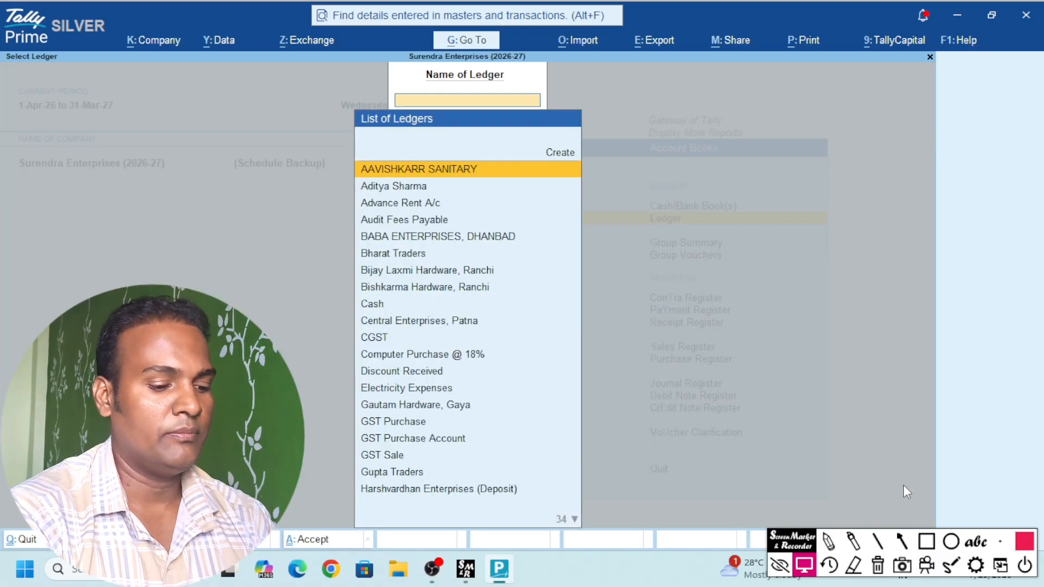
{"action": "type", "text": "Upi"}
{"action": "key", "text": "Return"}
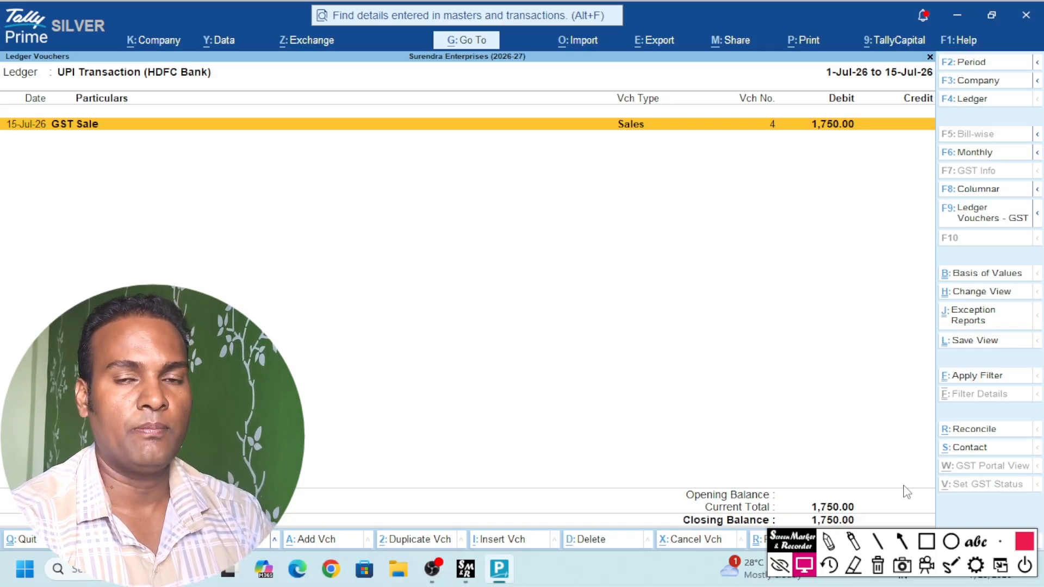
{"action": "key", "text": "Escape"}
{"action": "key", "text": "Escape"}
{"action": "key", "text": "Escape"}
{"action": "key", "text": "Escape"}
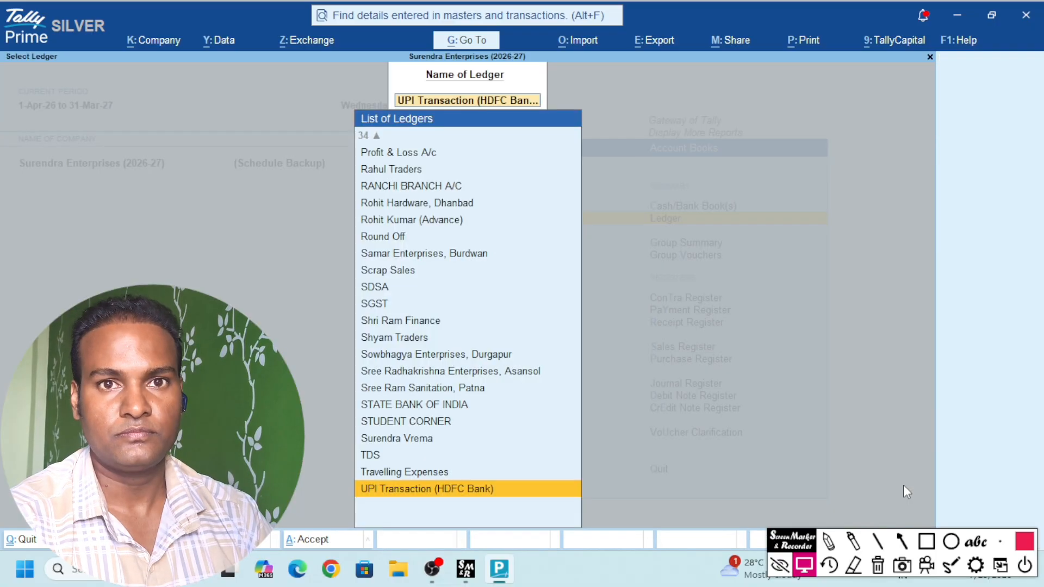
{"action": "key", "text": "n"}
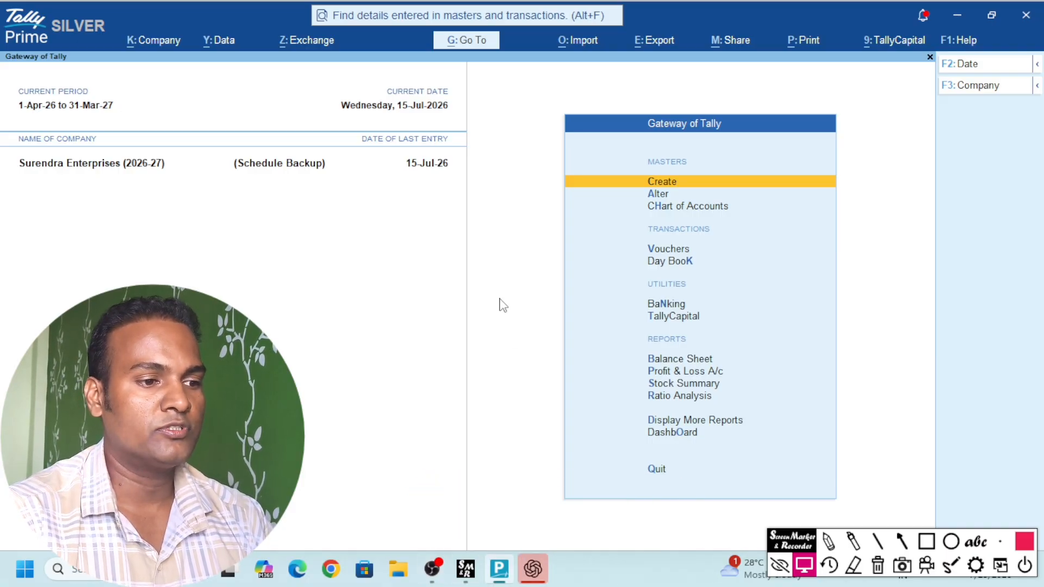
{"action": "type", "text": "dalUp"}
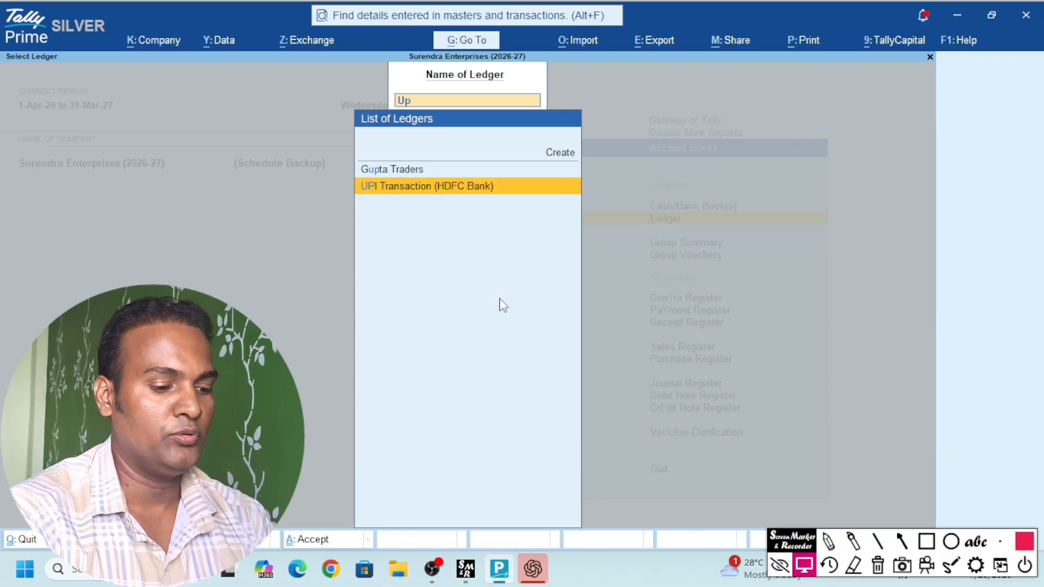
Open the UPI Transaction (HDFC Bank) ledger report and start a new voucher from it
{"action": "key", "text": "Return"}
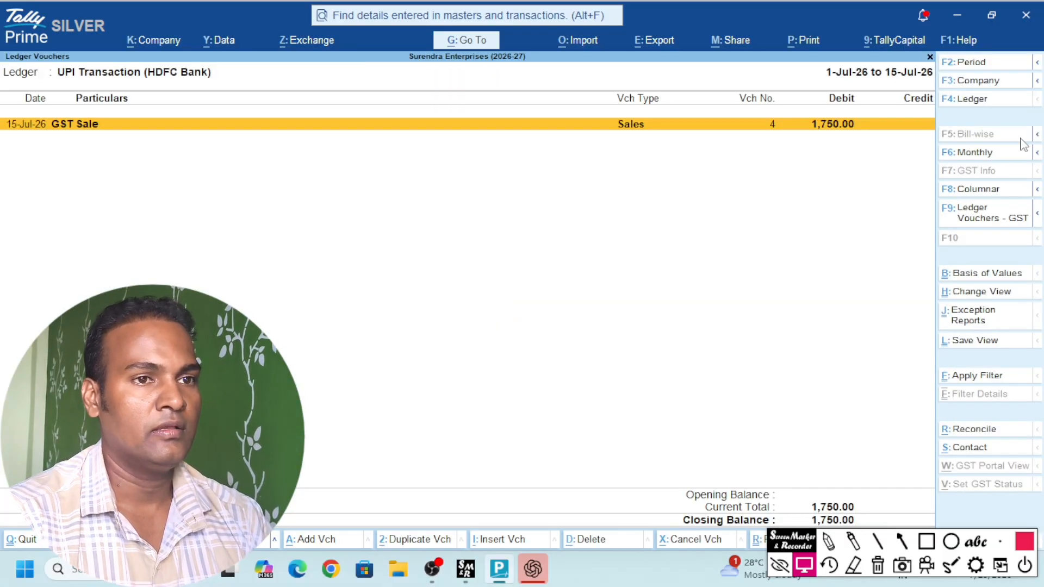
{"action": "key", "text": "alt"}
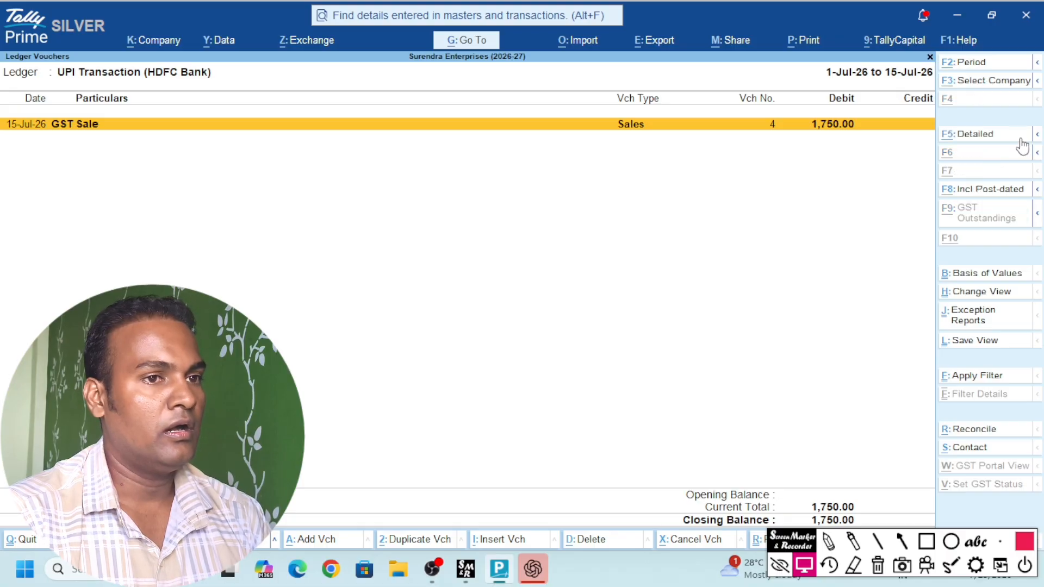
{"action": "key", "text": "alt+a"}
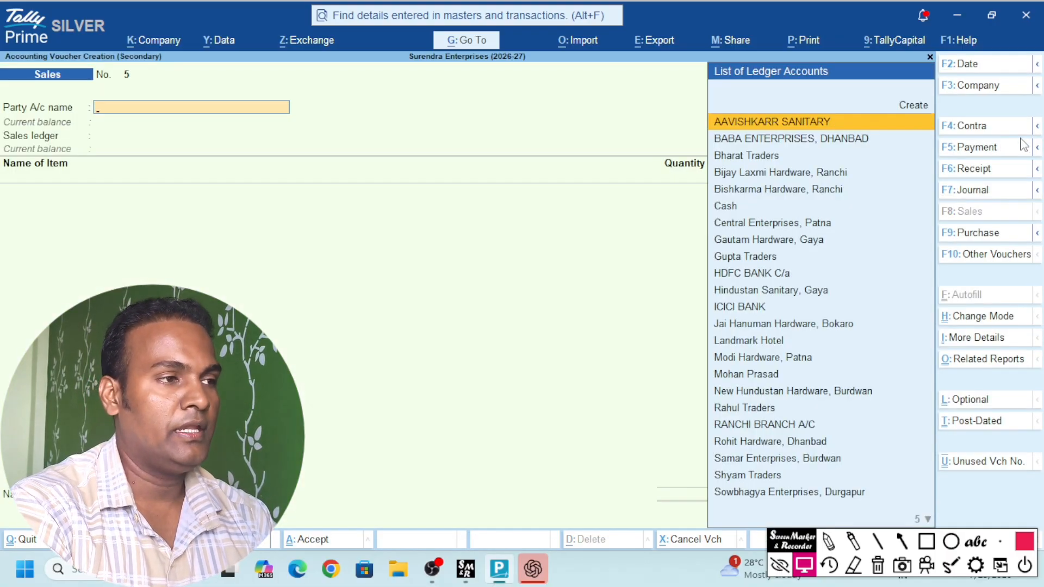
Start a Receipt crediting UPI Transaction (HDFC Bank) with 1,750
{"action": "key", "text": "F6"}
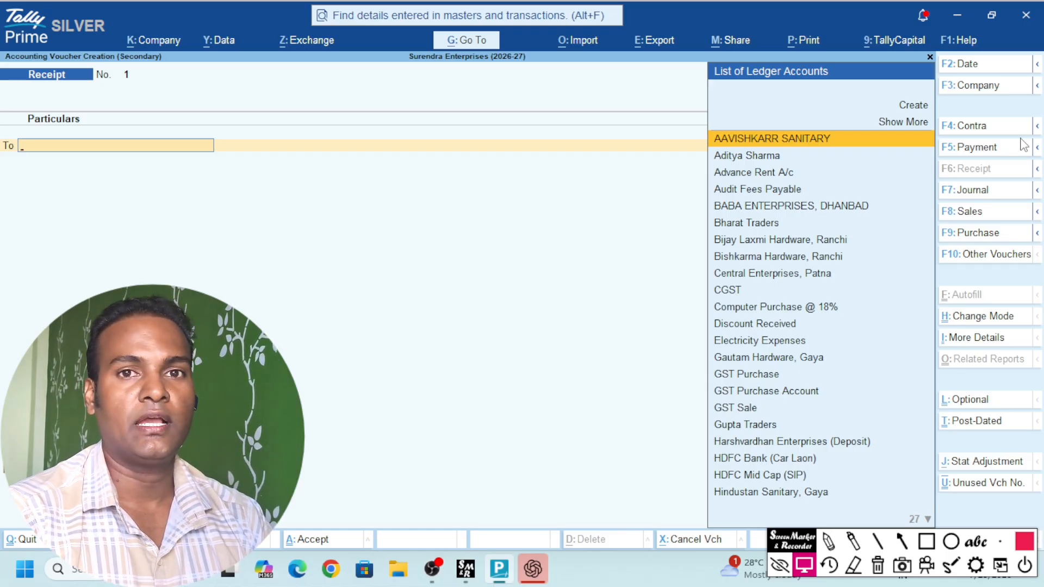
{"action": "type", "text": "Upi"}
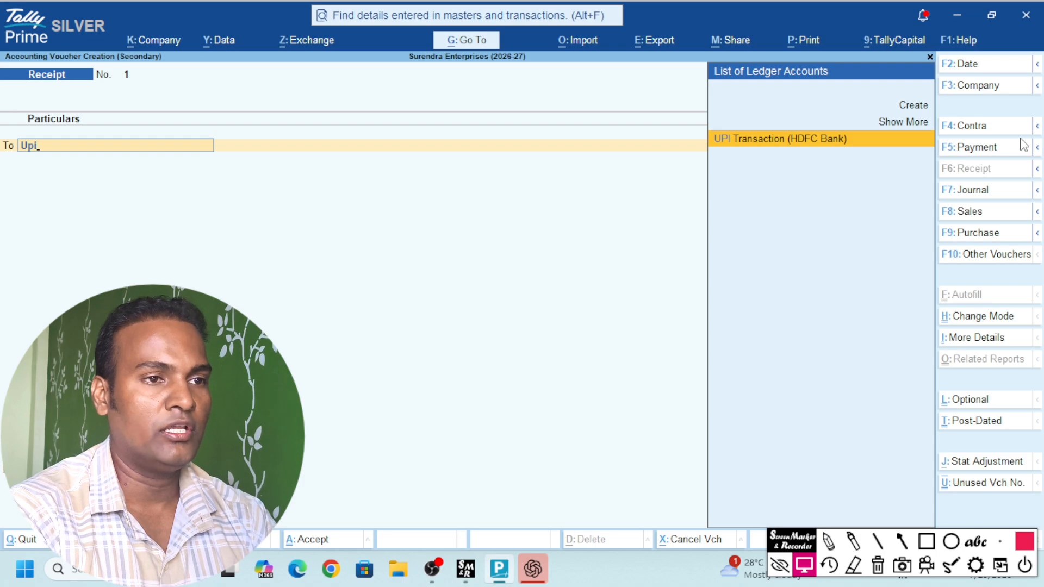
{"action": "key", "text": "Return"}
{"action": "type", "text": "1750"}
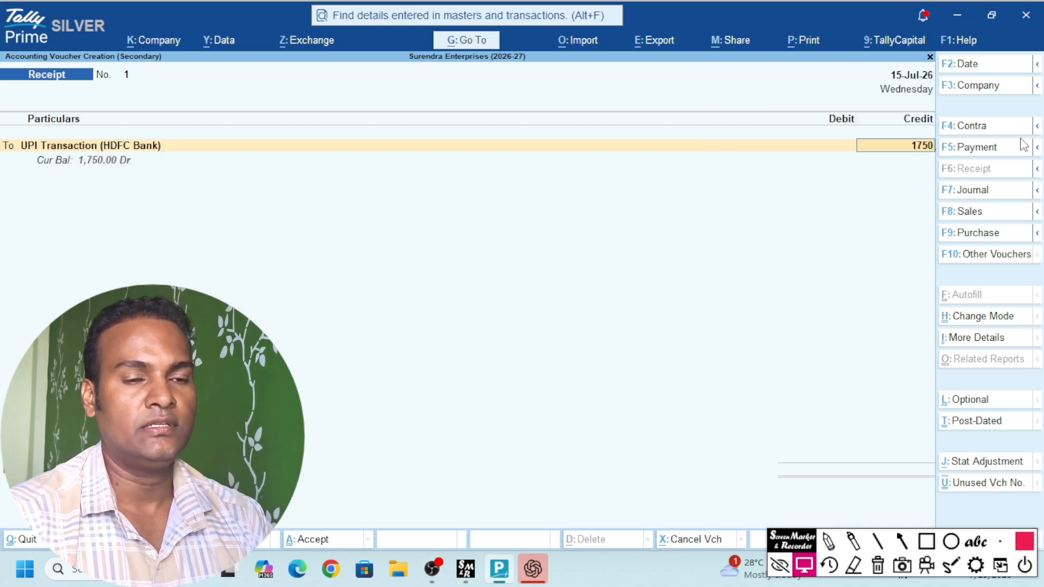
{"action": "key", "text": "Return"}
{"action": "key", "text": "Return"}
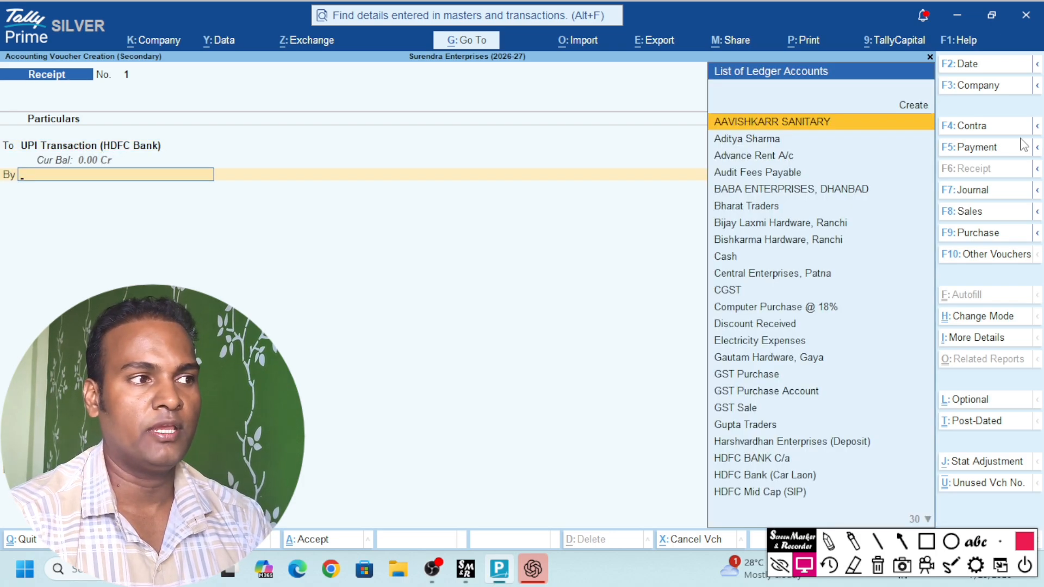
Debit HDFC BANK C/a with 1,750.00 and complete its bank allocation details
{"action": "type", "text": "Hdfc"}
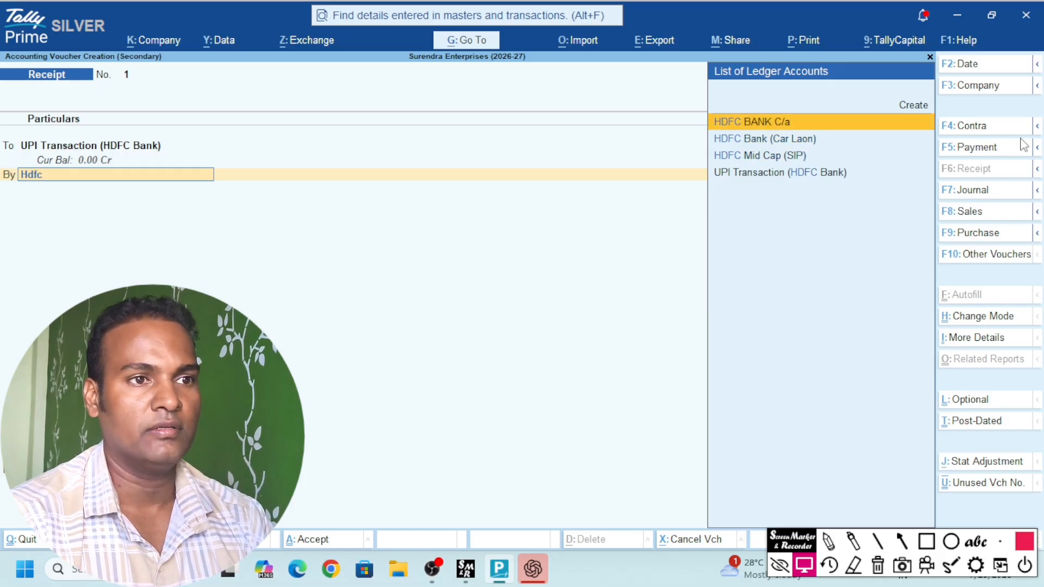
{"action": "key", "text": "Return"}
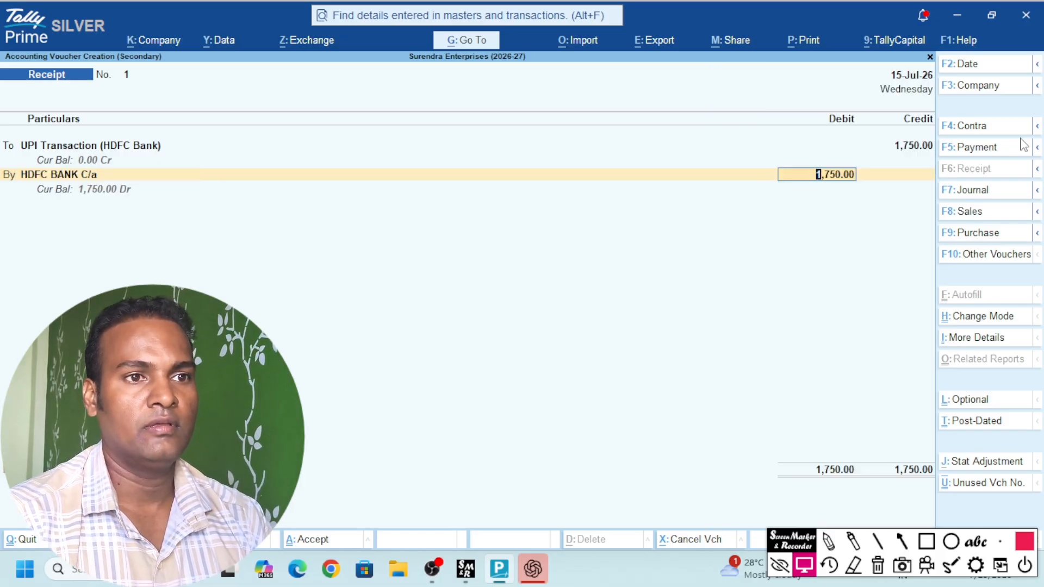
{"action": "key", "text": "BackSpace"}
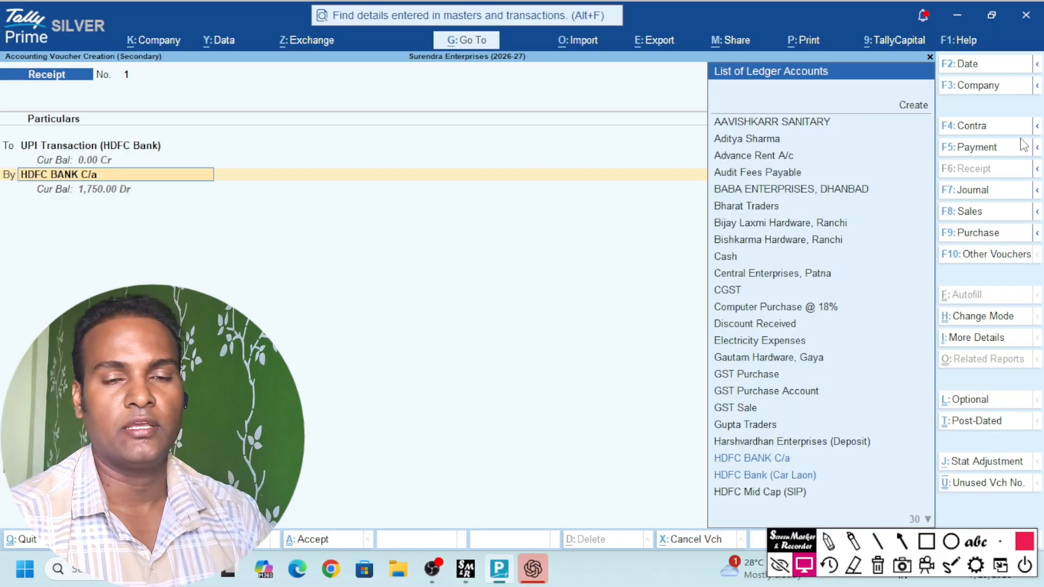
{"action": "key", "text": "ctrl+Return"}
{"action": "key", "text": "Escape"}
{"action": "key", "text": "y"}
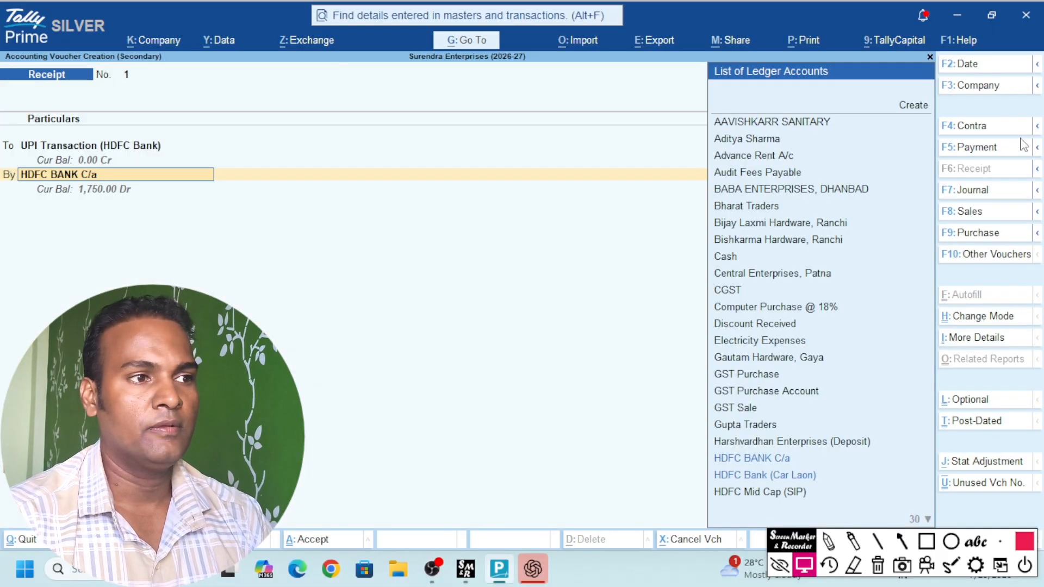
{"action": "key", "text": "Return"}
{"action": "key", "text": "Return"}
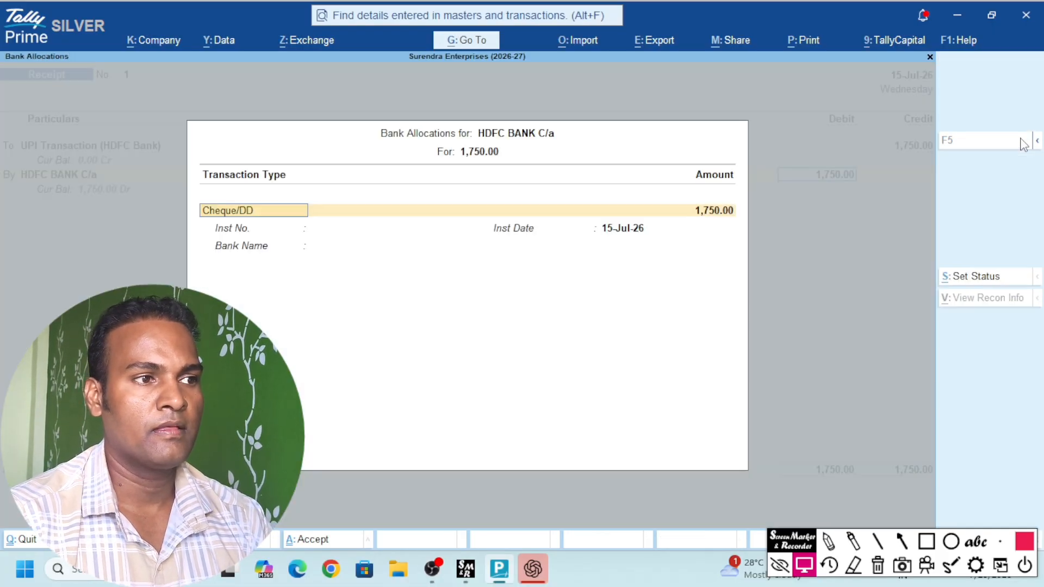
{"action": "key", "text": "Return"}
{"action": "key", "text": "Return"}
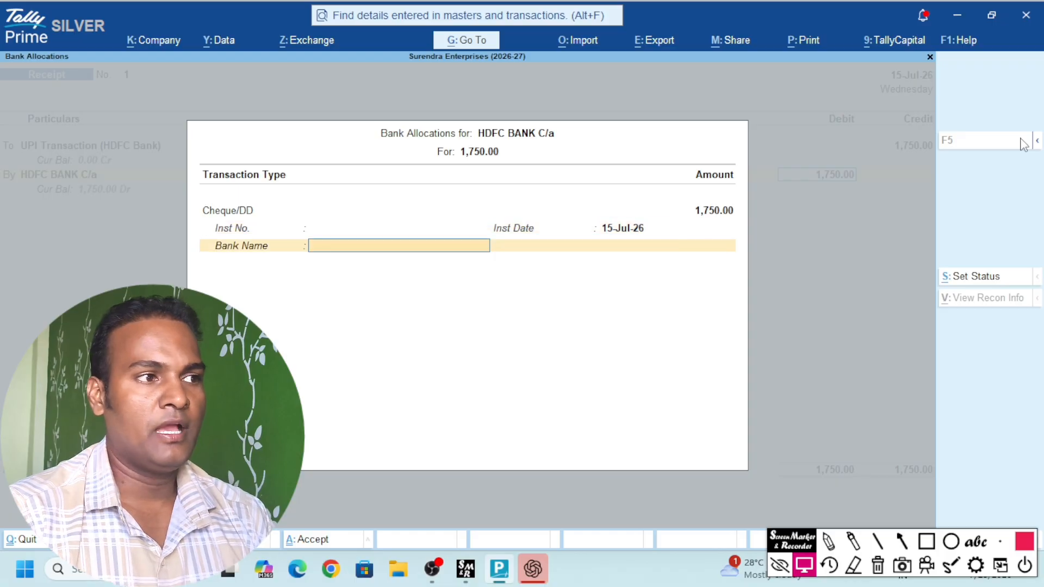
{"action": "key", "text": "Return"}
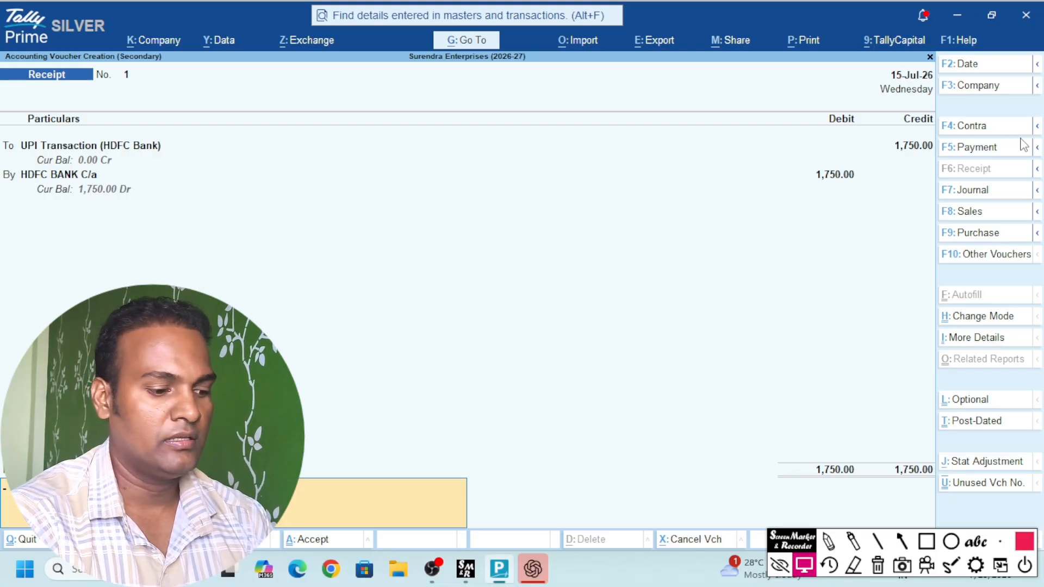
Add a narration and save Receipt No. 1
{"action": "type", "text": "U"}
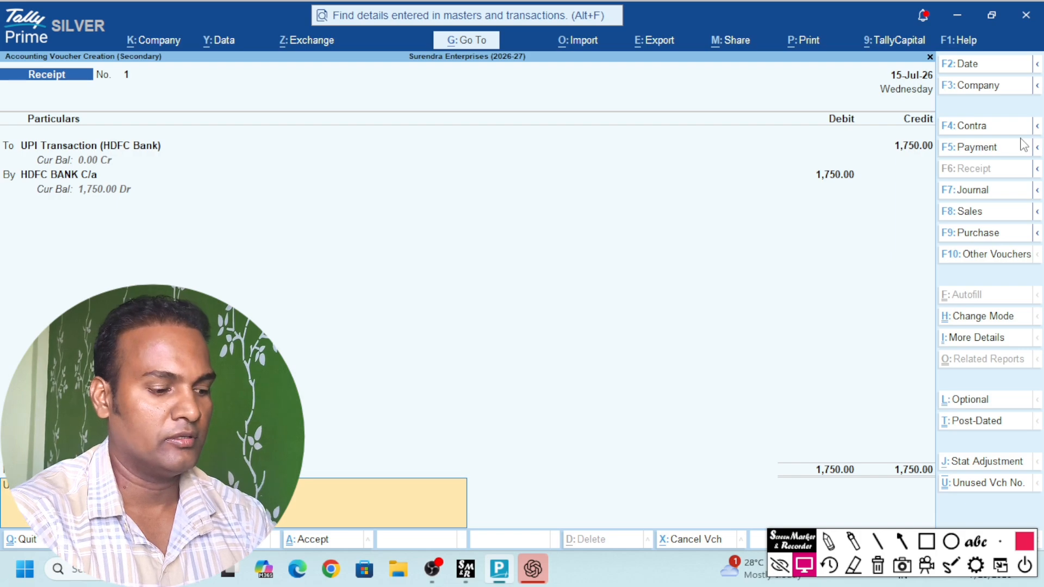
{"action": "key", "text": "Return"}
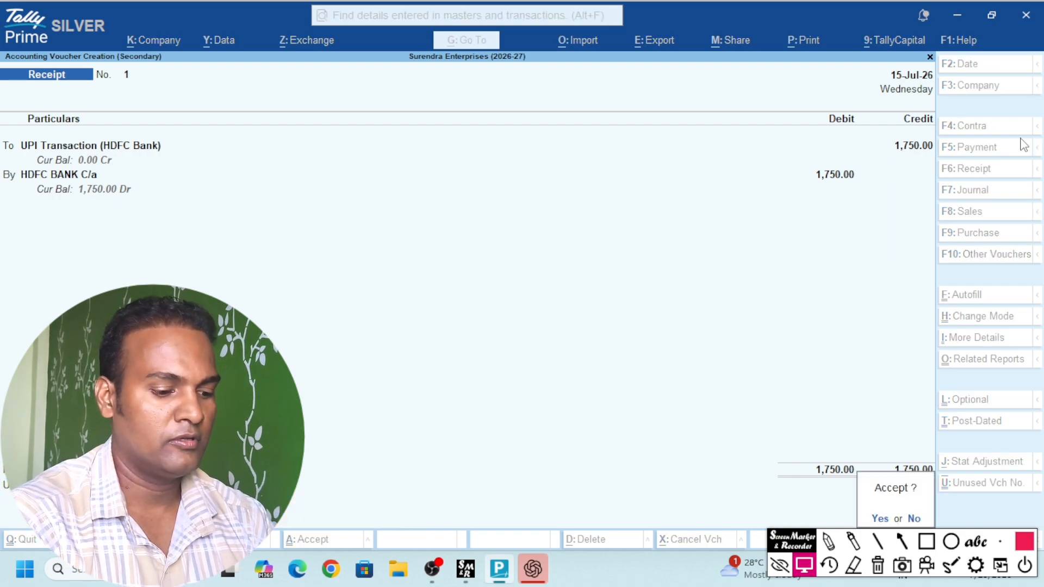
{"action": "key", "text": "Return"}
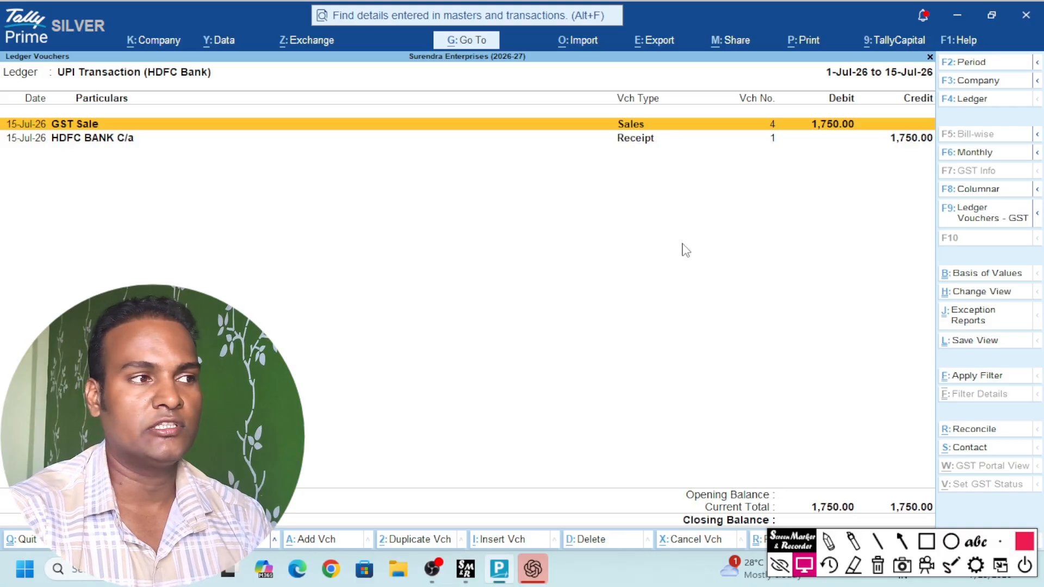
{"action": "key", "text": "Down"}
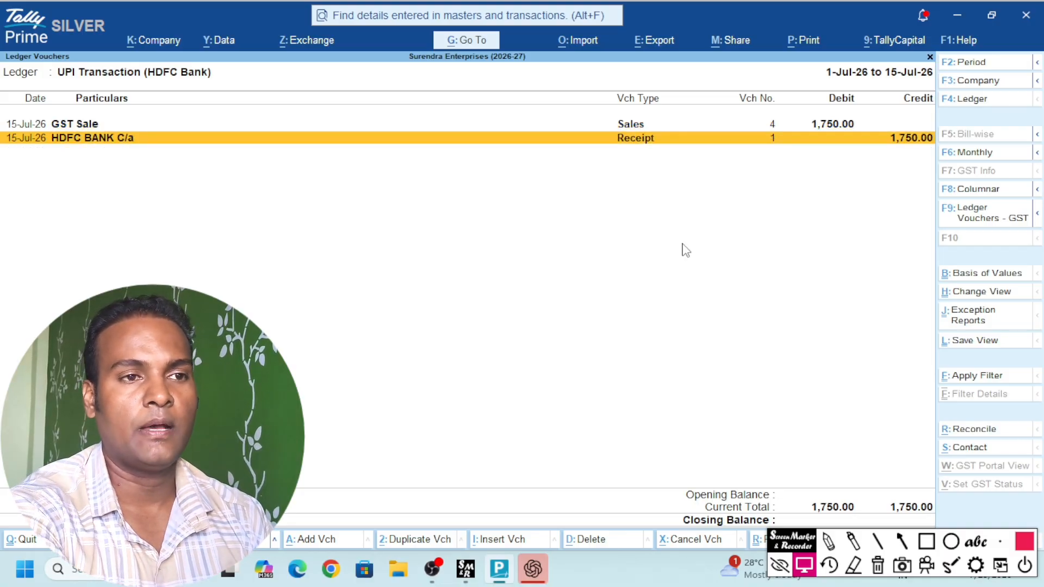
{"action": "left_click", "coordinate": [789, 547]}
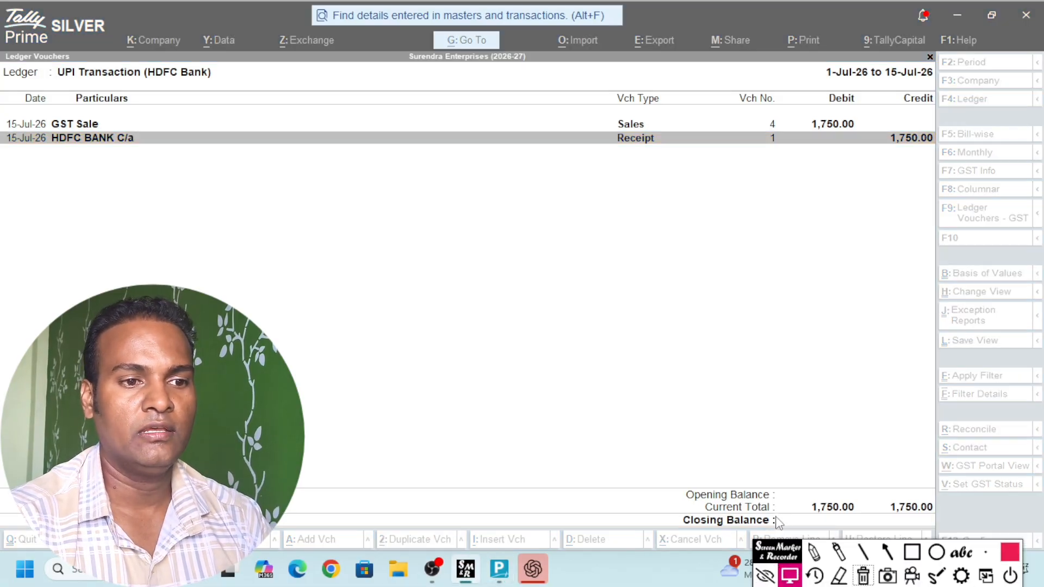
{"action": "left_click", "coordinate": [794, 403]}
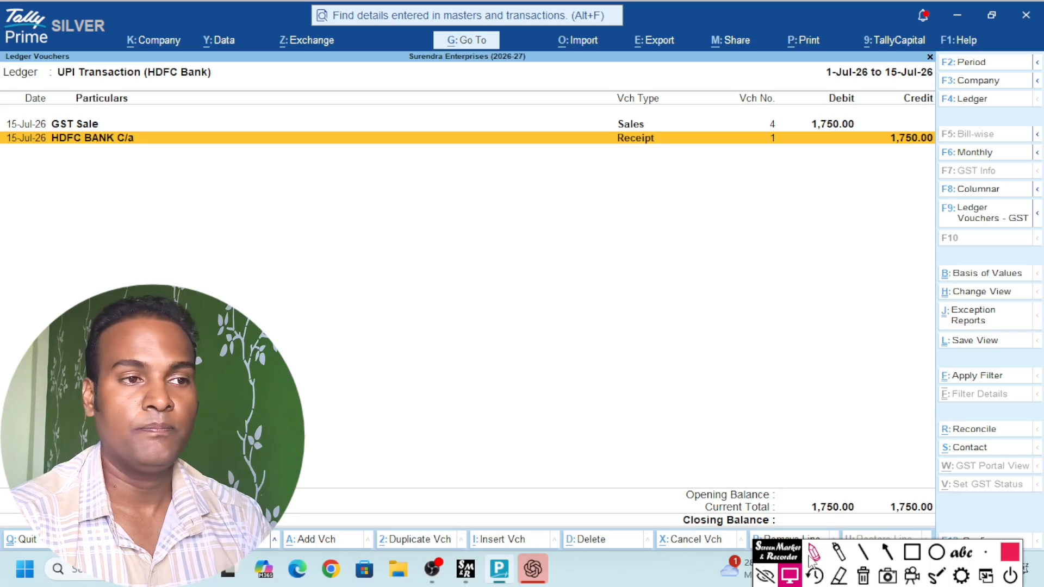
{"action": "left_click", "coordinate": [912, 552]}
{"action": "left_click_drag", "start_coordinate": [639, 488], "coordinate": [749, 534]}
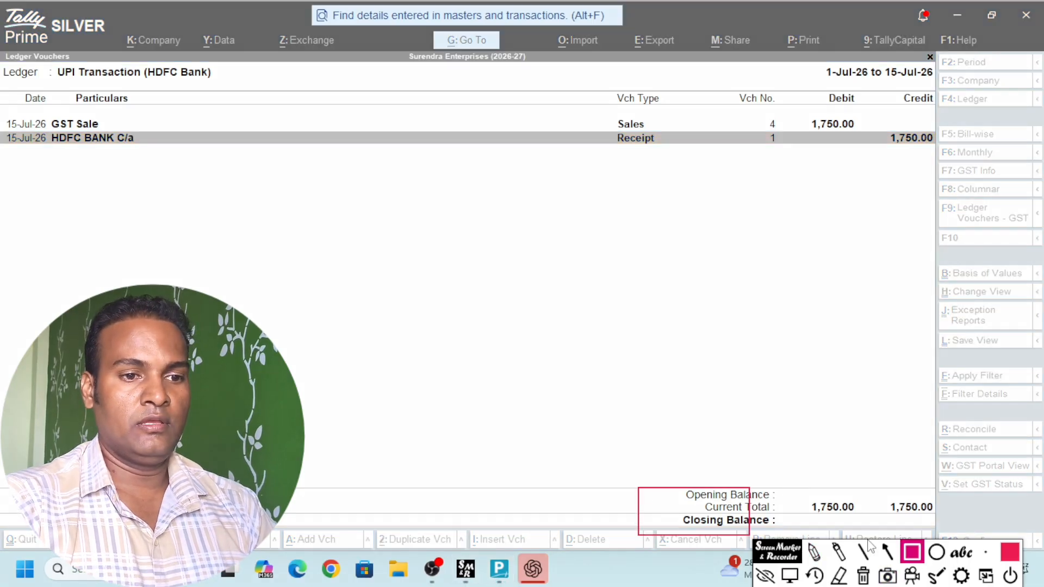
{"action": "left_click_drag", "start_coordinate": [870, 547], "coordinate": [947, 526]}
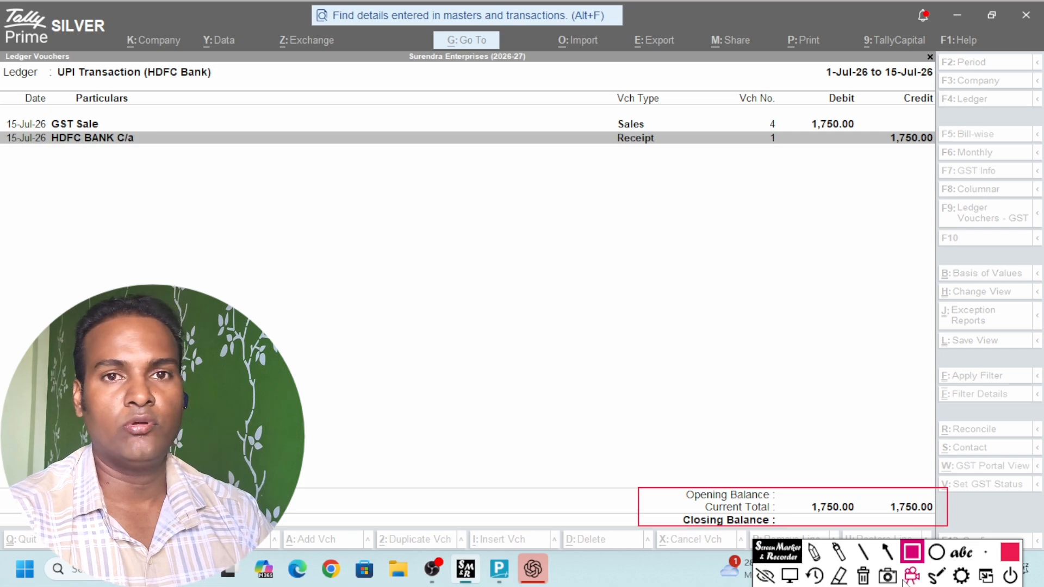
{"action": "left_click", "coordinate": [863, 575]}
{"action": "left_click", "coordinate": [685, 363]}
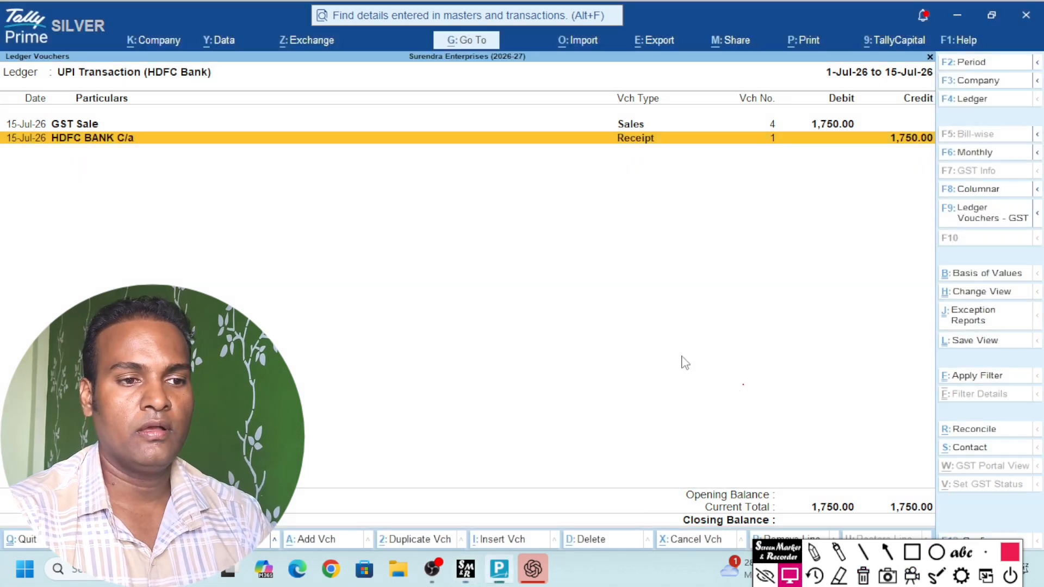
View the HDFC BANK C/a ledger's 1,750.00 receipt, then go back to Gateway of Tally
{"action": "key", "text": "Escape"}
{"action": "type", "text": "Hdfc"}
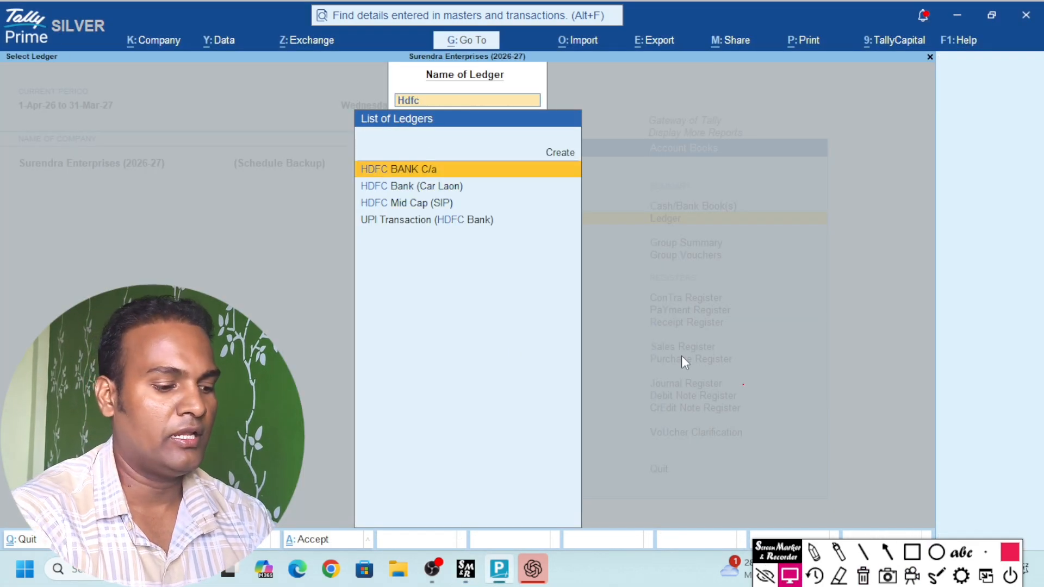
{"action": "key", "text": "Return"}
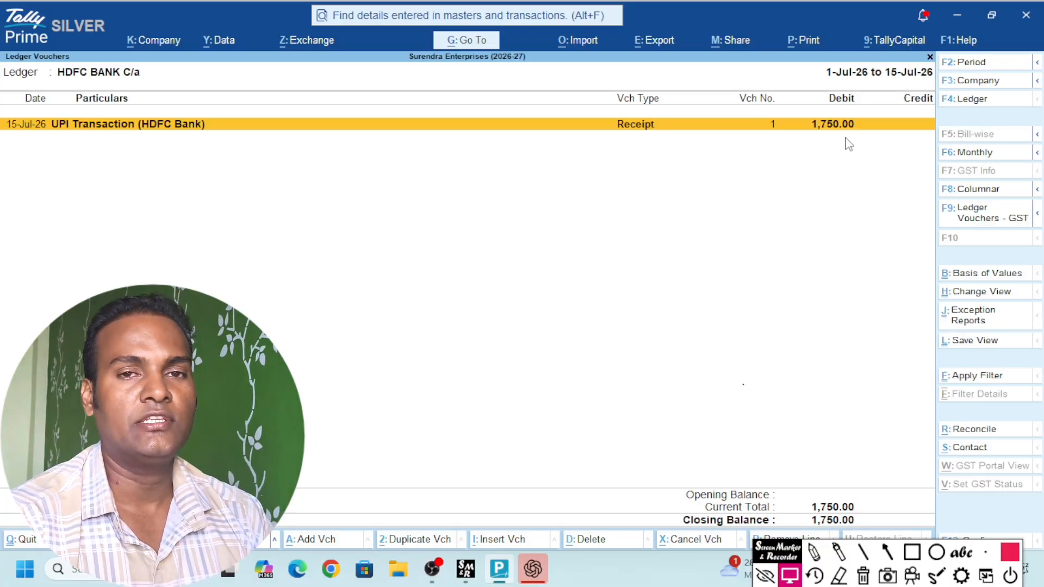
{"action": "key", "text": "F4"}
{"action": "key", "text": "Escape"}
{"action": "key", "text": "Escape"}
{"action": "key", "text": "Escape"}
{"action": "key", "text": "Escape"}
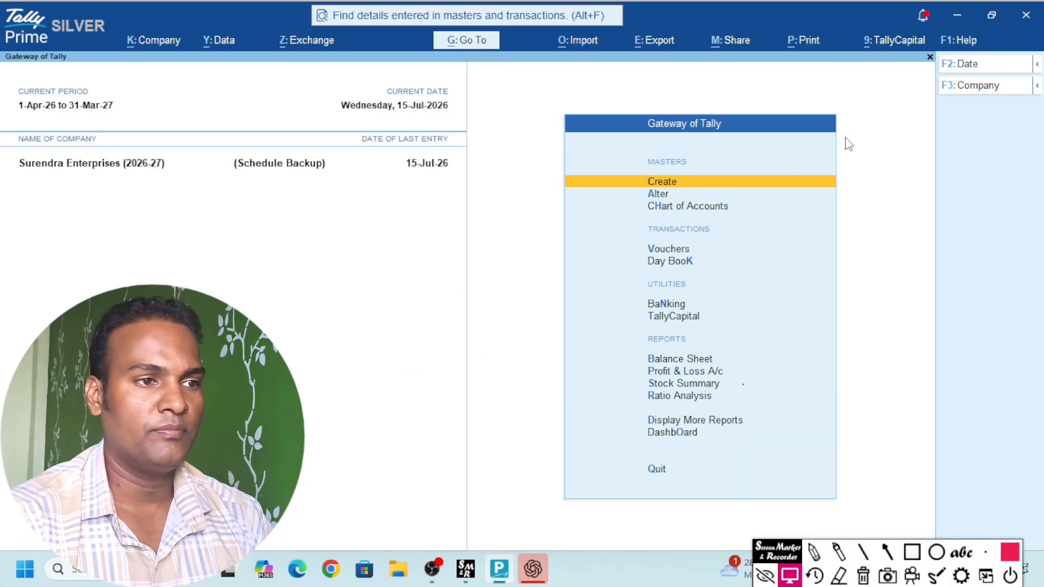
Start a Sales voucher for UPI Transaction (HDFC Bank) and edit the buyer's mailing name
{"action": "key", "text": "v"}
{"action": "key", "text": "F8"}
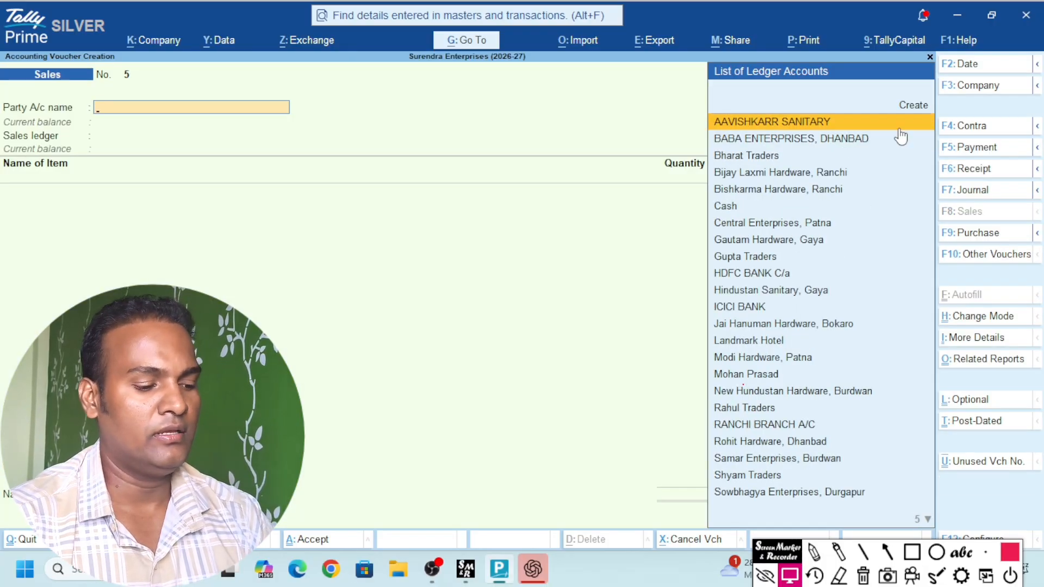
{"action": "type", "text": "Upi"}
{"action": "key", "text": "Return"}
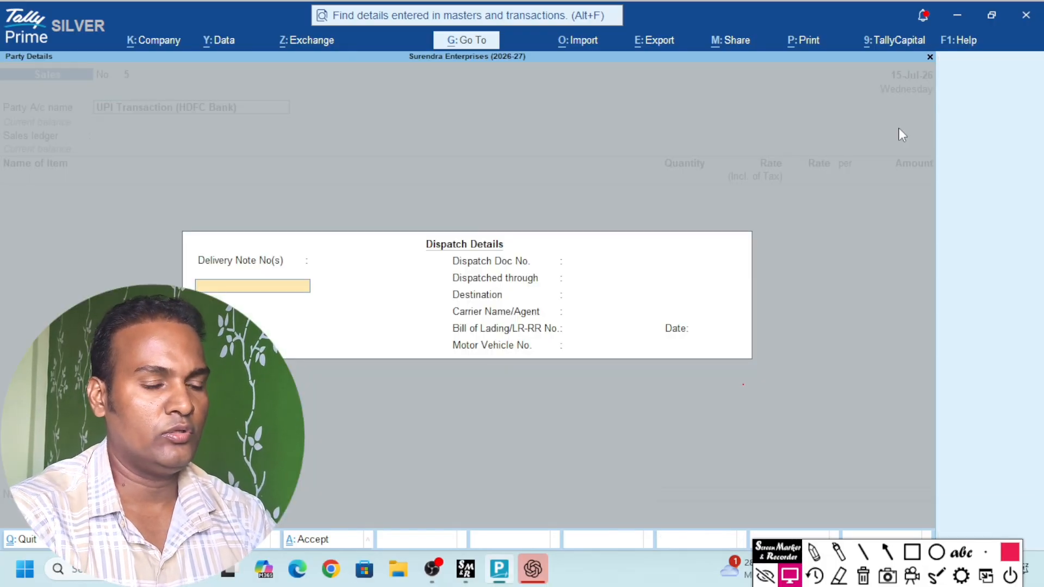
{"action": "key", "text": "ctrl+a"}
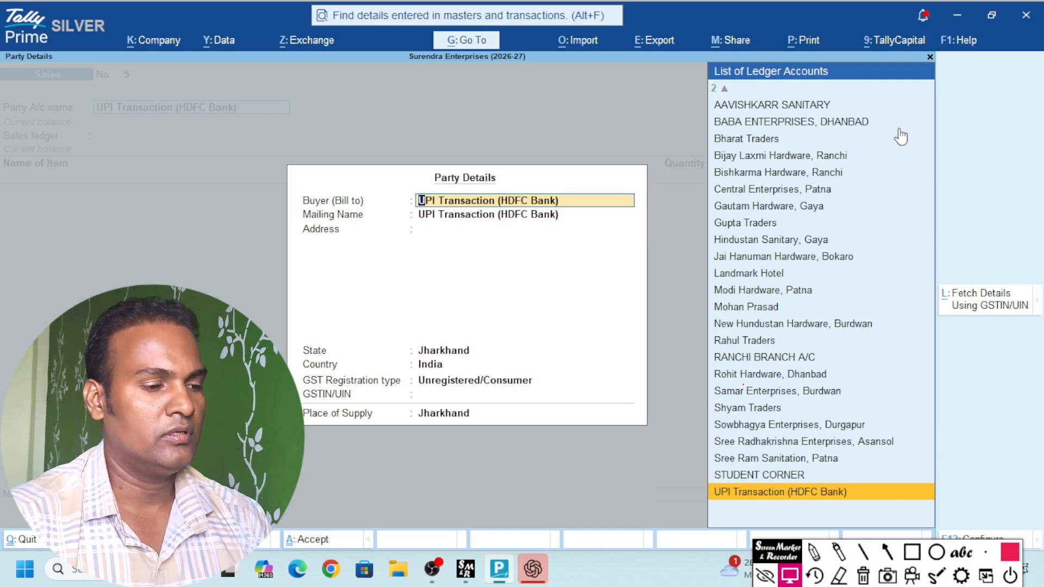
{"action": "key", "text": "Return"}
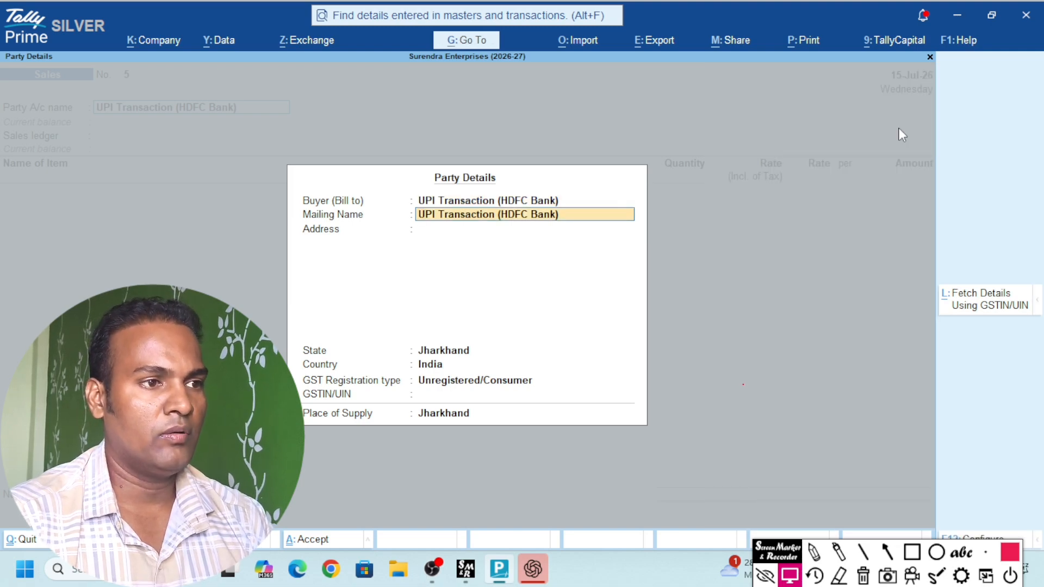
{"action": "type", "text": "Kunal"}
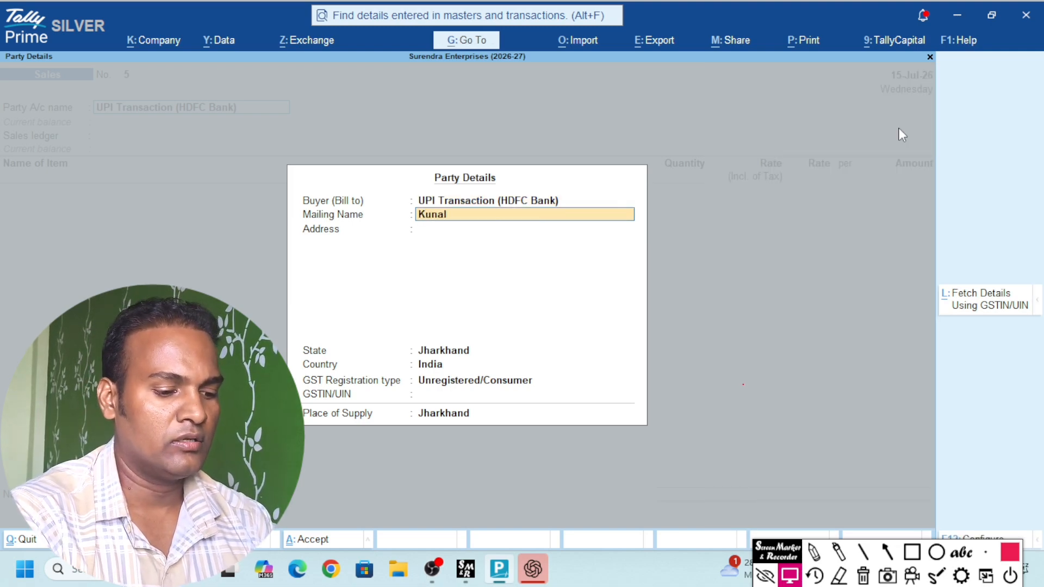
{"action": "key", "text": "Return"}
{"action": "key", "text": "Return"}
{"action": "key", "text": "Return"}
{"action": "key", "text": "Return"}
{"action": "key", "text": "Return"}
{"action": "key", "text": "Return"}
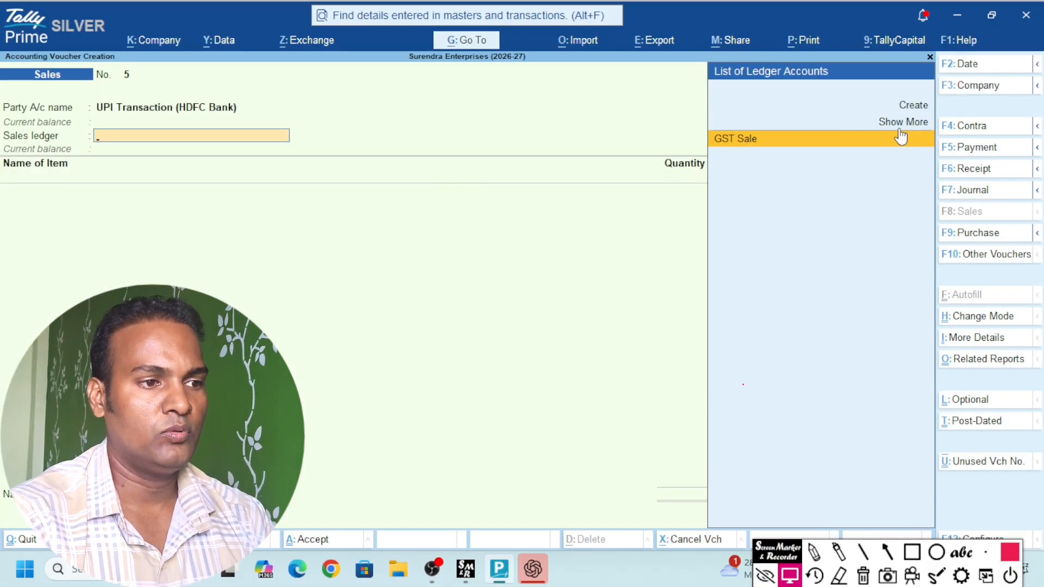
Choose GST Sale and add 15 Pcs of RUBY SWAN NECK T6110
{"action": "left_click", "coordinate": [901, 137]}
{"action": "type", "text": "S"}
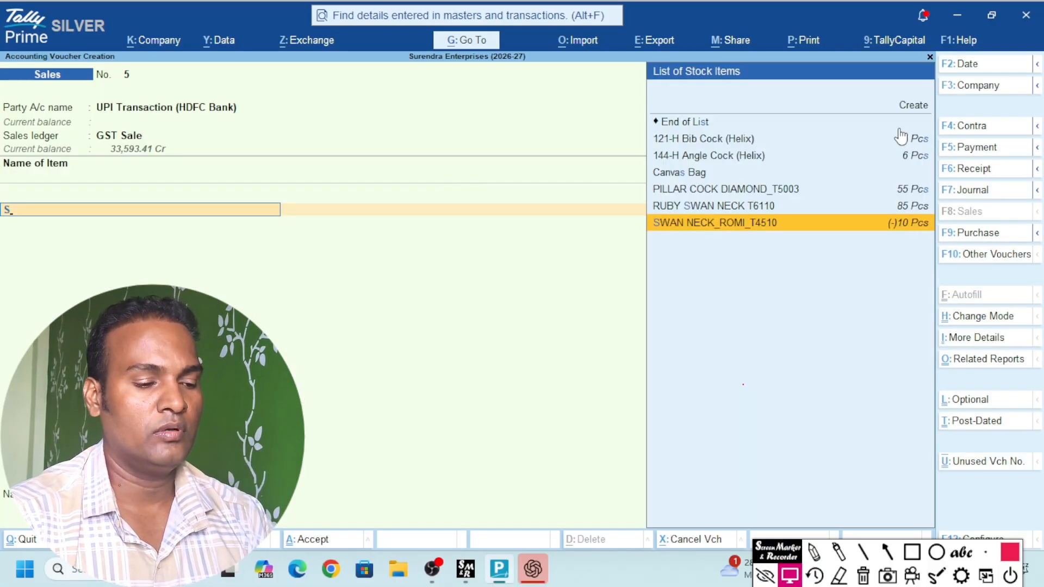
{"action": "key", "text": "Return"}
{"action": "key", "text": "BackSpace"}
{"action": "key", "text": "Up"}
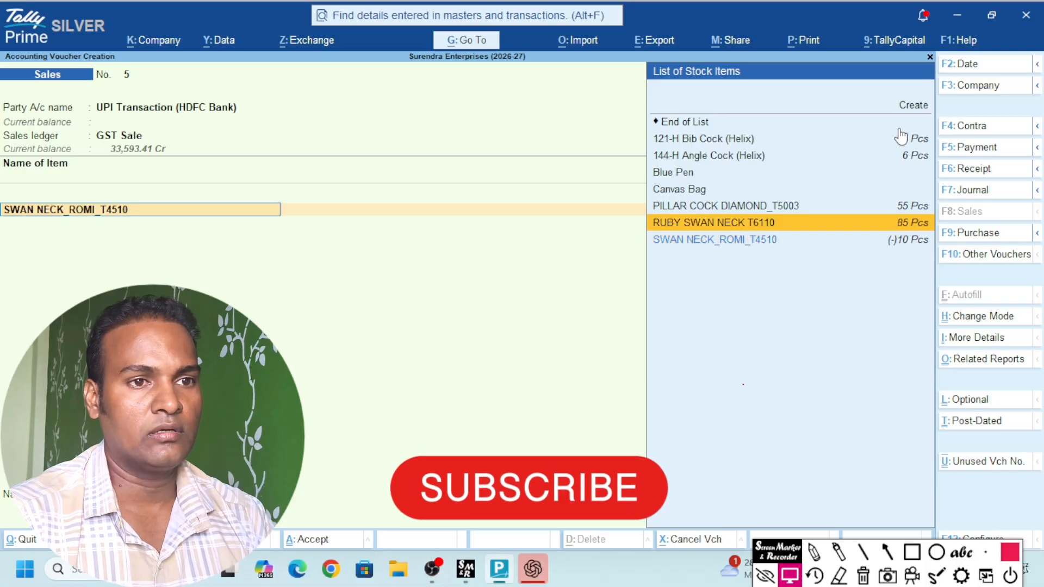
{"action": "key", "text": "Return"}
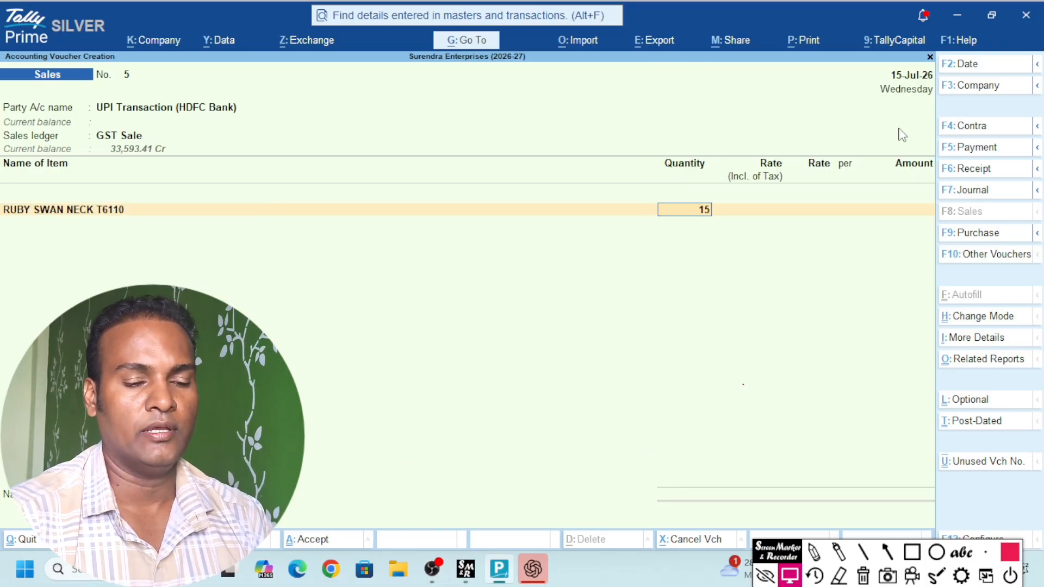
{"action": "type", "text": "15"}
{"action": "key", "text": "Return"}
{"action": "key", "text": "Return"}
{"action": "key", "text": "Return"}
{"action": "key", "text": "Return"}
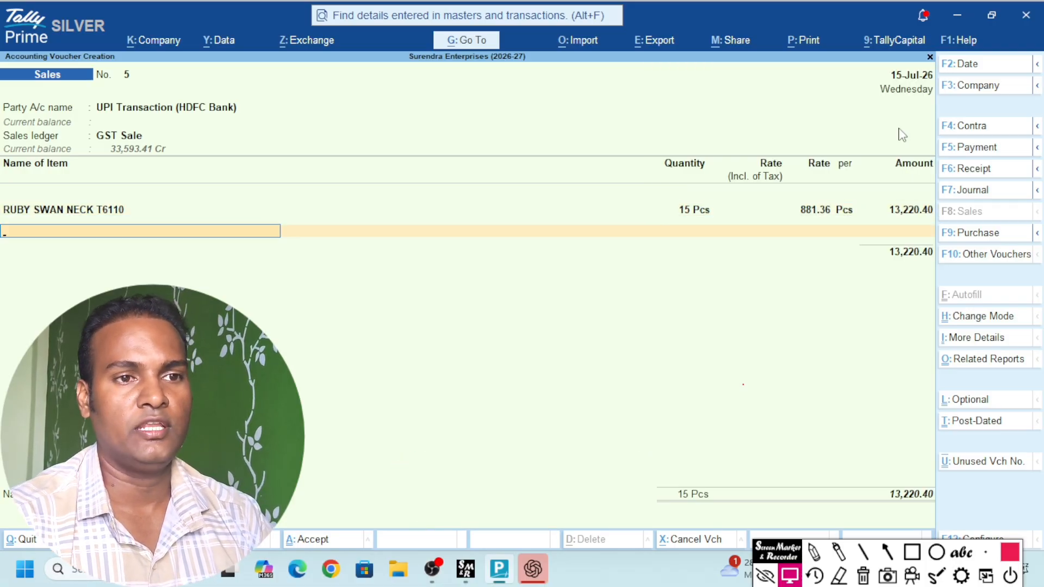
Add CGST, SGST and a Round Off of -0.08 for a 15,600.00 total
{"action": "key", "text": "Return"}
{"action": "type", "text": "cgs"}
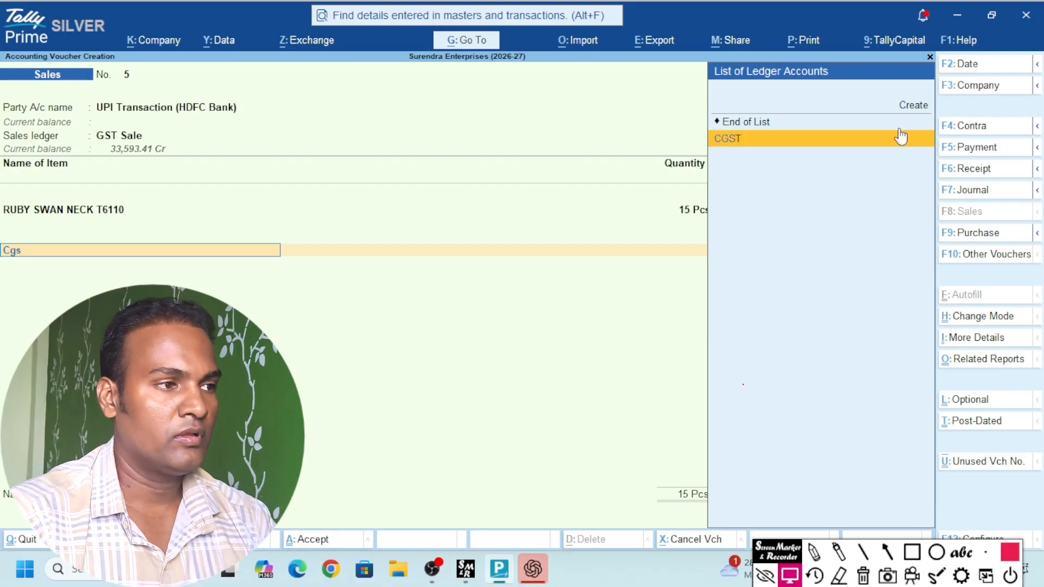
{"action": "key", "text": "Return"}
{"action": "key", "text": "Return"}
{"action": "type", "text": "sgs"}
{"action": "key", "text": "Return"}
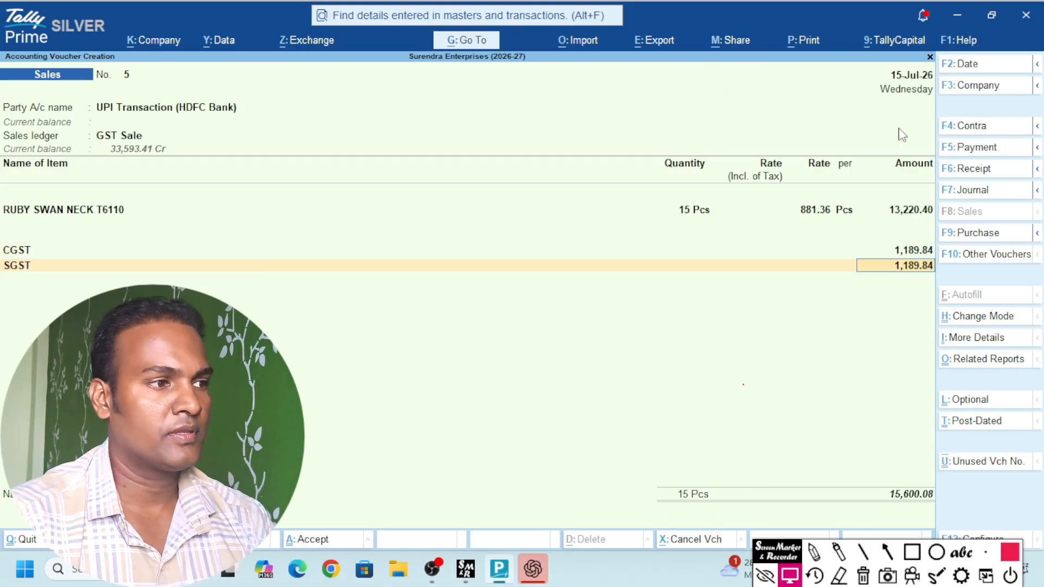
{"action": "key", "text": "Return"}
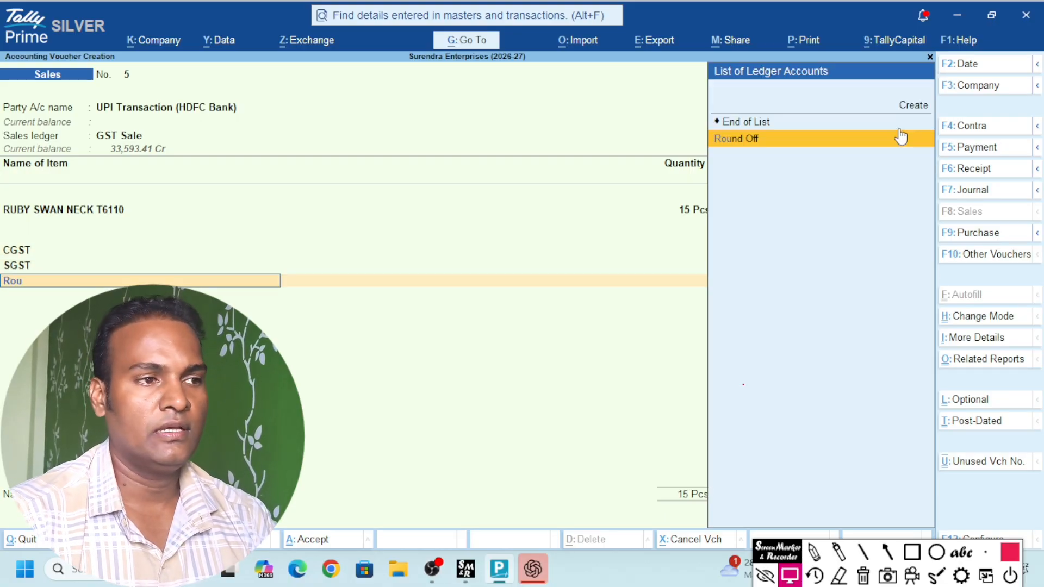
{"action": "left_click", "coordinate": [901, 137]}
{"action": "key", "text": "Return"}
{"action": "type", "text": "-.08"}
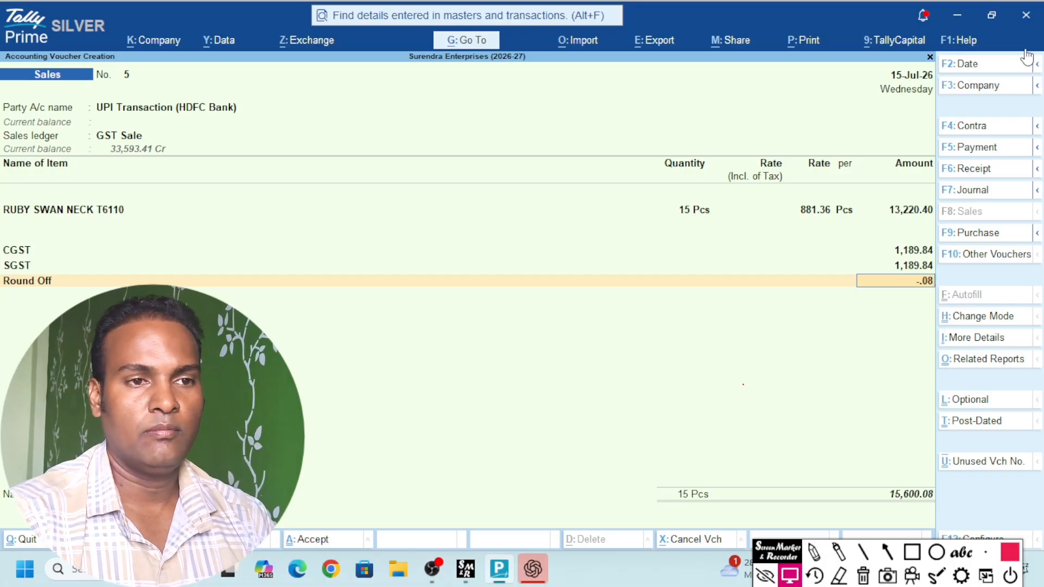
{"action": "key", "text": "Return"}
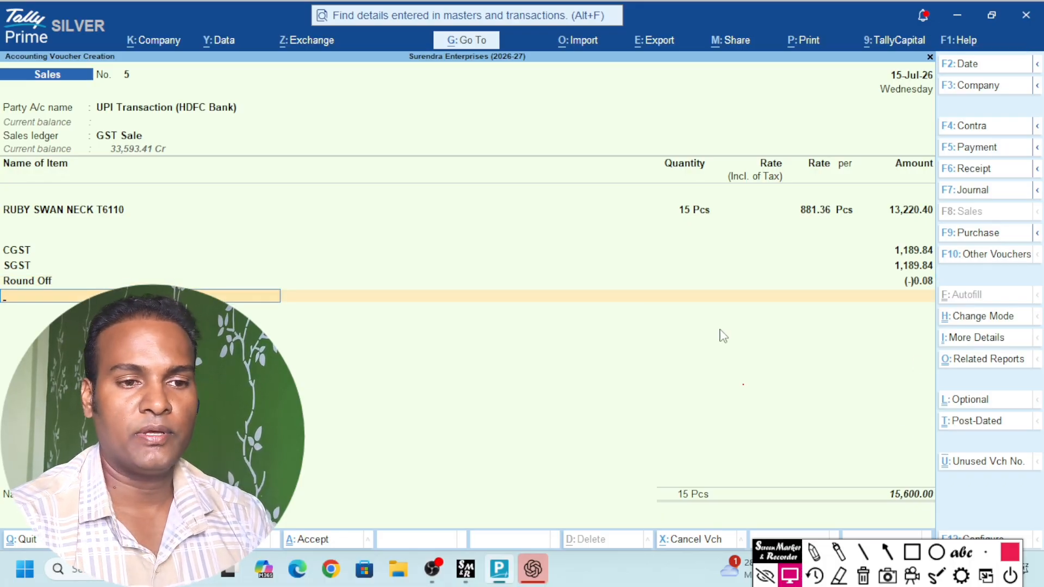
Change the sales voucher date to 28-Jul-26
{"action": "key", "text": "F2"}
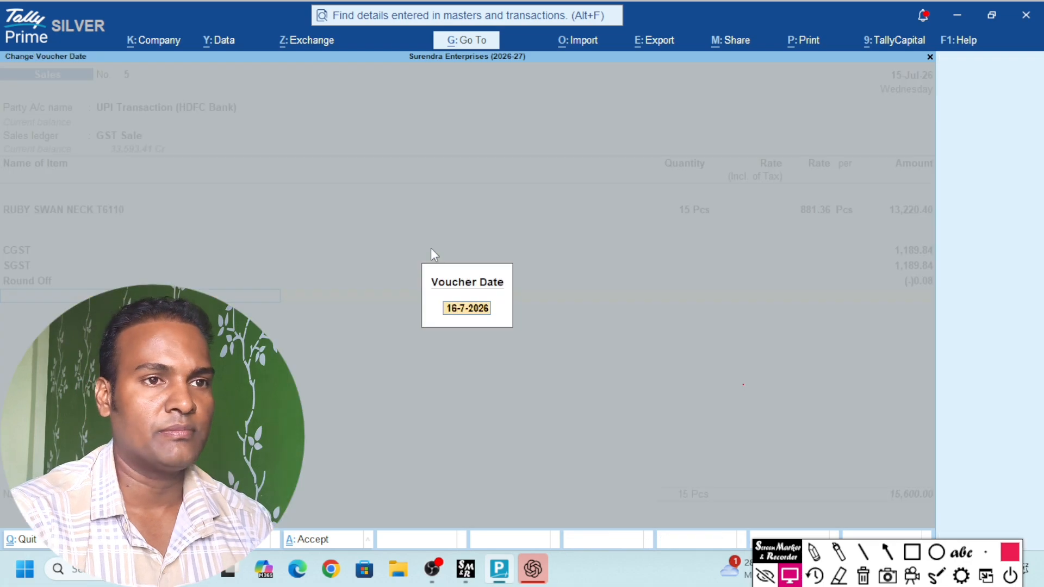
{"action": "type", "text": "20"}
{"action": "key", "text": "Return"}
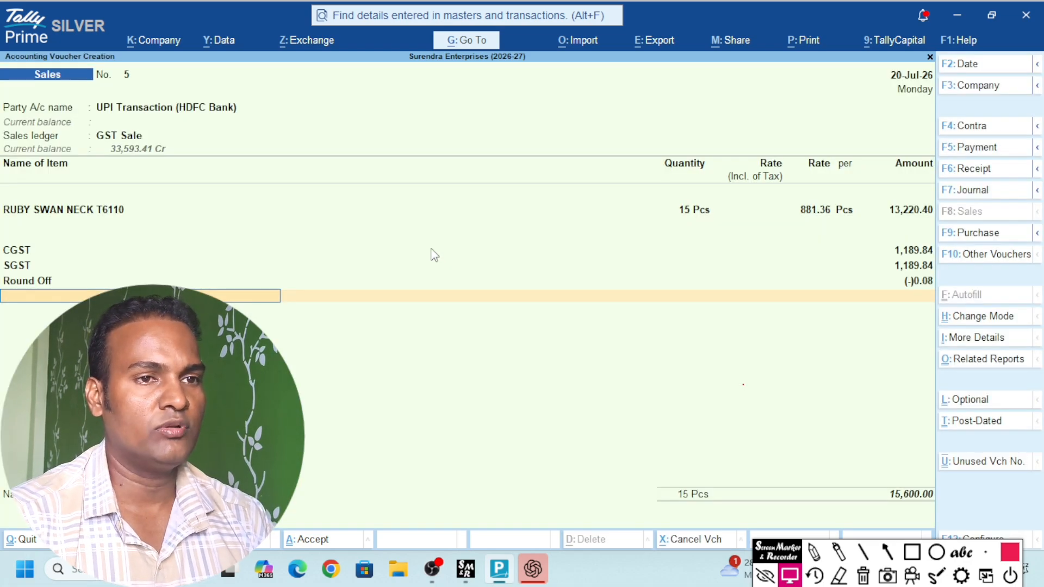
{"action": "key", "text": "F2"}
{"action": "type", "text": "28"}
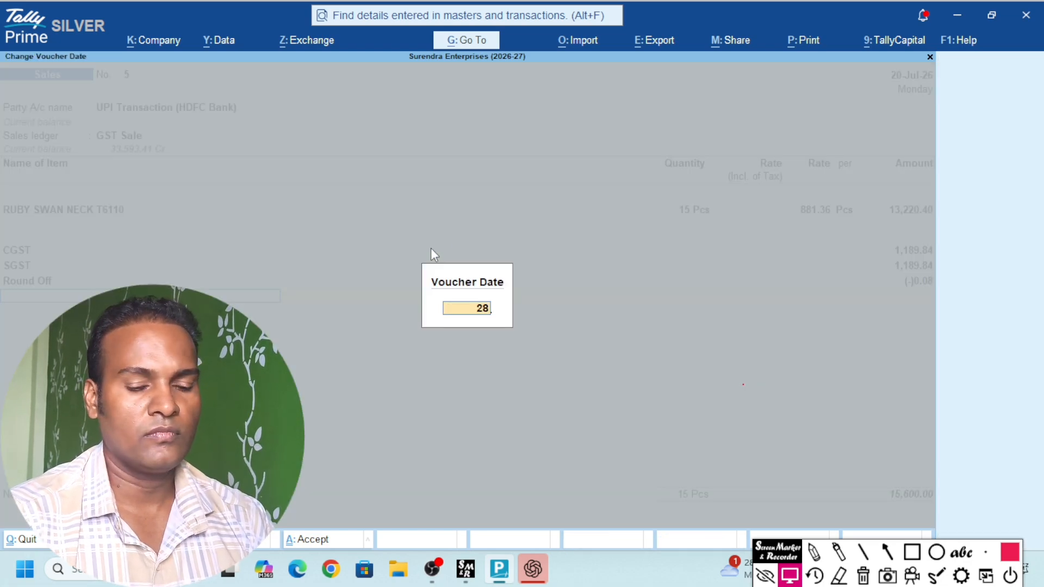
{"action": "key", "text": "Return"}
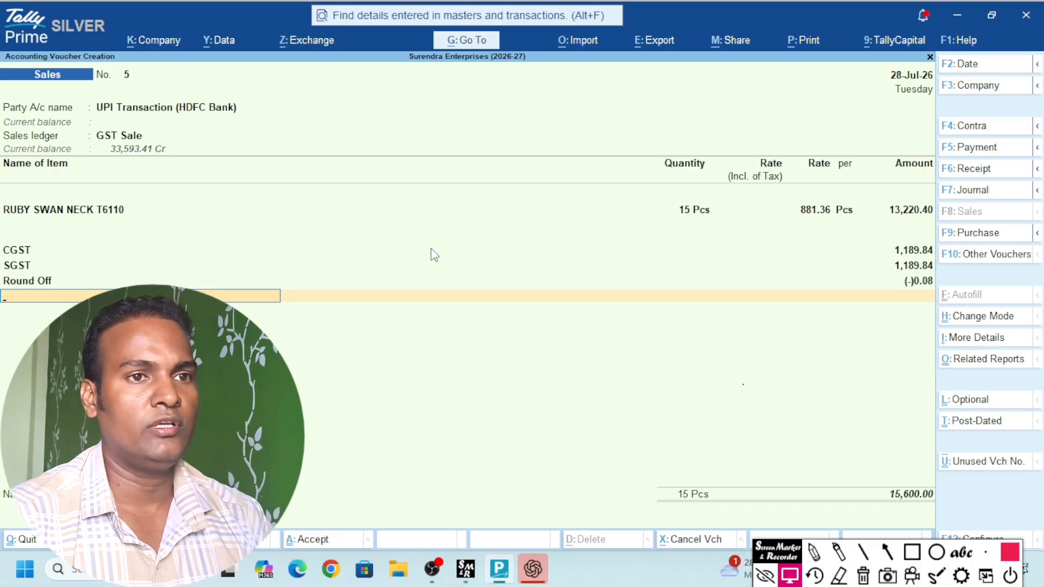
Accept and save Sales voucher No. 5, then close the blank voucher that follows
{"action": "key", "text": "Return"}
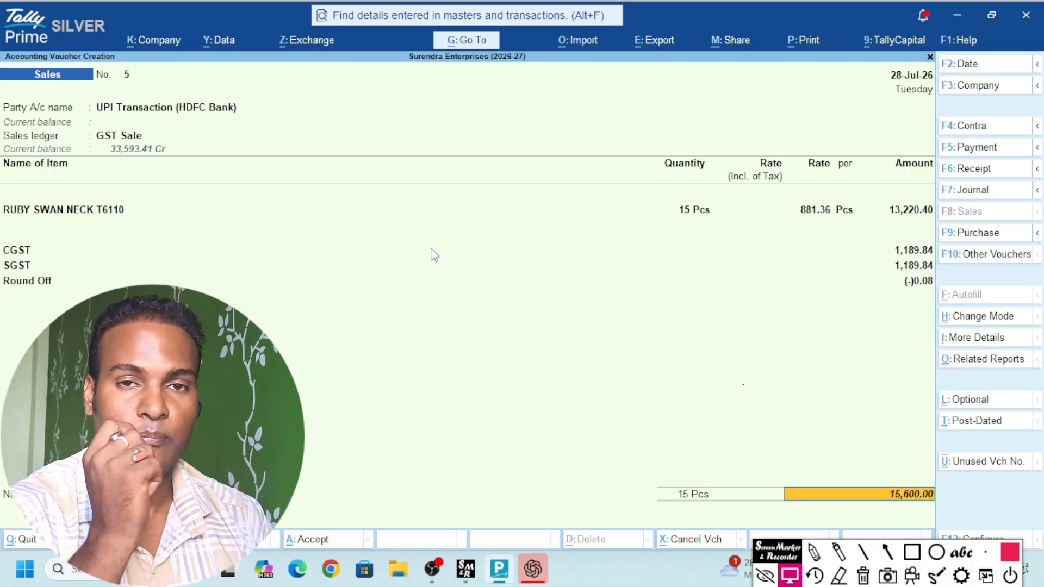
{"action": "key", "text": "Return"}
{"action": "key", "text": "Return"}
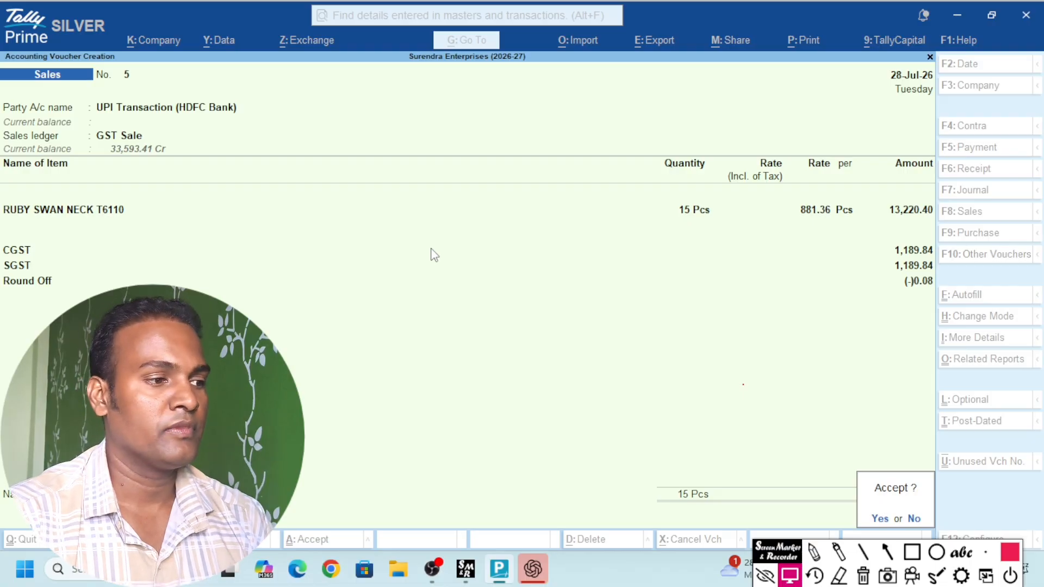
{"action": "key", "text": "Return"}
{"action": "key", "text": "Escape"}
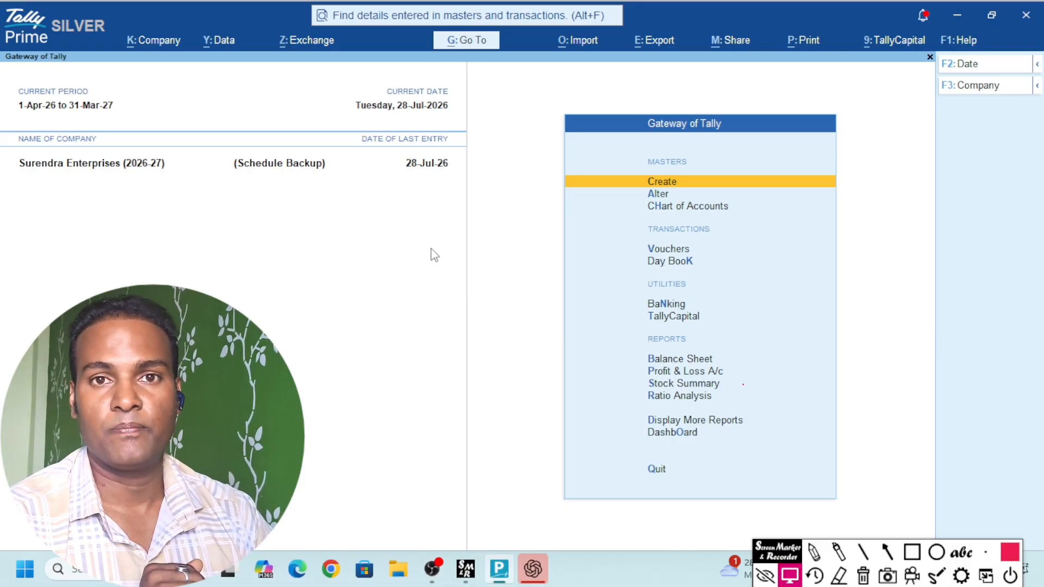
Open the UPI Transaction (HDFC Bank) ledger report and review the 28-Jul GST Sale and 15,600.00 closing balance
{"action": "type", "text": "dalUpi"}
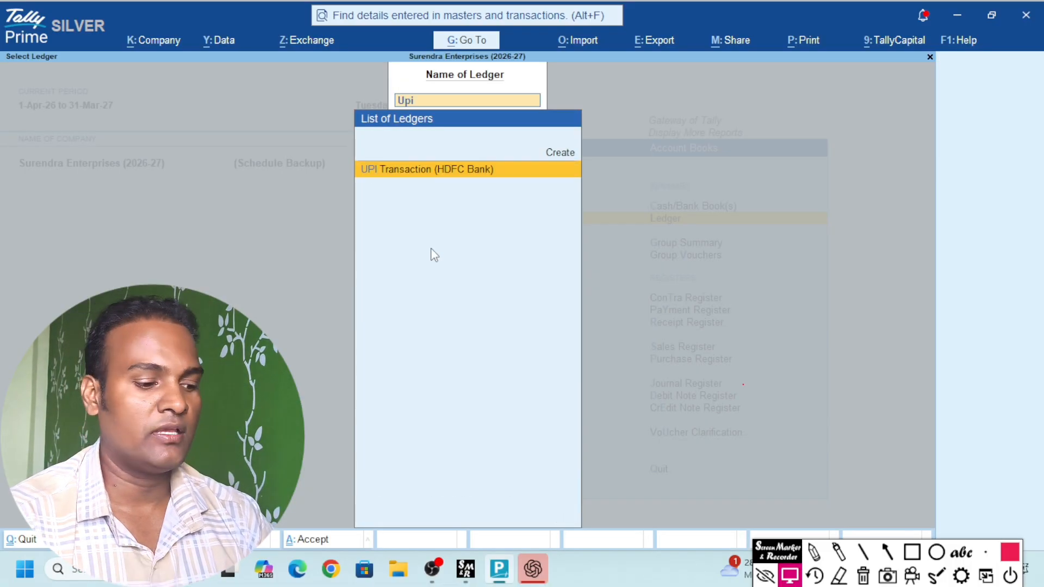
{"action": "key", "text": "Return"}
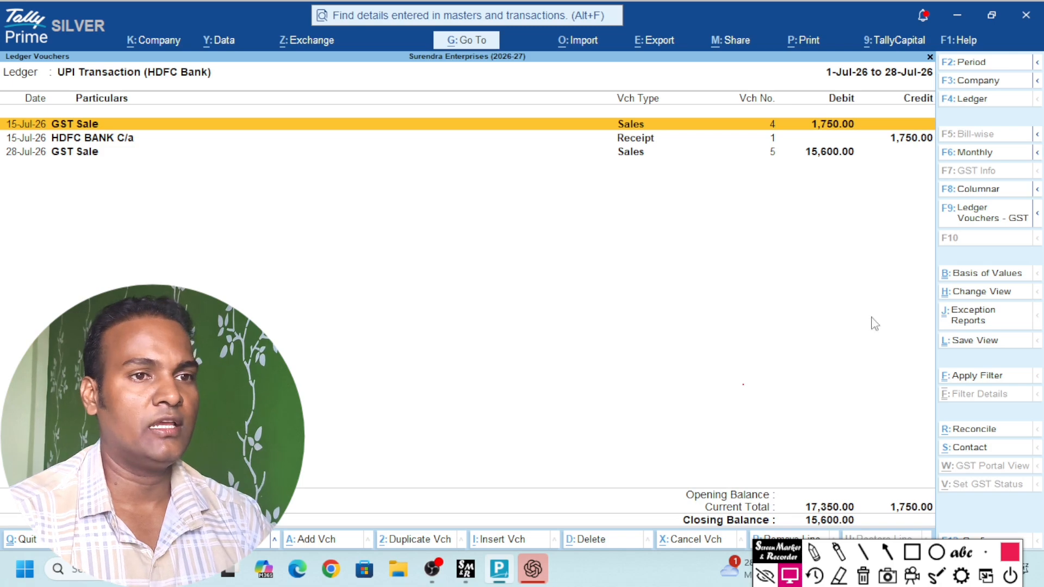
{"action": "left_click", "coordinate": [923, 559]}
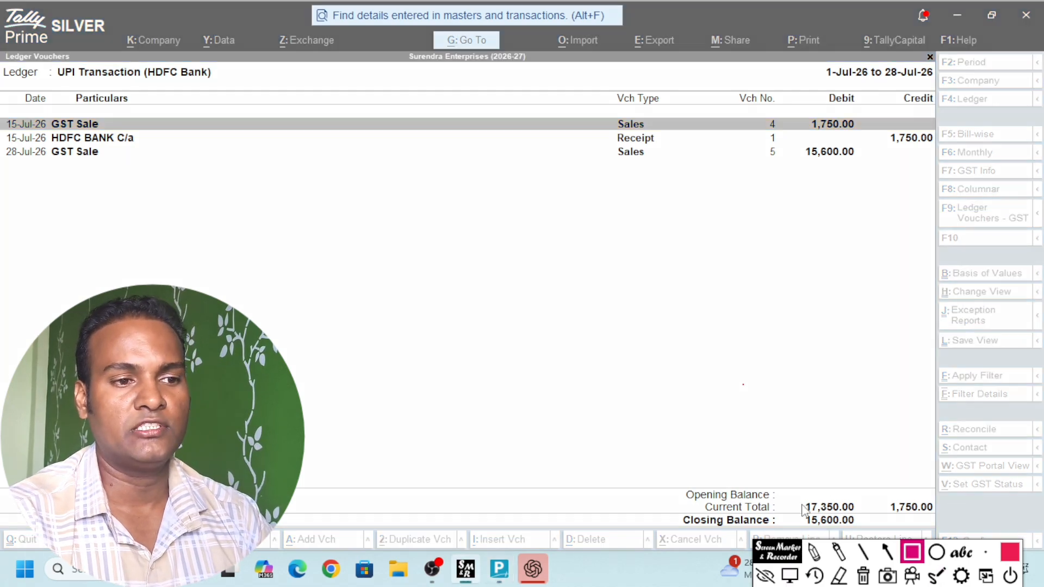
{"action": "mouse_move", "coordinate": [786, 502]}
{"action": "left_mouse_down"}
{"action": "mouse_move", "coordinate": [803, 533]}
{"action": "mouse_move", "coordinate": [932, 535]}
{"action": "left_mouse_up"}
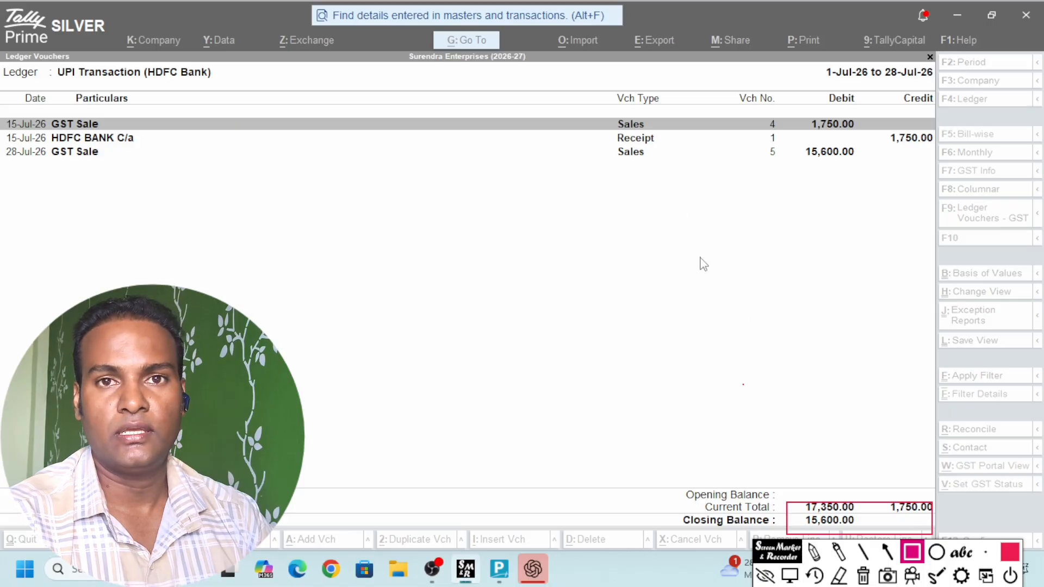
{"action": "left_click", "coordinate": [863, 575]}
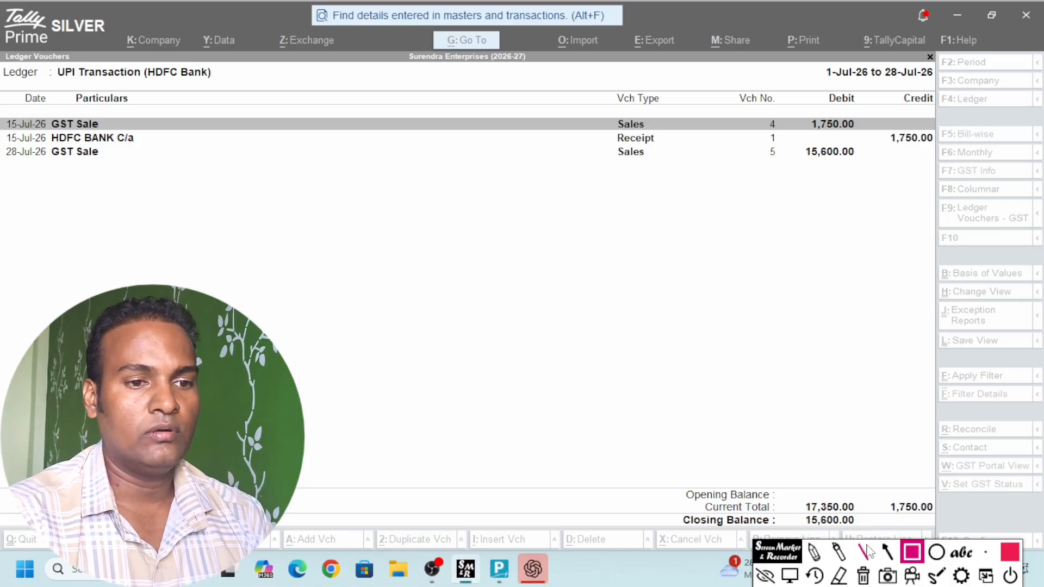
{"action": "key", "text": "Escape"}
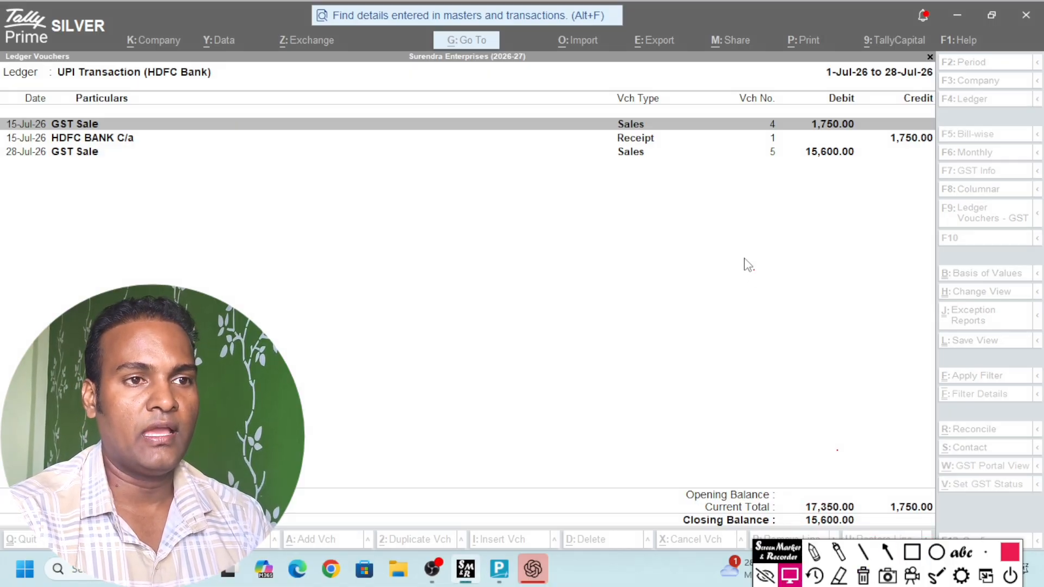
{"action": "key", "text": "Down"}
{"action": "key", "text": "Down"}
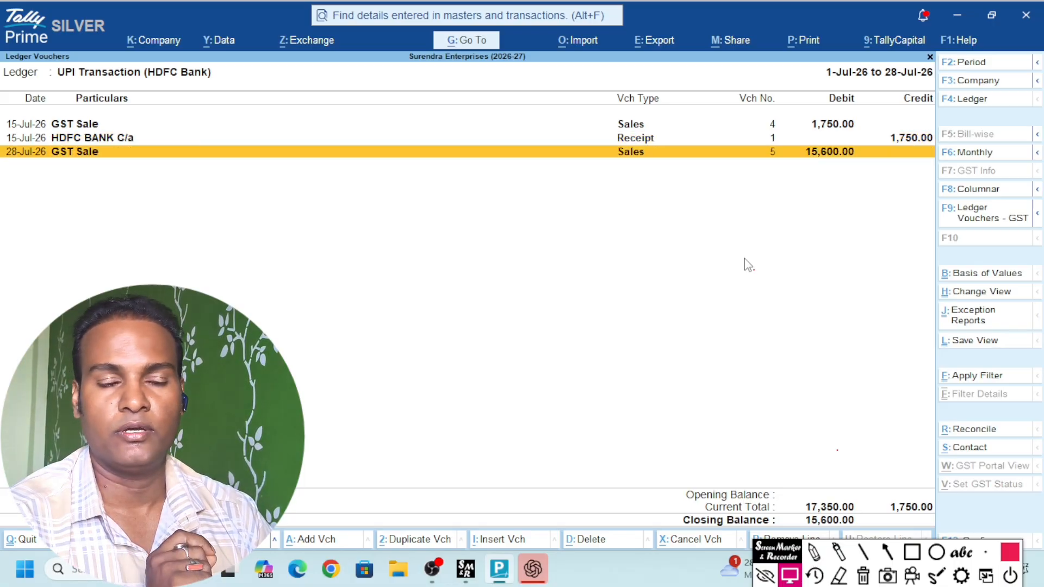
{"action": "key", "text": "alt"}
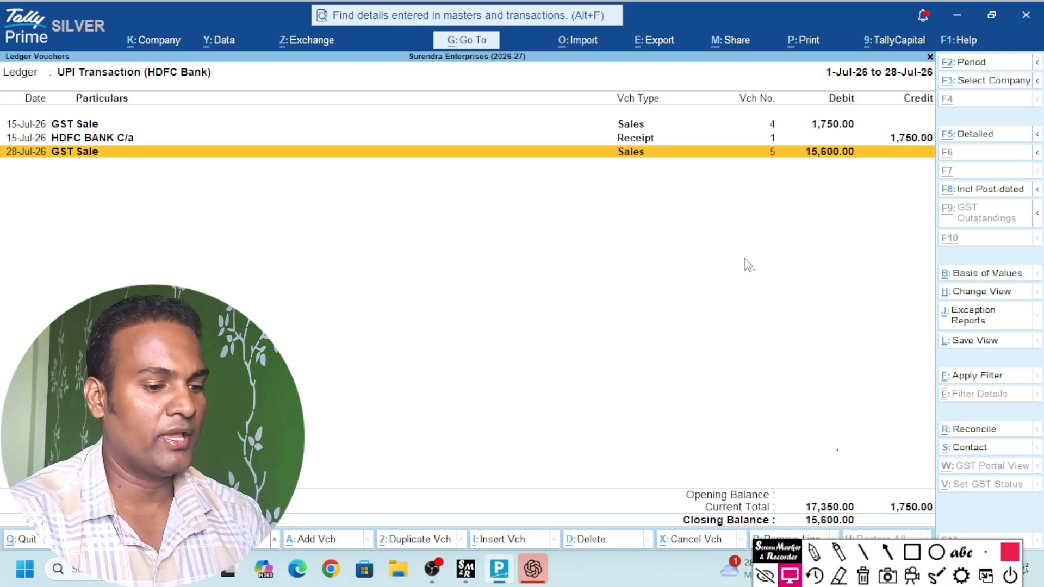
Enter Receipt No. 2 crediting UPI Transaction (HDFC Bank) 12,000.00 and debiting HDFC BANK C/a
{"action": "key", "text": "alt+a"}
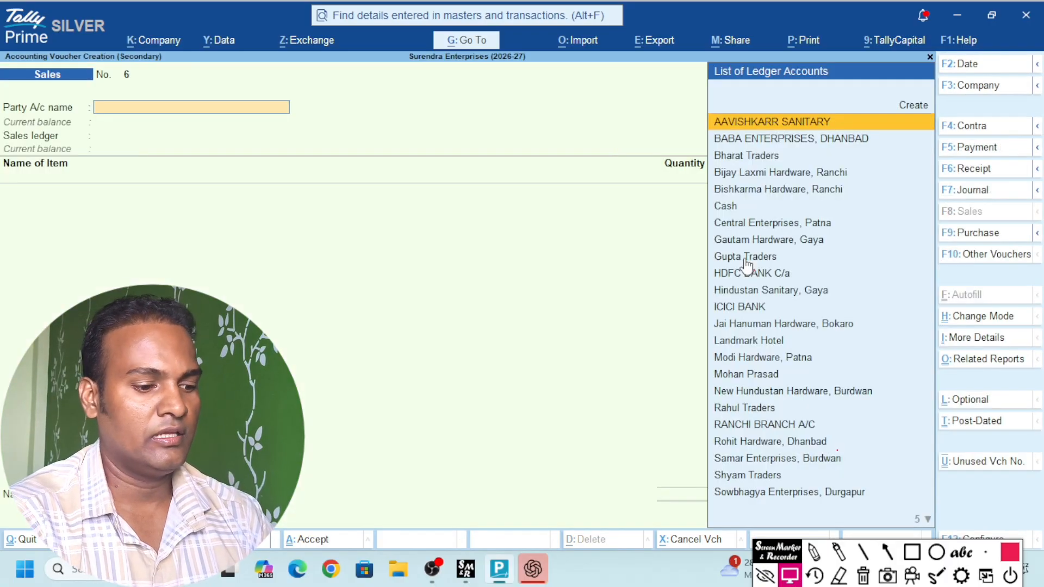
{"action": "key", "text": "F6"}
{"action": "type", "text": "upi"}
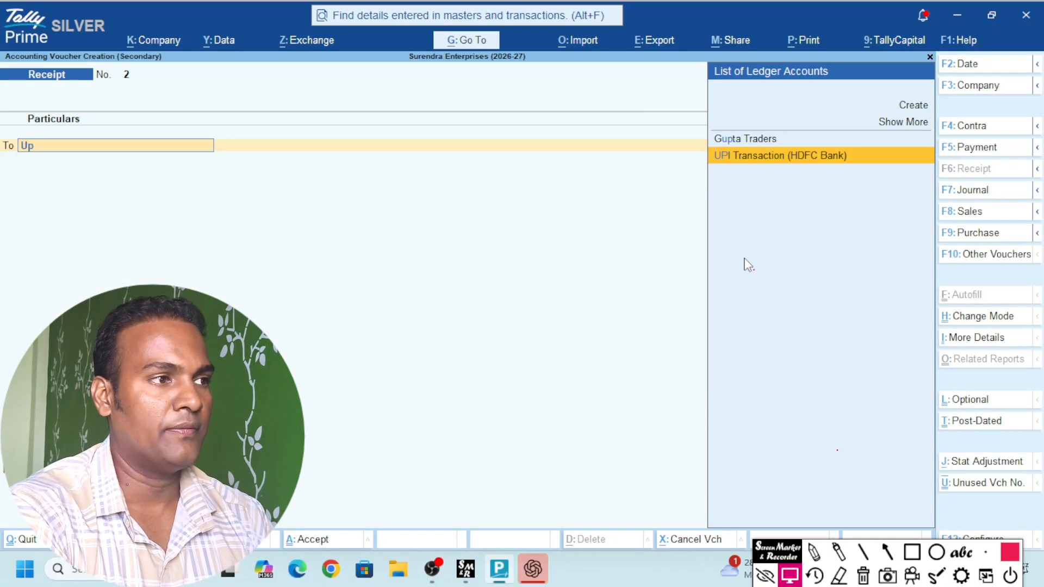
{"action": "key", "text": "Return"}
{"action": "type", "text": "12000"}
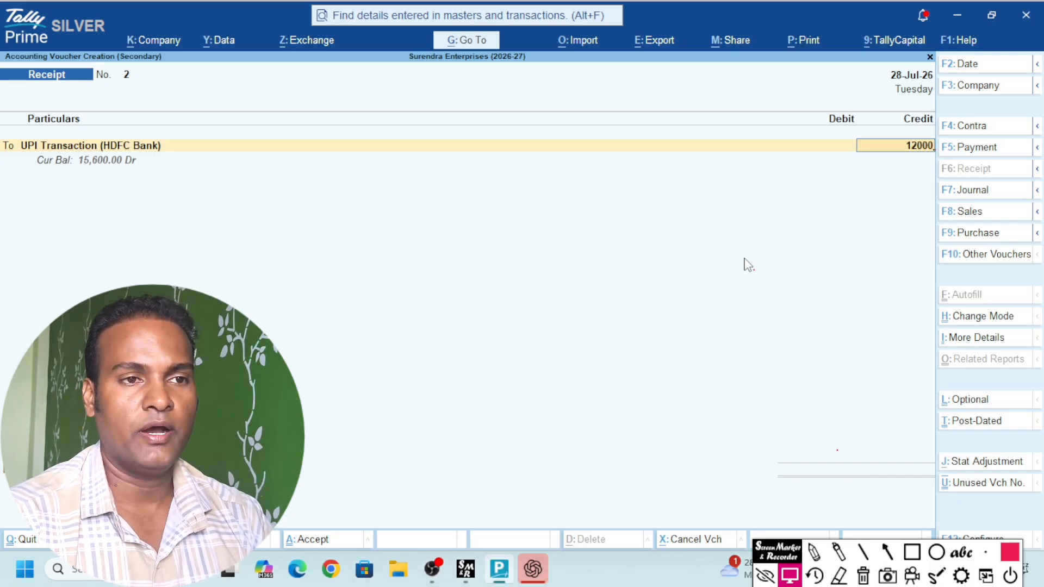
{"action": "key", "text": "Return"}
{"action": "key", "text": "Return"}
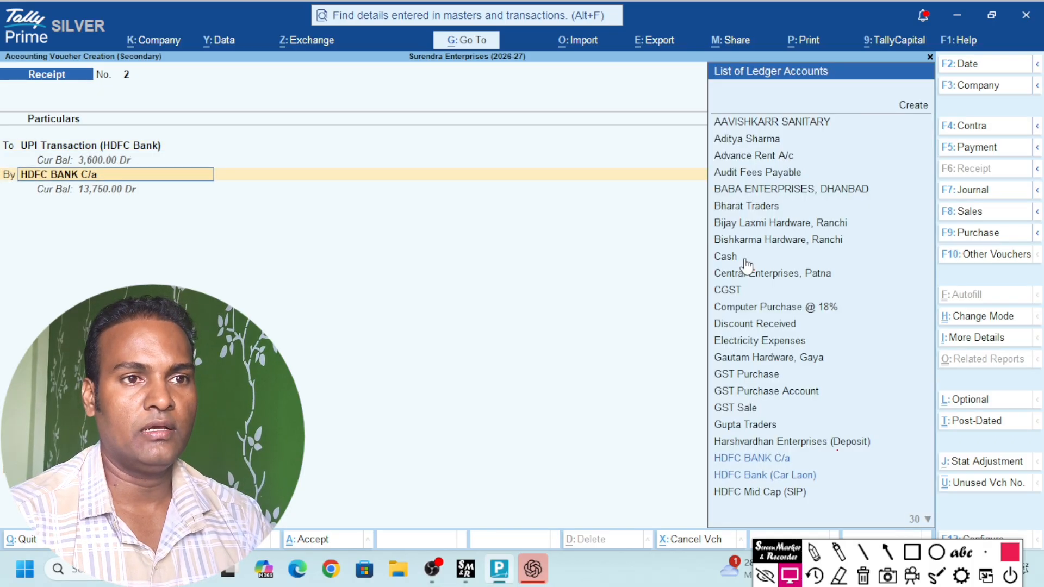
{"action": "key", "text": "Return"}
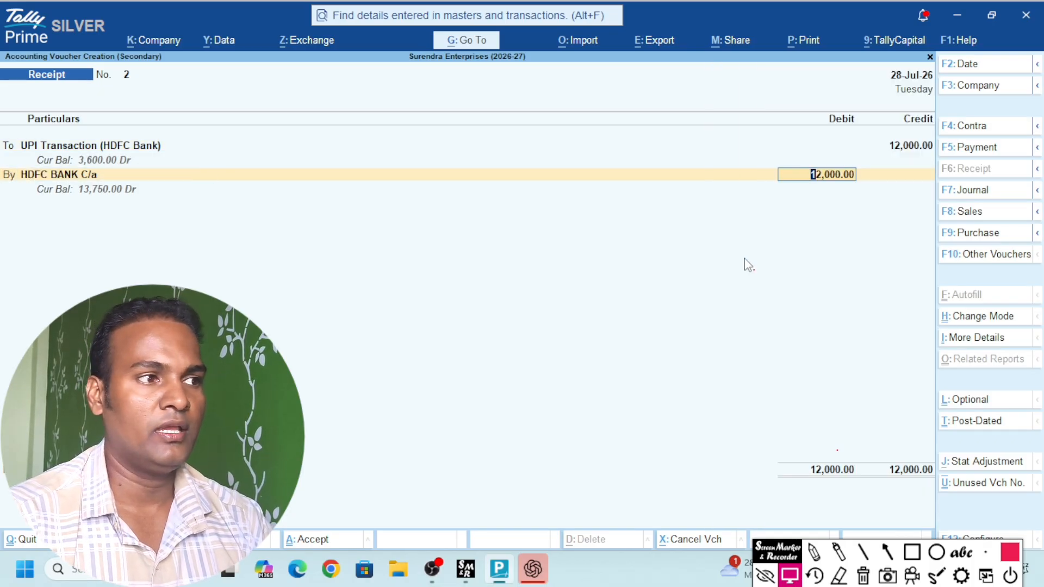
{"action": "key", "text": "Return"}
{"action": "key", "text": "Return"}
{"action": "key", "text": "Return"}
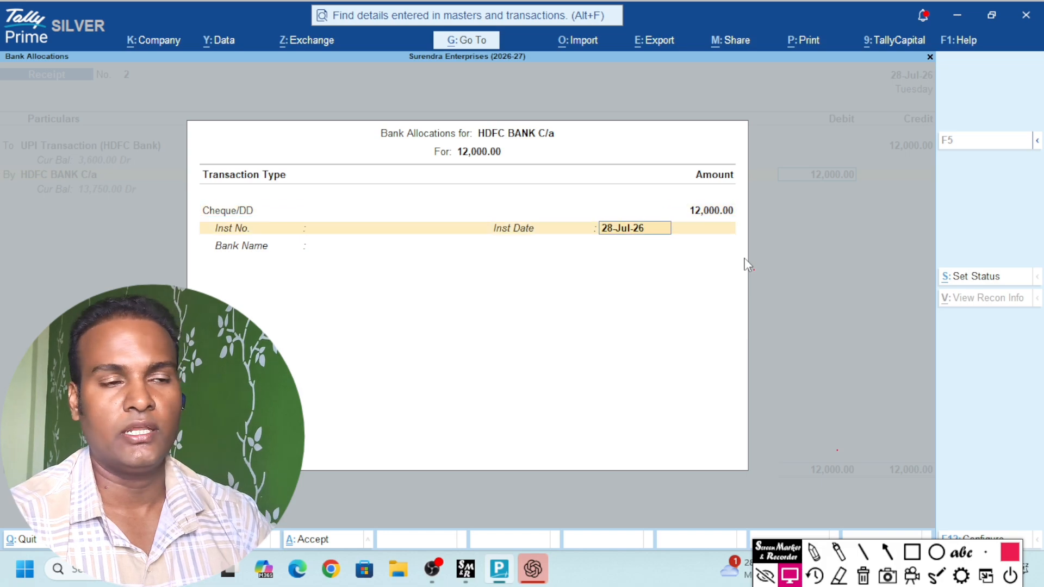
{"action": "key", "text": "Return"}
{"action": "key", "text": "Return"}
{"action": "key", "text": "Return"}
{"action": "key", "text": "Return"}
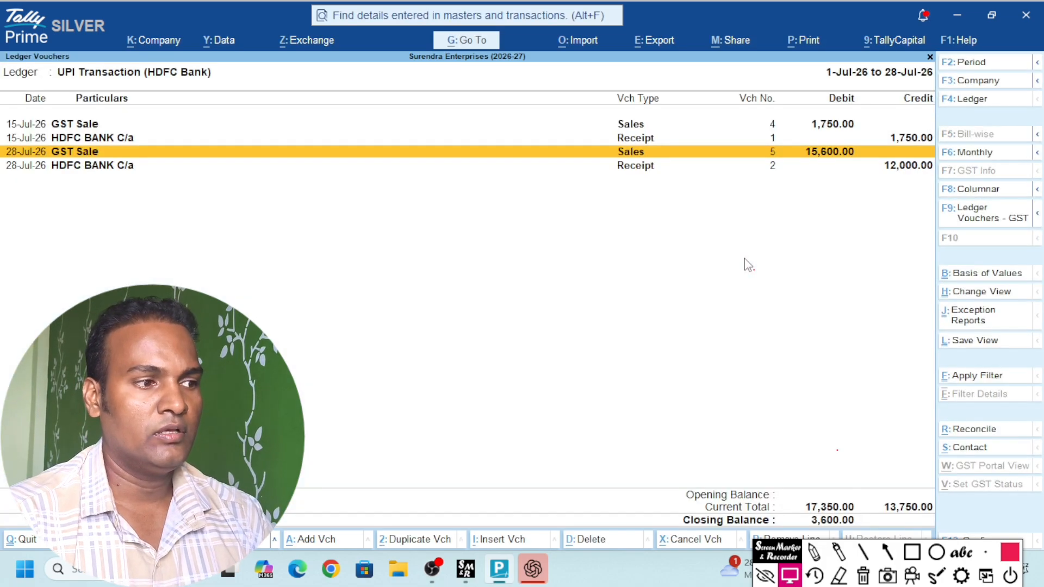
{"action": "key", "text": "Down"}
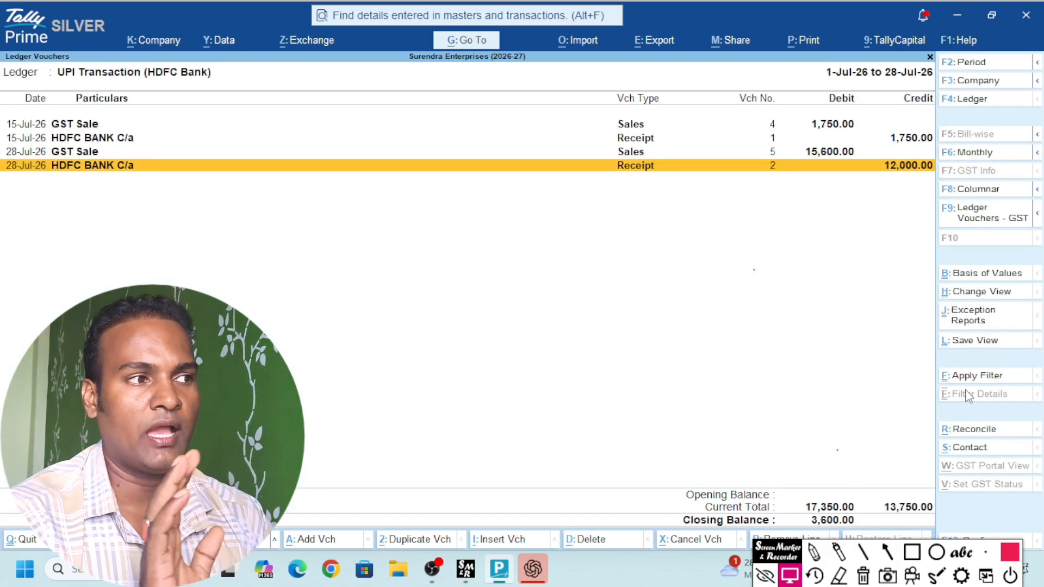
{"action": "left_click", "coordinate": [912, 552]}
{"action": "mouse_move", "coordinate": [798, 509]}
{"action": "left_mouse_down"}
{"action": "mouse_move", "coordinate": [822, 525]}
{"action": "mouse_move", "coordinate": [882, 531]}
{"action": "left_mouse_up"}
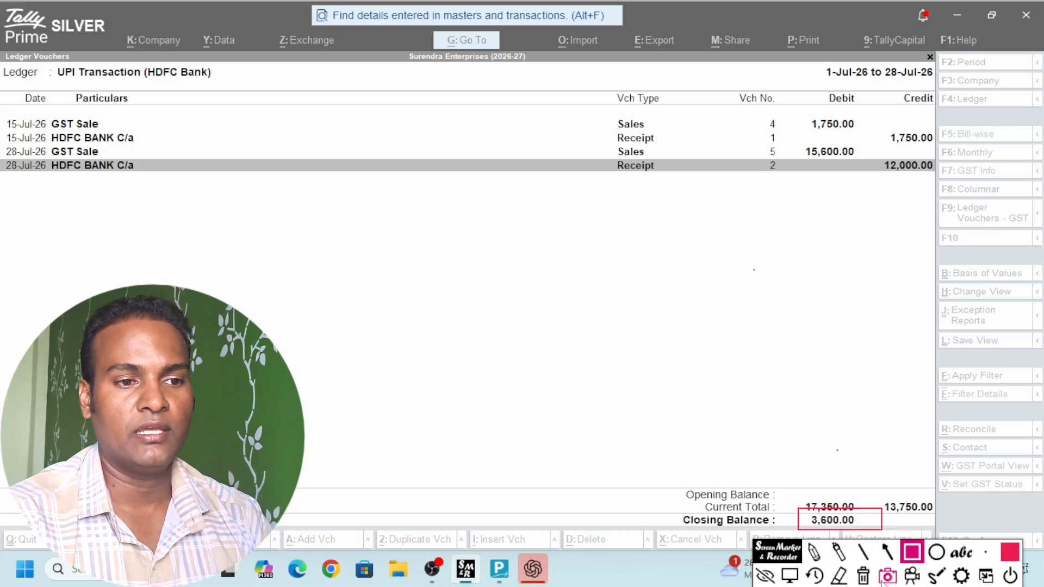
{"action": "left_click", "coordinate": [863, 577]}
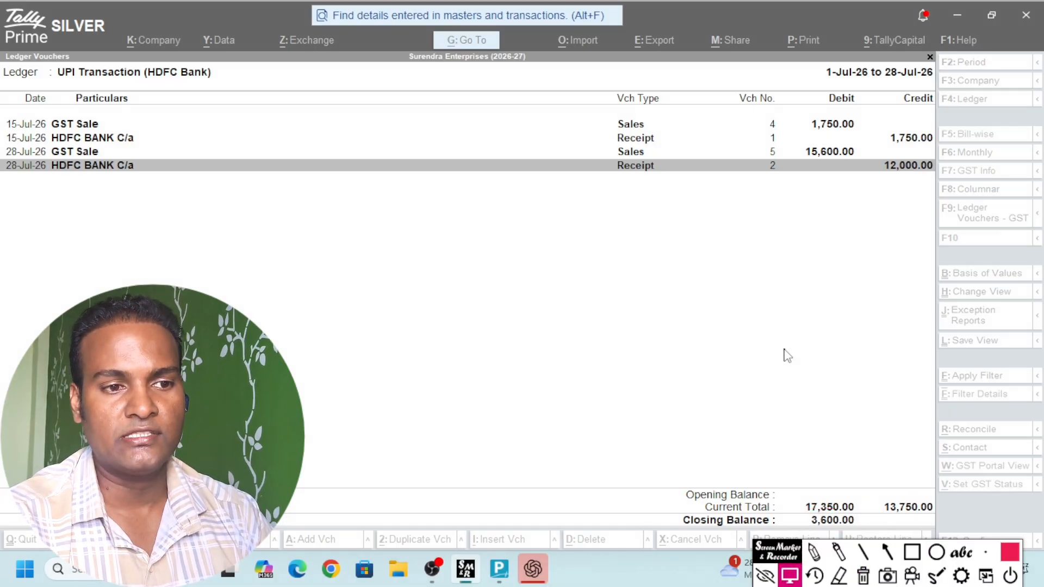
{"action": "left_click", "coordinate": [784, 349]}
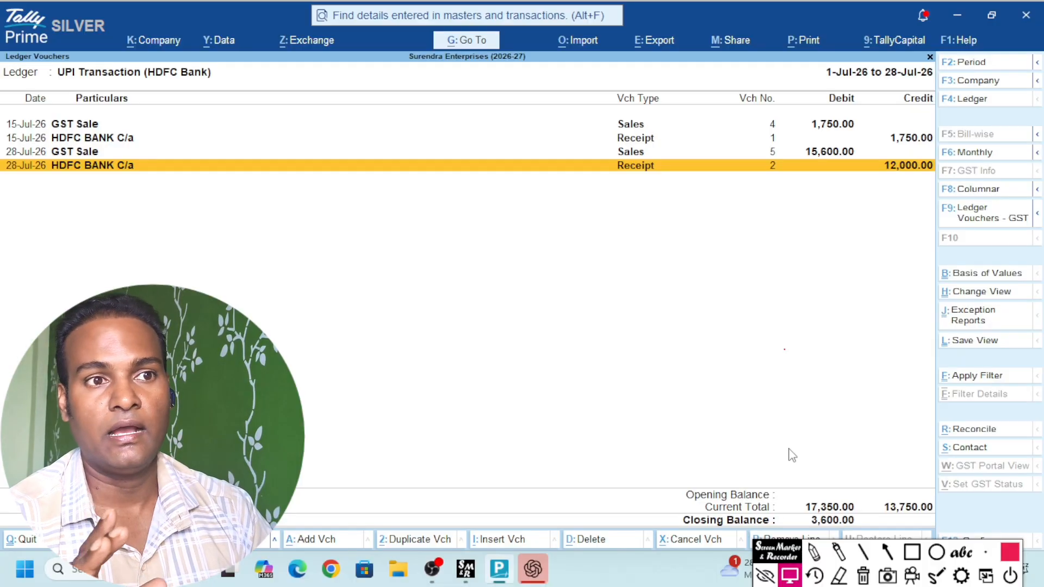
Check the UPI ledger entries, then look up the HDFC BANK C/a ledger report
{"action": "key", "text": "Up"}
{"action": "key", "text": "Down"}
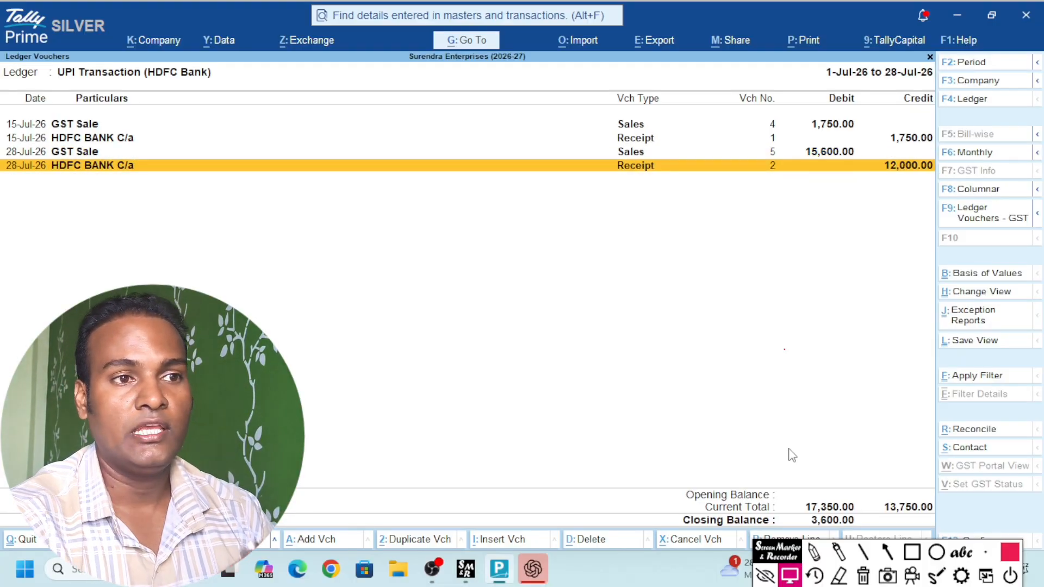
{"action": "key", "text": "Escape"}
{"action": "type", "text": "Hdfc"}
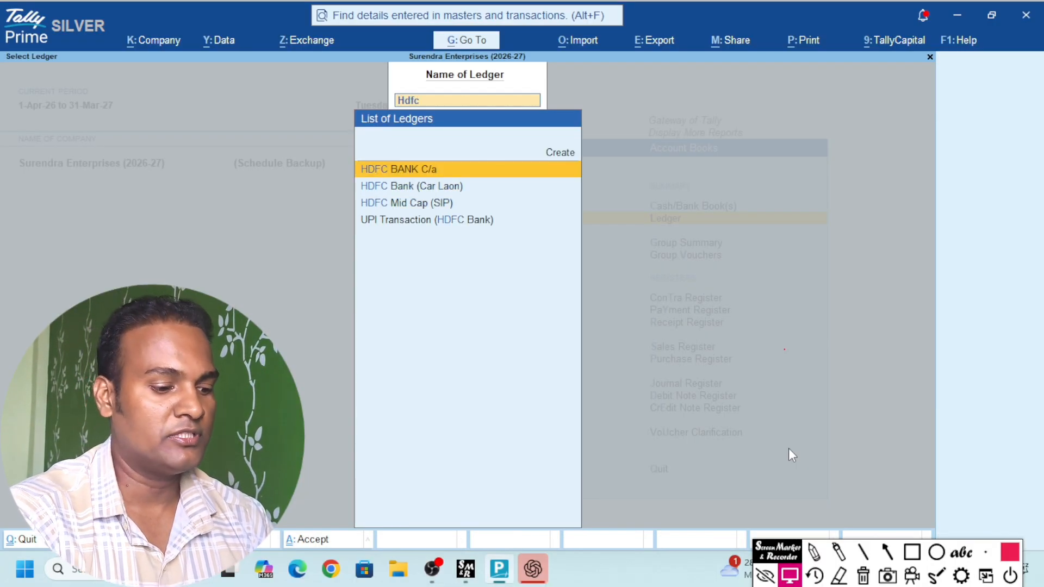
{"action": "key", "text": "Return"}
{"action": "key", "text": "Down"}
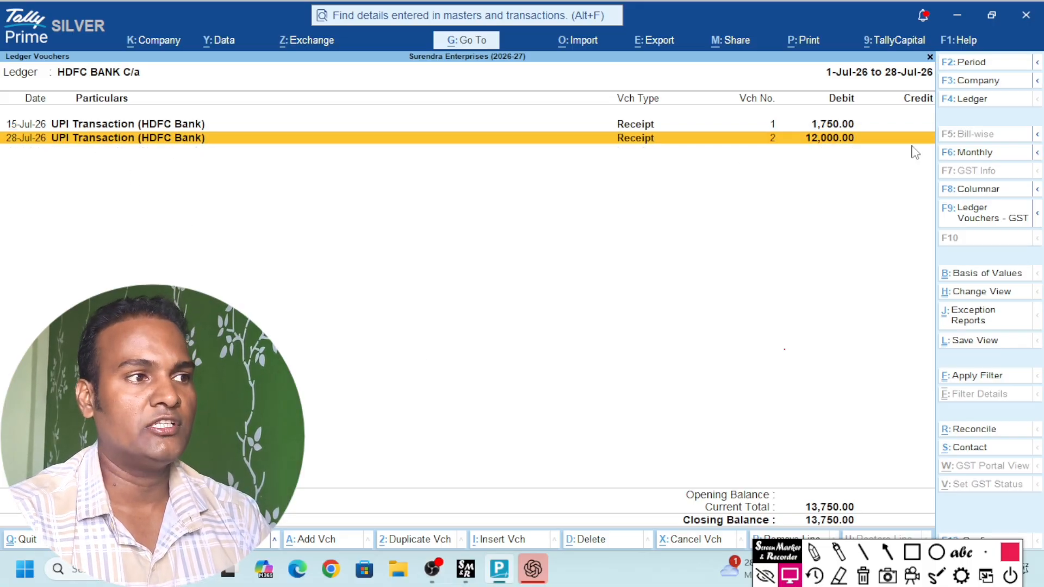
{"action": "key", "text": "Escape"}
Reopen the UPI Transaction (HDFC Bank) ledger and select the 28-Jul receipt entry
{"action": "type", "text": "Upi"}
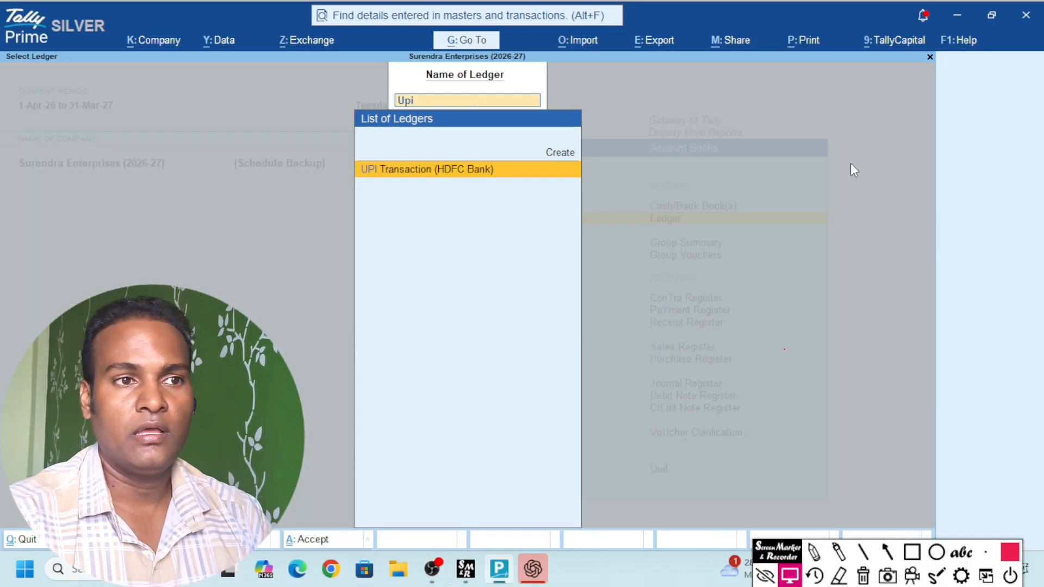
{"action": "key", "text": "Return"}
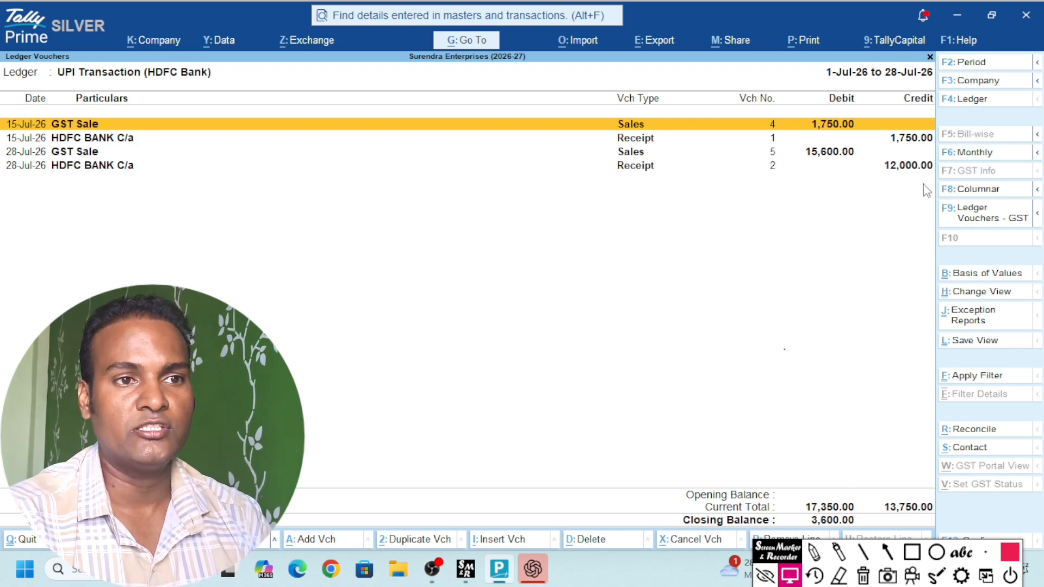
{"action": "key", "text": "Down"}
{"action": "key", "text": "Down"}
{"action": "key", "text": "Down"}
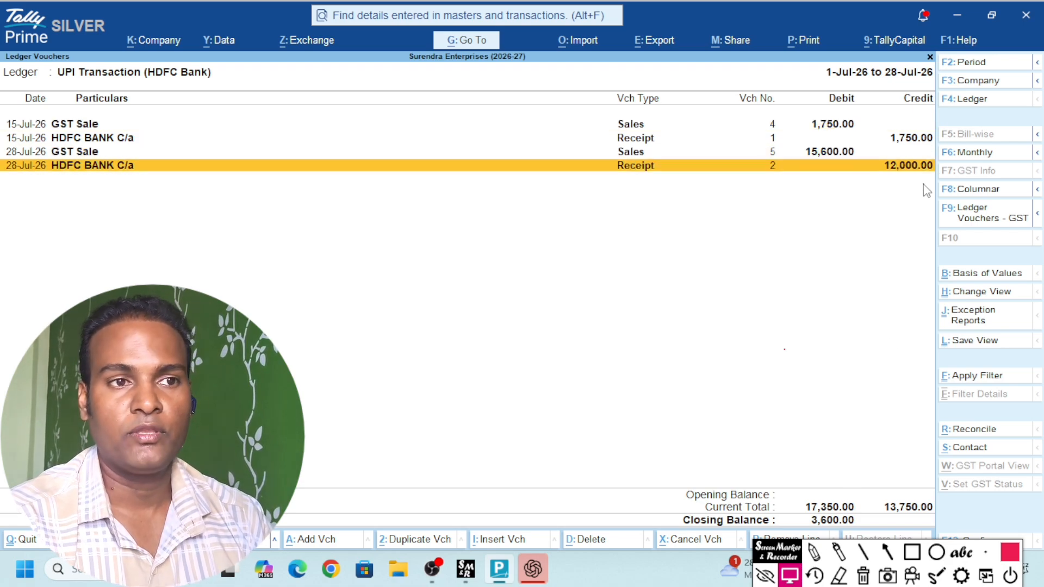
{"action": "key", "text": "Up"}
{"action": "key", "text": "Down"}
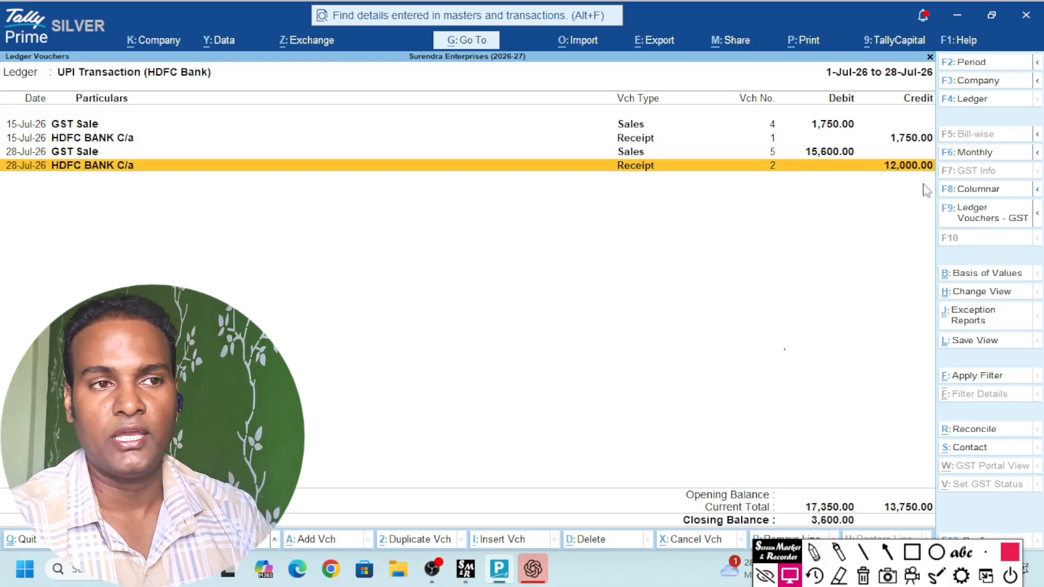
{"action": "key", "text": "alt"}
Save Receipt No. 3 moving 3,600.00 from UPI Transaction (HDFC Bank) to Cash
{"action": "key", "text": "alt+a"}
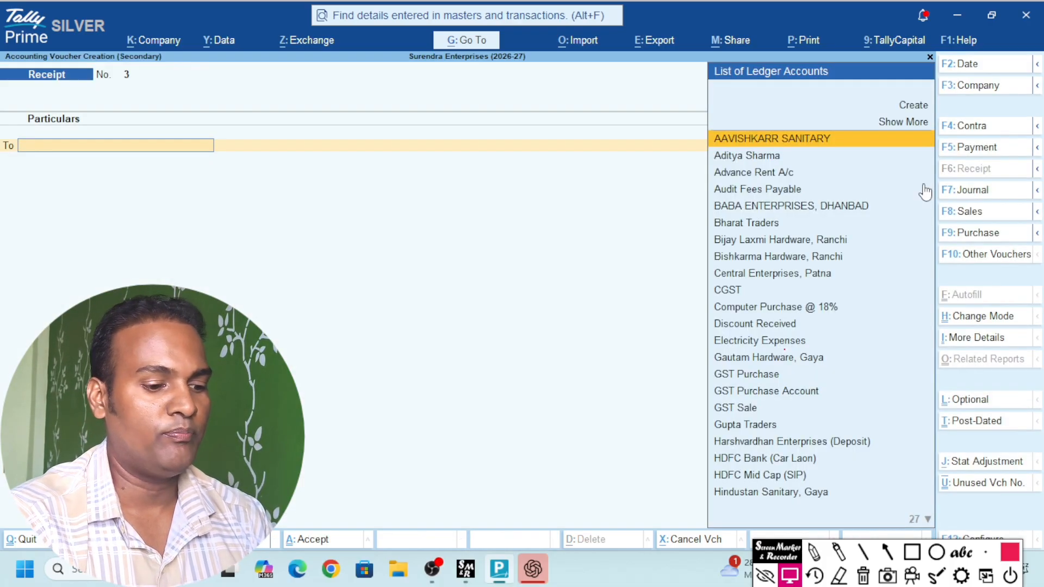
{"action": "type", "text": "upi"}
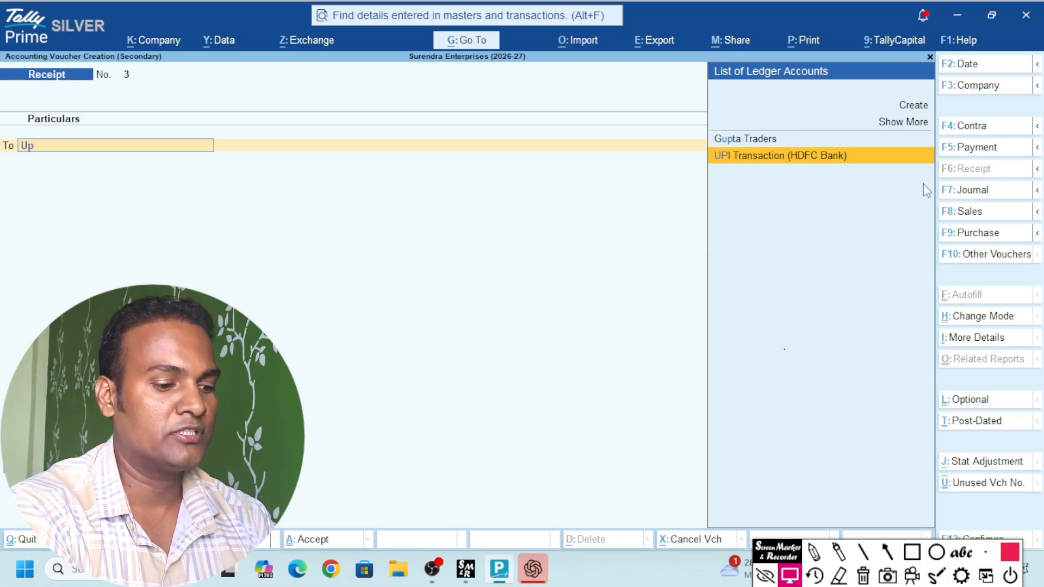
{"action": "key", "text": "Return"}
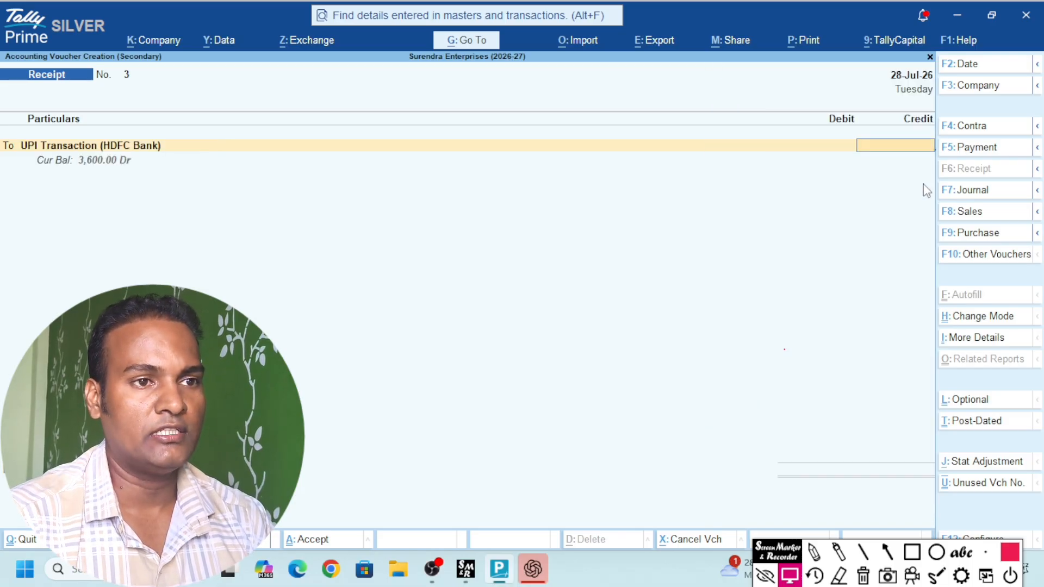
{"action": "type", "text": "3600"}
{"action": "key", "text": "Return"}
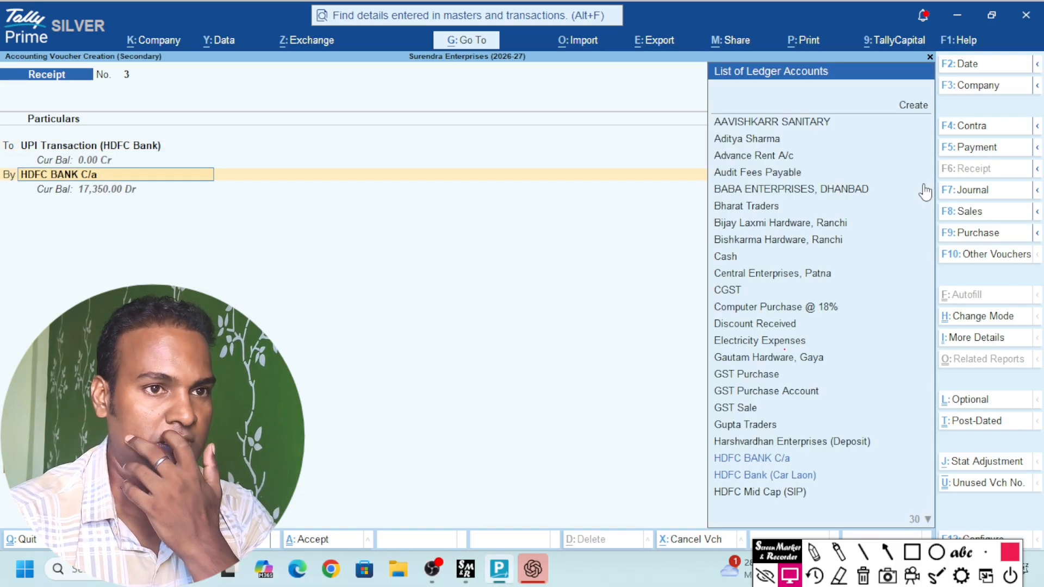
{"action": "type", "text": "cash"}
{"action": "key", "text": "Return"}
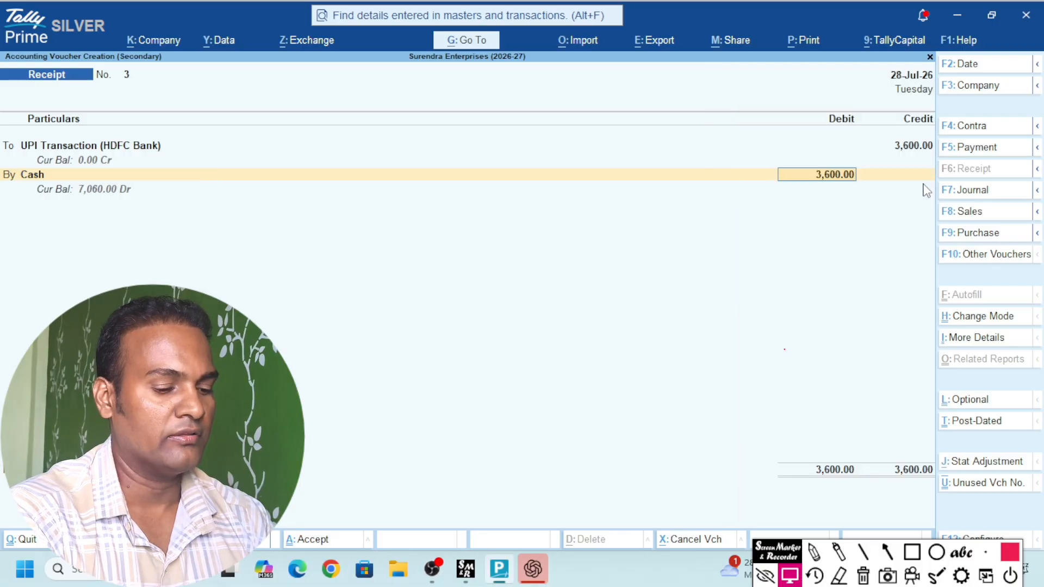
{"action": "key", "text": "Return"}
{"action": "type", "text": "C"}
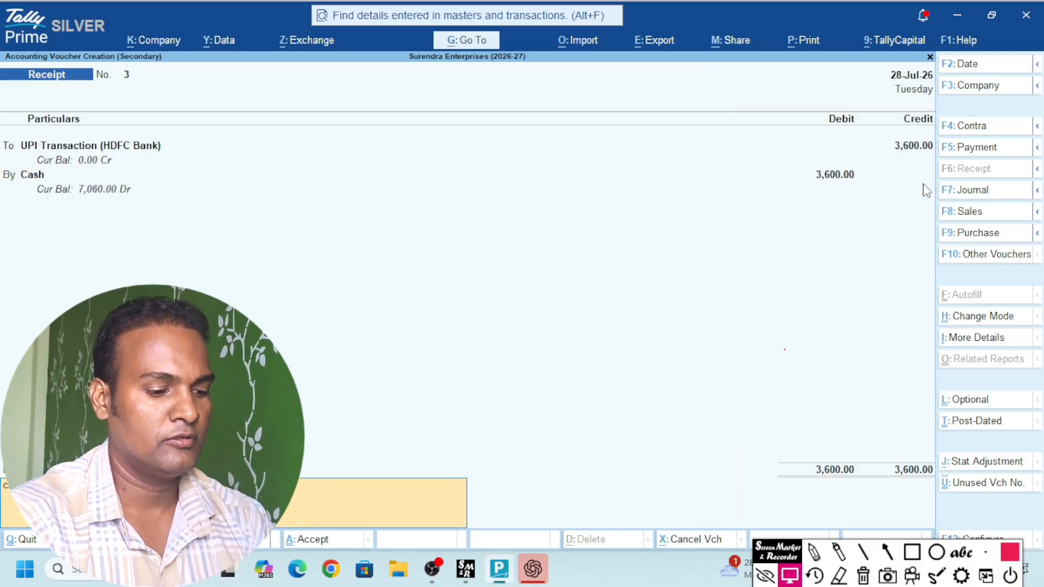
{"action": "key", "text": "Return"}
{"action": "key", "text": "Return"}
{"action": "key", "text": "Down"}
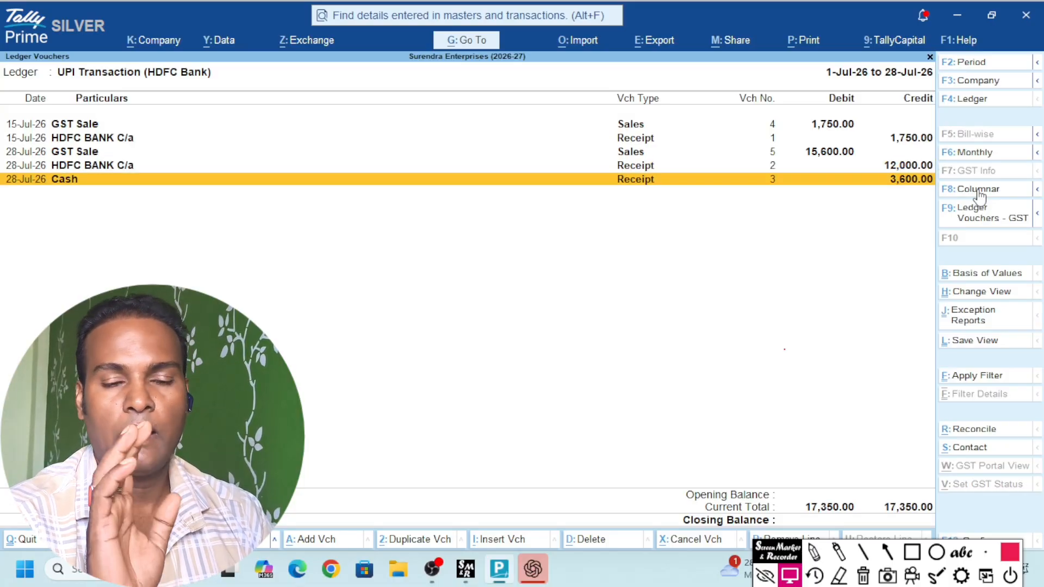
Outline the UPI ledger's Current Total and Closing Balance amounts with a screen annotation, then clear it
{"action": "left_click", "coordinate": [912, 551]}
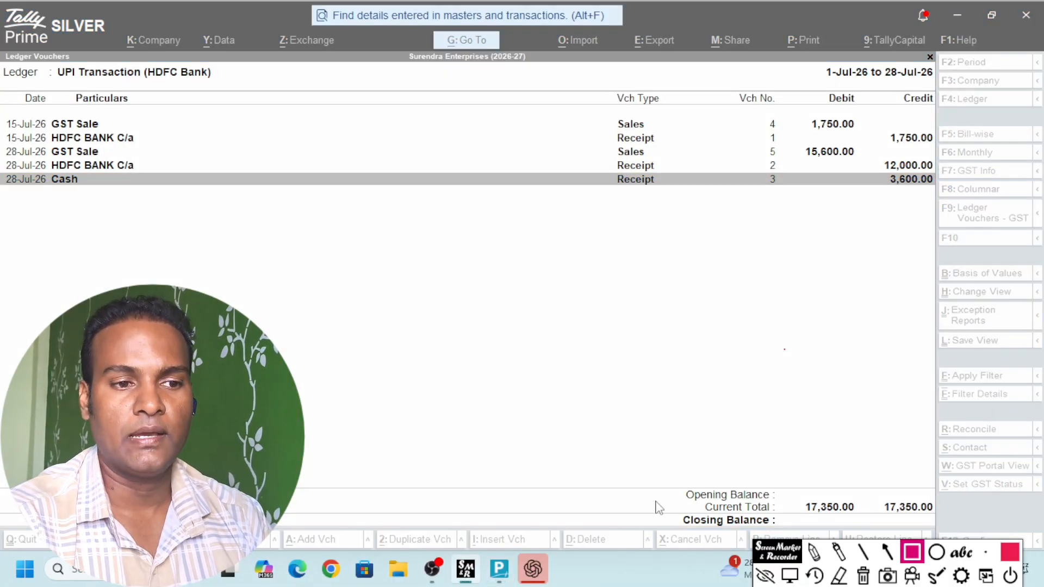
{"action": "left_click_drag", "start_coordinate": [656, 501], "coordinate": [747, 536]}
{"action": "left_click_drag", "start_coordinate": [918, 543], "coordinate": [942, 536]}
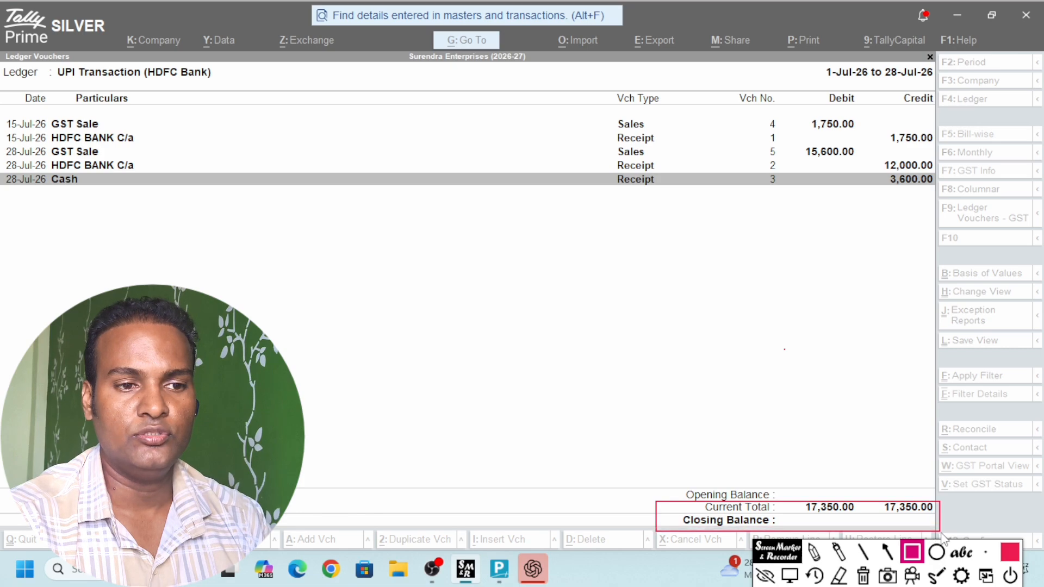
{"action": "left_click", "coordinate": [863, 576]}
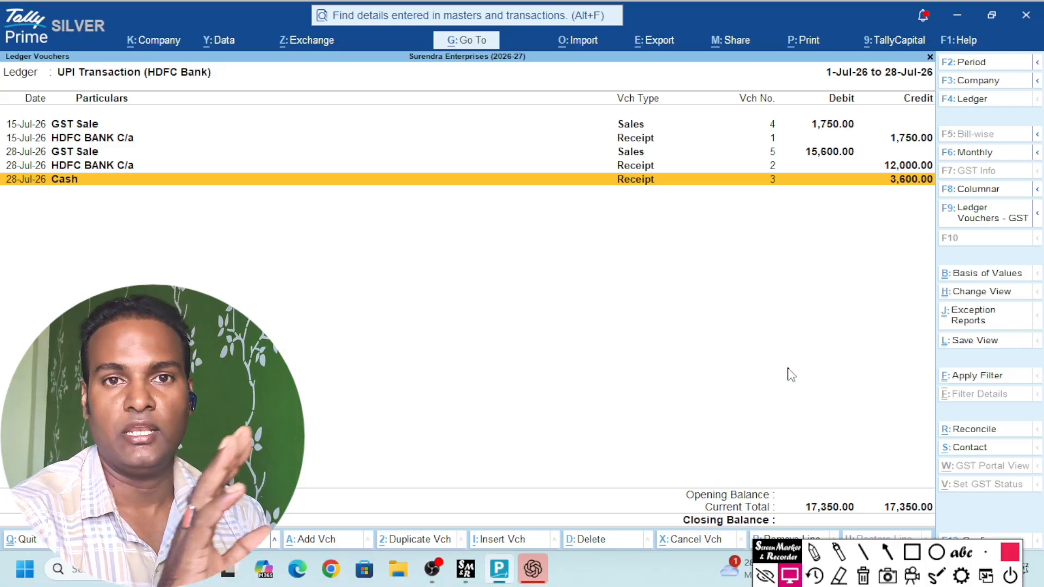
Check the HDFC BANK C/a ledger report and return to the Gateway of Tally
{"action": "key", "text": "Escape"}
{"action": "type", "text": "Hdfc"}
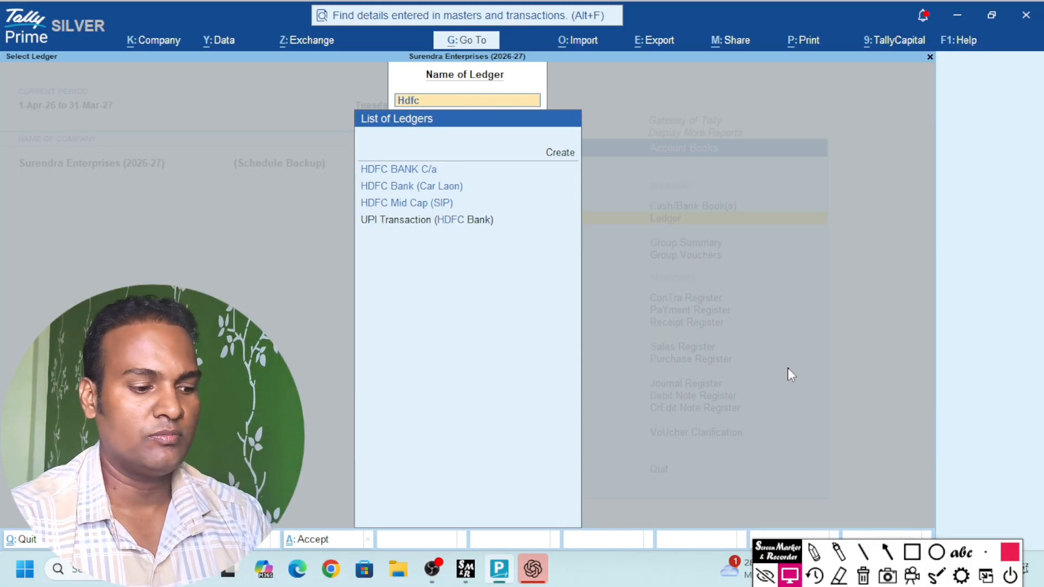
{"action": "key", "text": "Return"}
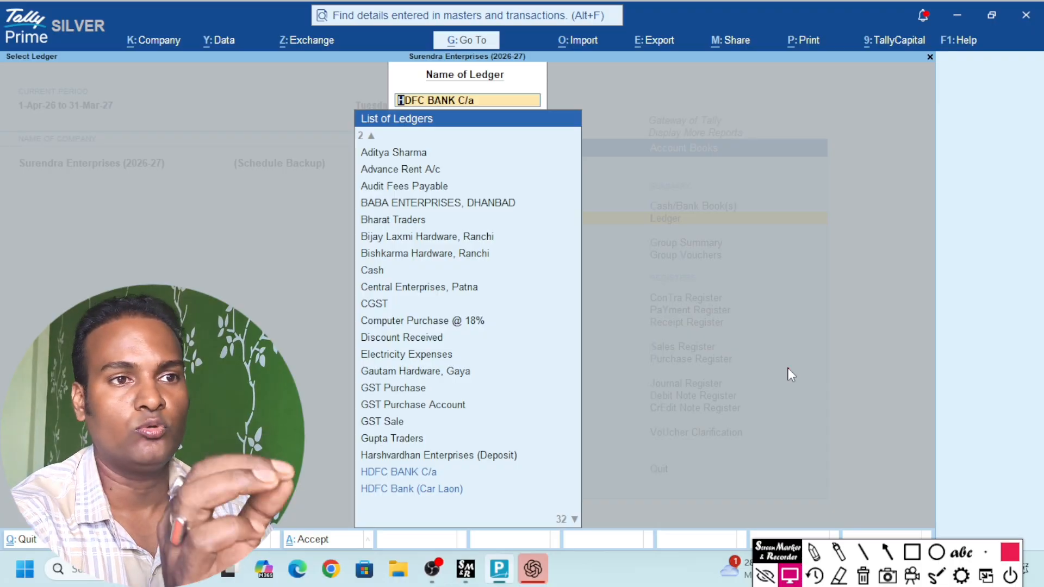
{"action": "key", "text": "Escape"}
{"action": "key", "text": "Escape"}
{"action": "key", "text": "Escape"}
{"action": "key", "text": "Escape"}
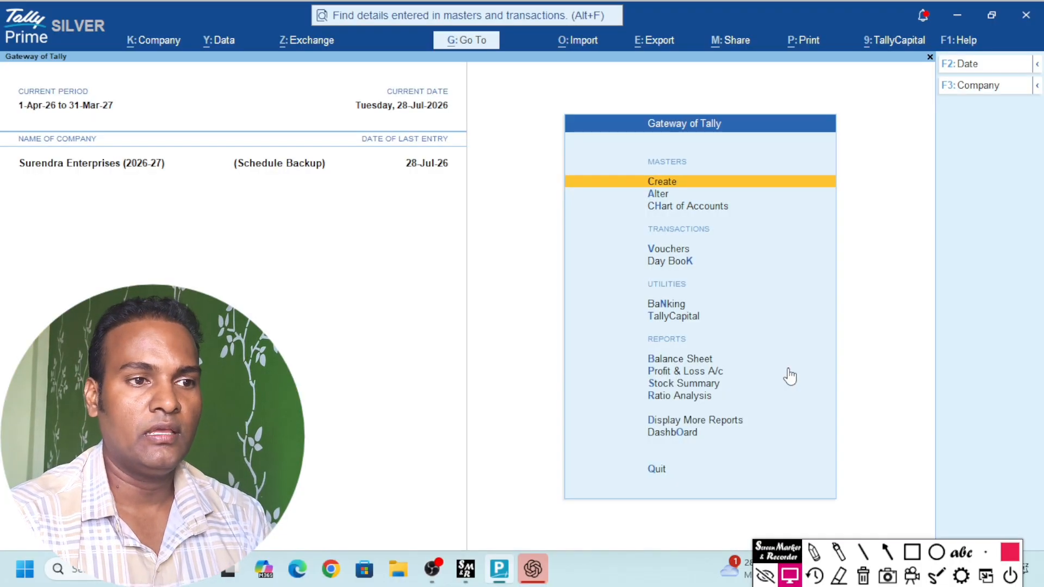
Open the monthly Sales register and drill into July's sales voucher No. 4
{"action": "key", "text": "d"}
{"action": "key", "text": "s"}
{"action": "key", "text": "s"}
{"action": "key", "text": "Return"}
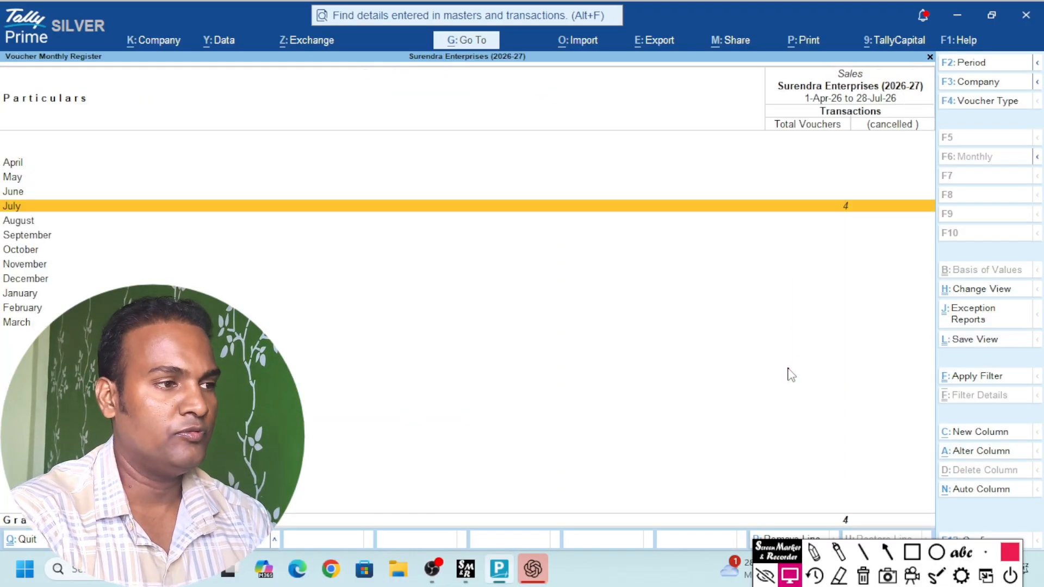
{"action": "key", "text": "Return"}
{"action": "key", "text": "Down"}
{"action": "key", "text": "Down"}
{"action": "key", "text": "Down"}
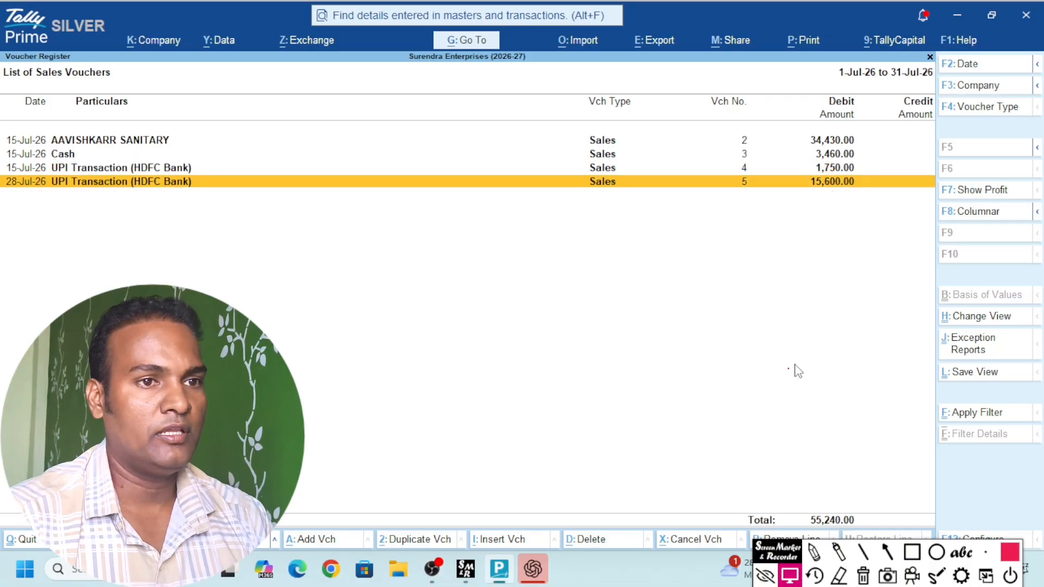
{"action": "key", "text": "Up"}
{"action": "key", "text": "Return"}
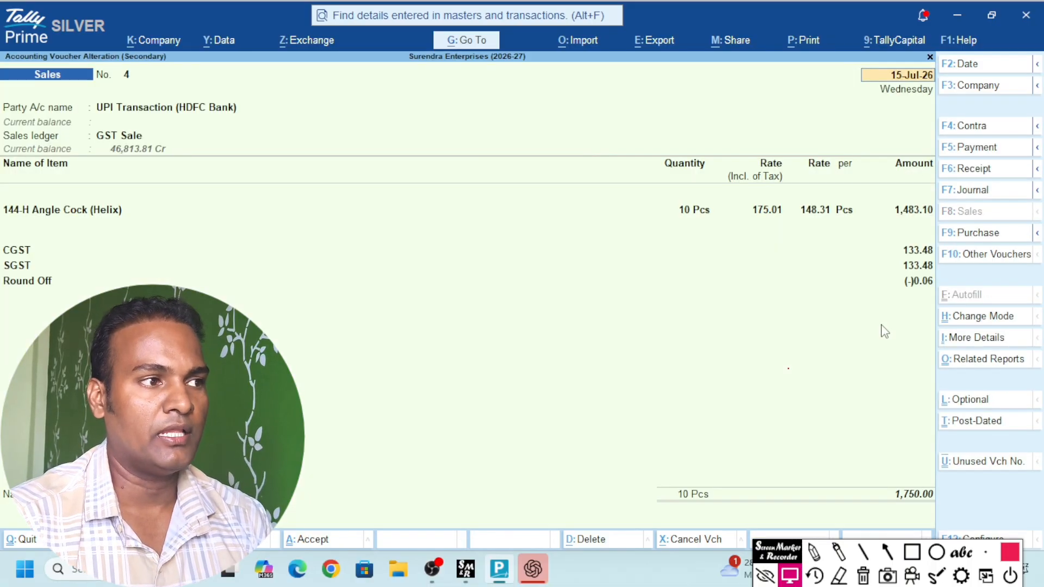
Preview the tax invoice for voucher No. 4 and zoom in to inspect it
{"action": "key", "text": "alt+p"}
{"action": "key", "text": "i"}
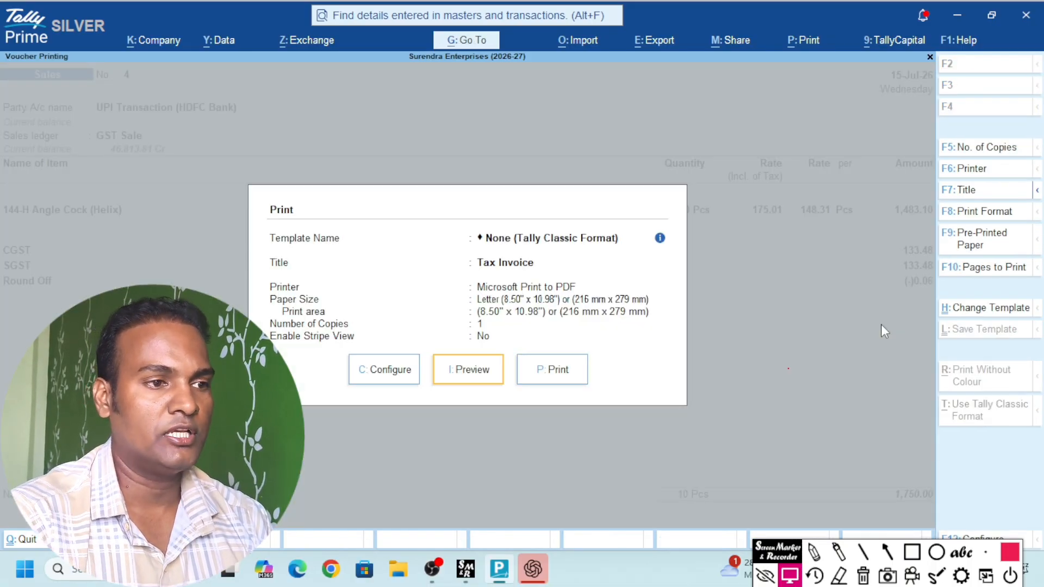
{"action": "left_click", "coordinate": [608, 496]}
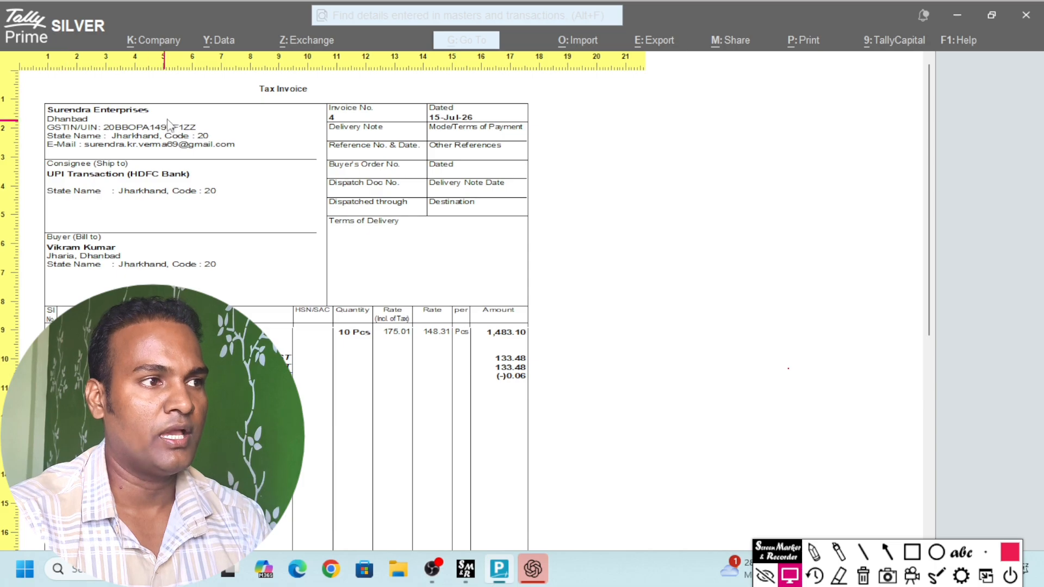
{"action": "scroll", "coordinate": [419, 343], "scroll_direction": "down", "scroll_amount": 6}
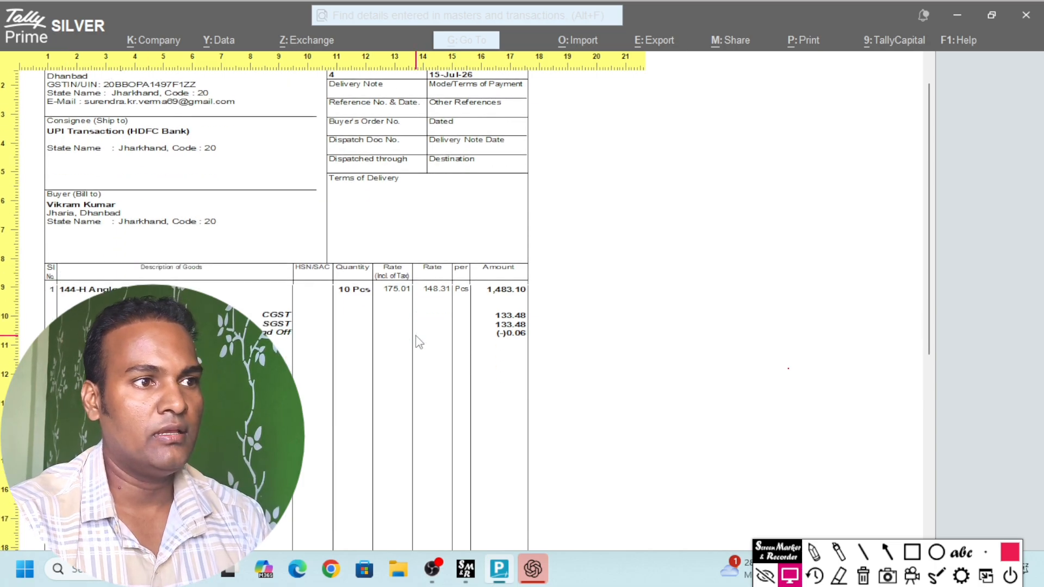
{"action": "scroll", "coordinate": [419, 344], "scroll_direction": "up", "scroll_amount": 4}
{"action": "scroll", "coordinate": [419, 344], "scroll_direction": "up", "scroll_amount": 2}
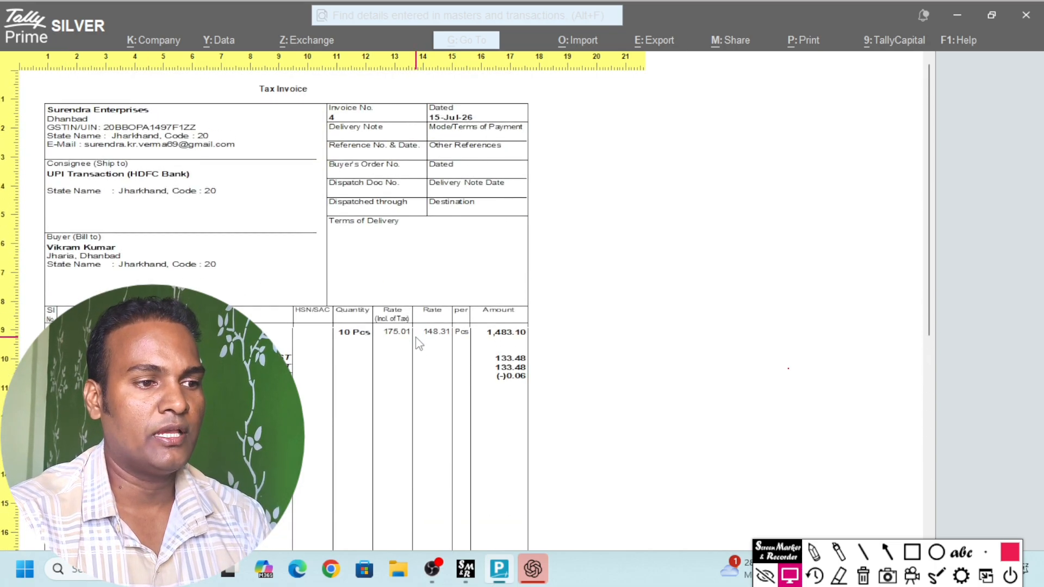
Close the invoice preview, voucher and register, staying at the Gateway of Tally
{"action": "key", "text": "Escape"}
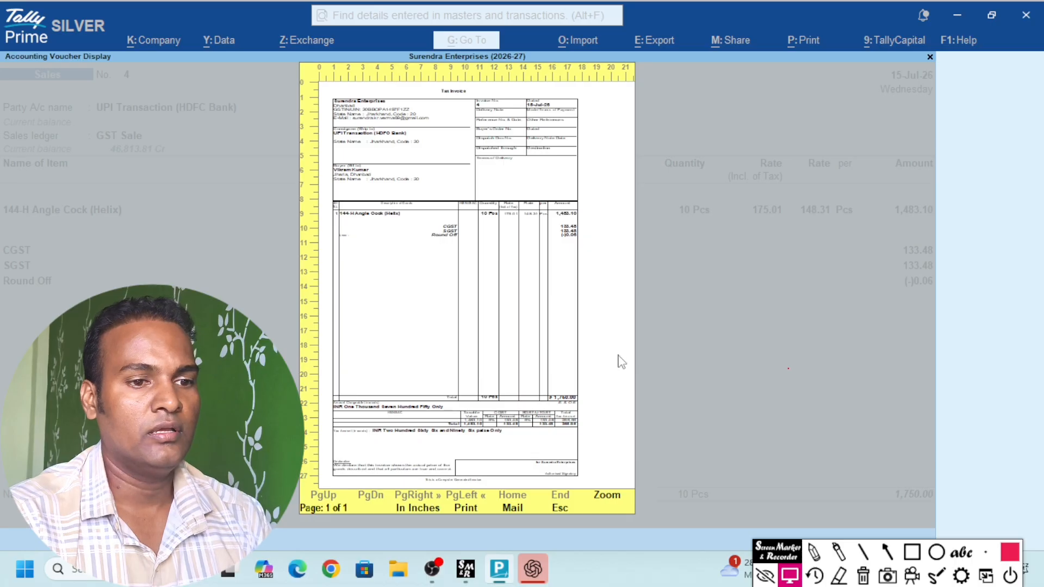
{"action": "key", "text": "Escape"}
{"action": "key", "text": "Escape"}
{"action": "key", "text": "Escape"}
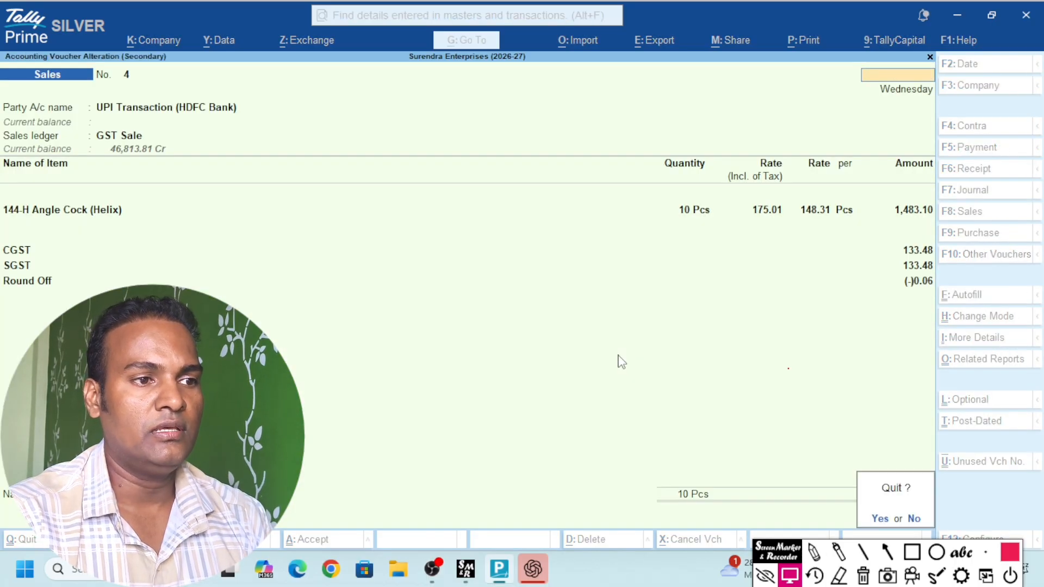
{"action": "key", "text": "y"}
{"action": "key", "text": "Escape"}
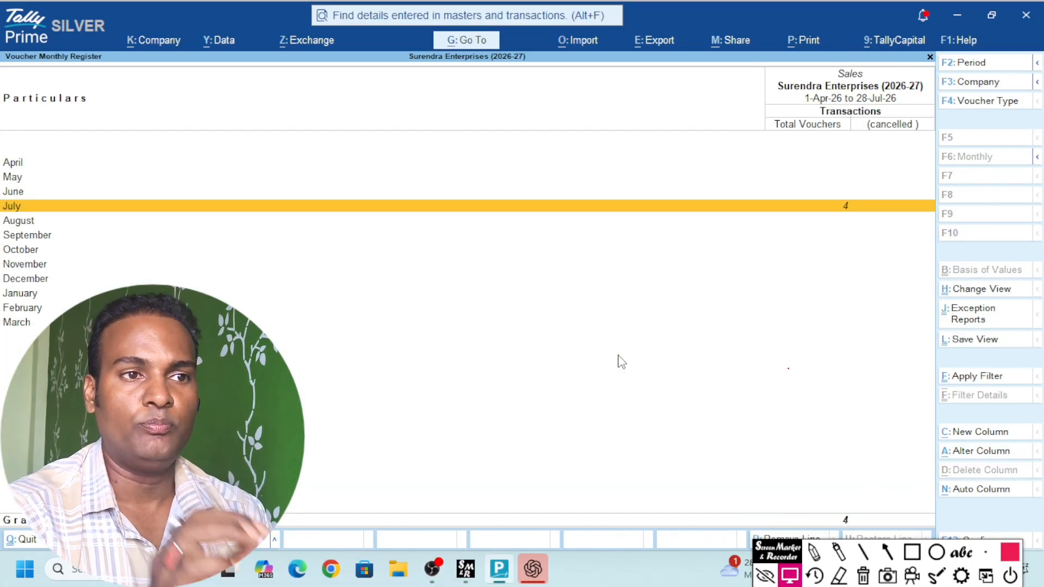
{"action": "key", "text": "Escape"}
{"action": "key", "text": "Escape"}
{"action": "key", "text": "Escape"}
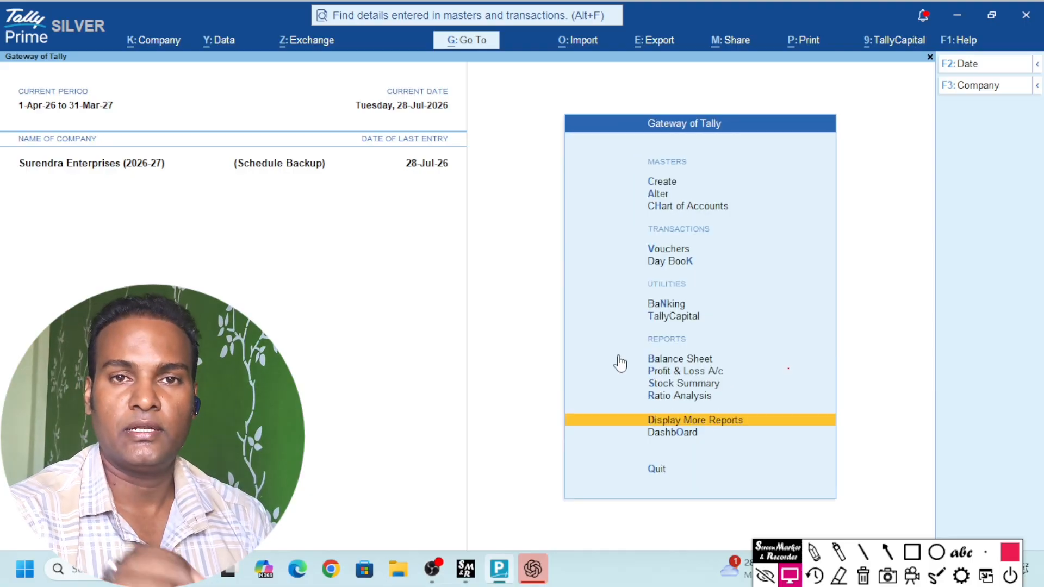
{"action": "key", "text": "Escape"}
{"action": "key", "text": "n"}
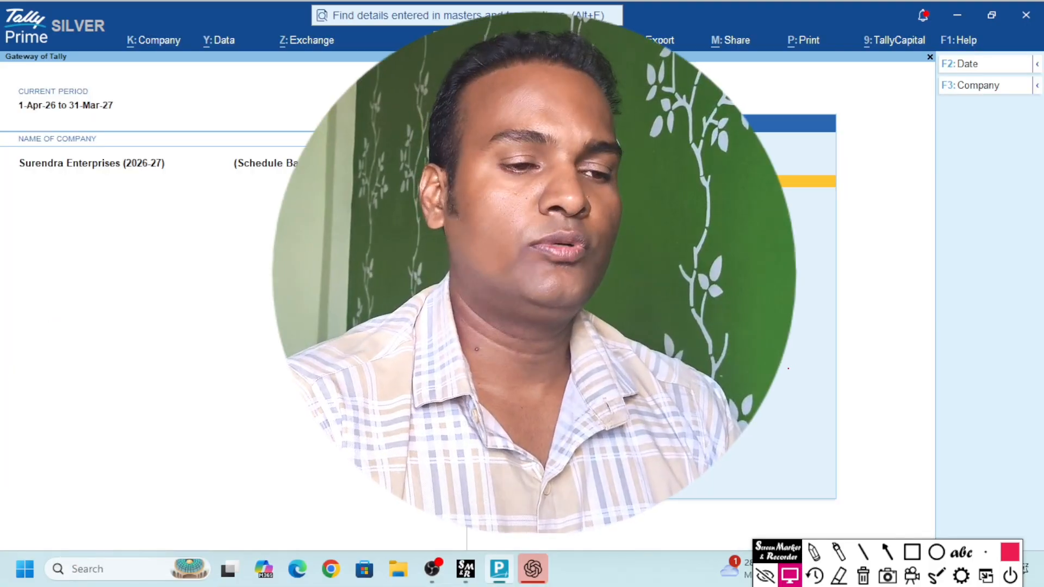